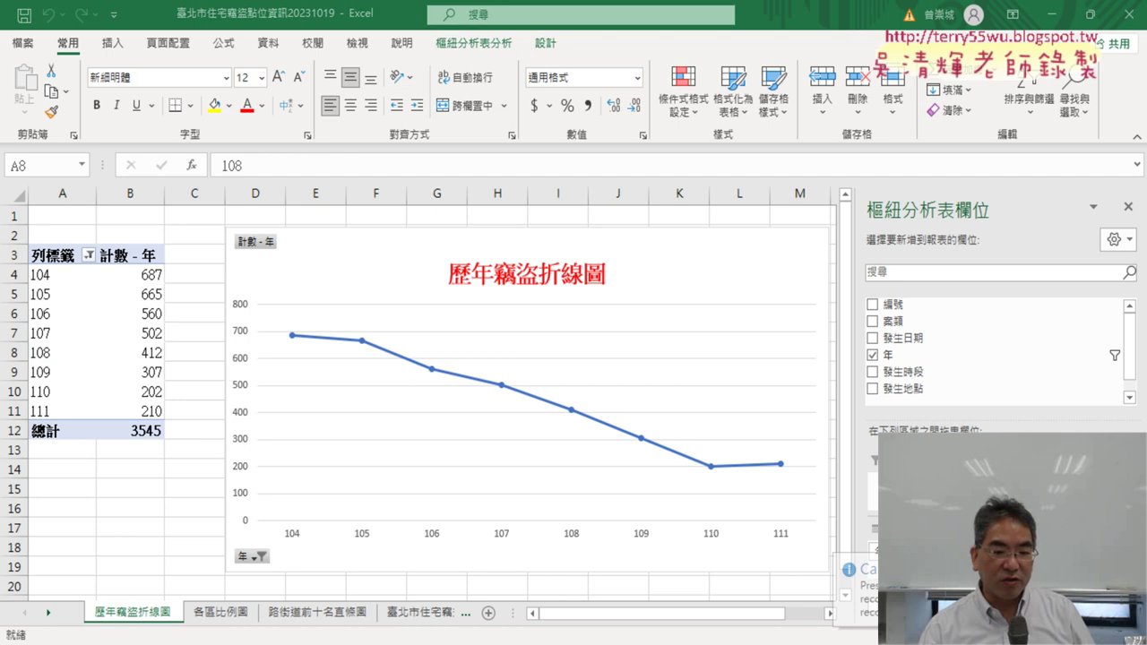
# Step: Review the top-ten street bar chart and its 中山北路 pivot row, then return to the 臺北市住宅竊盜點位資訊-UTF8-BOM sheet
pyautogui.click(306, 617)
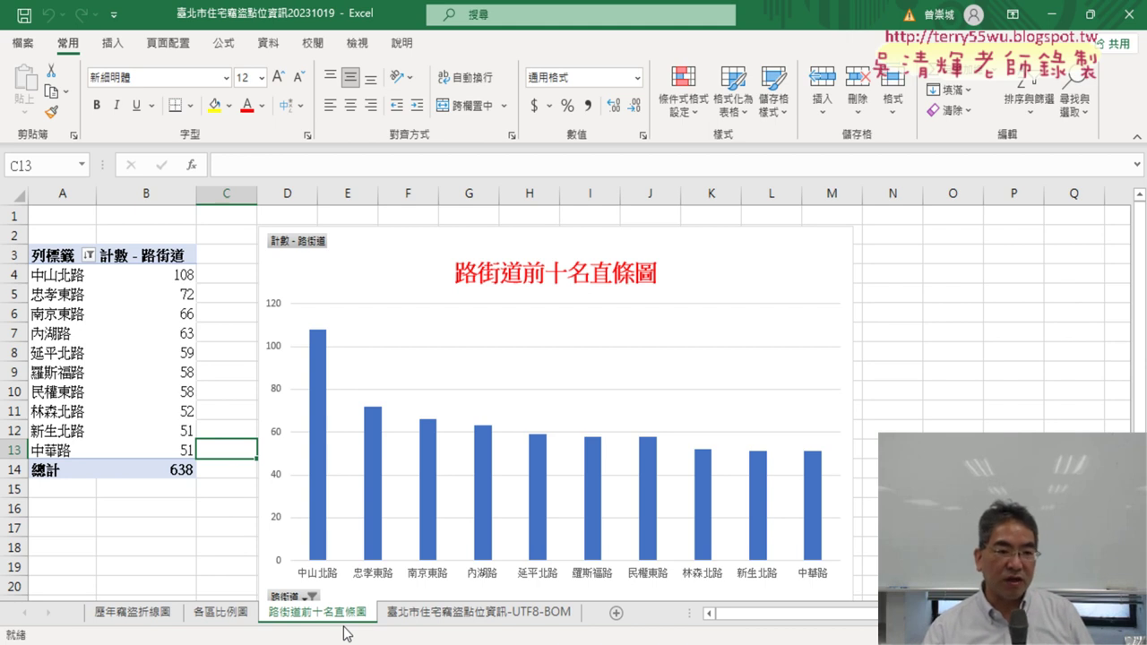
pyautogui.click(11, 275)
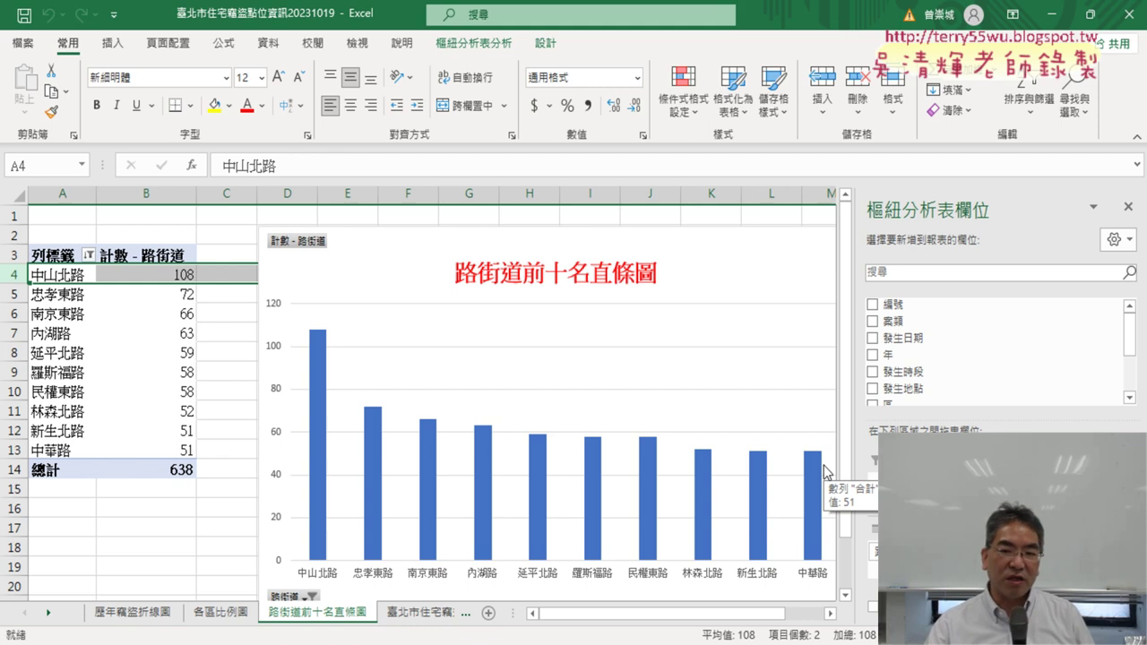
pyautogui.click(428, 617)
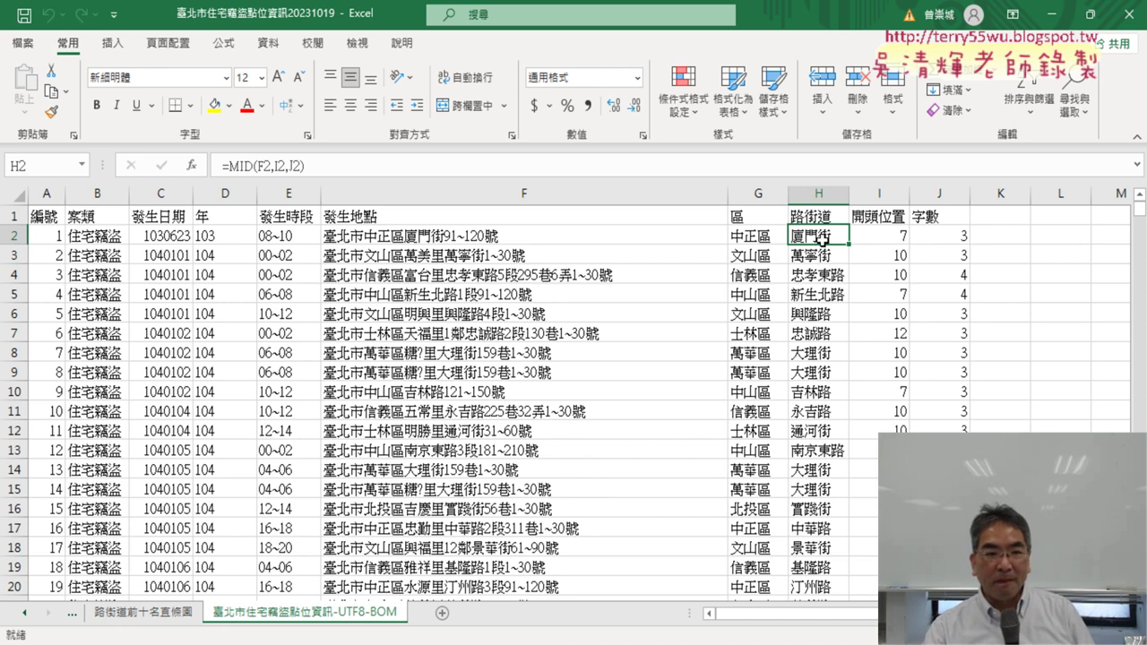
pyautogui.click(887, 239)
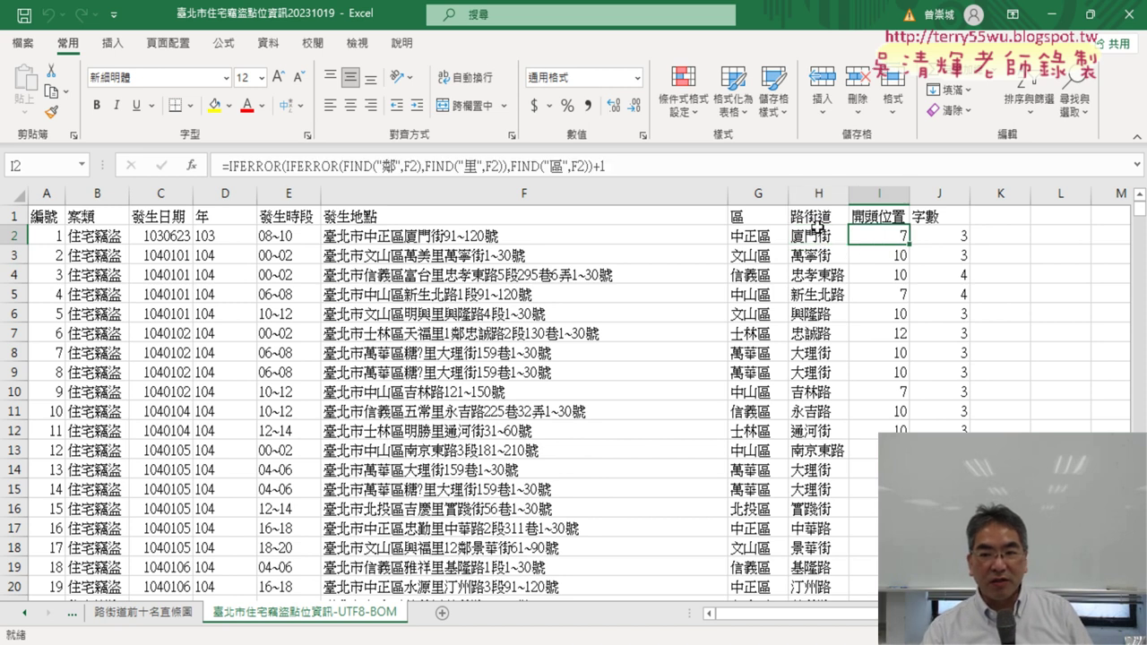
pyautogui.click(812, 194)
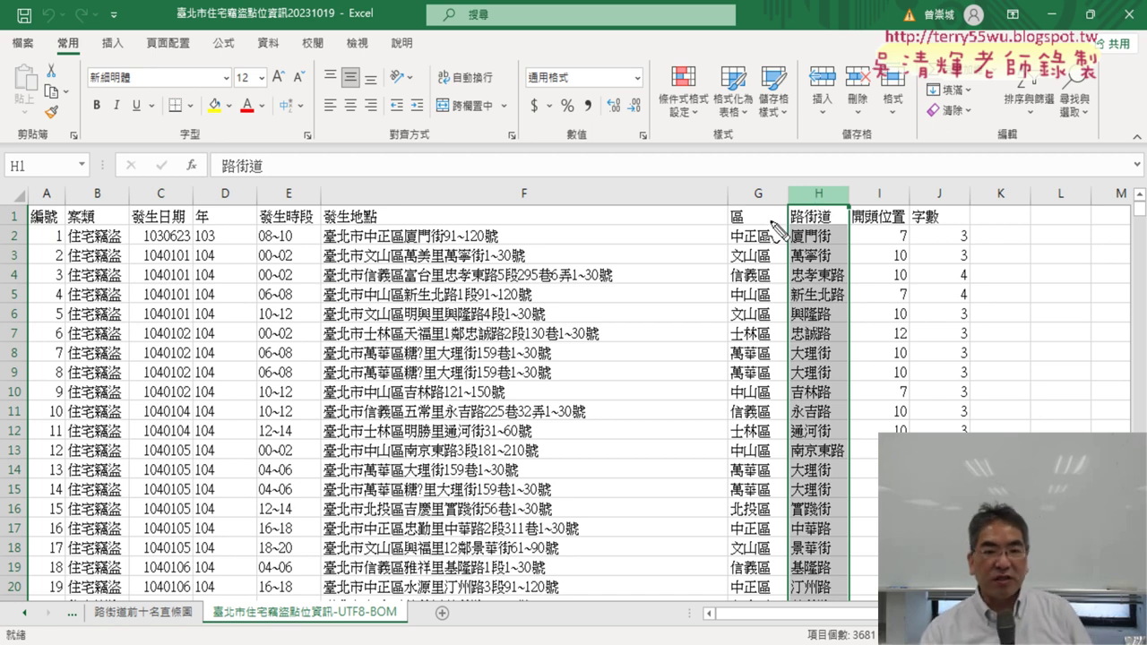
pyautogui.moveTo(409, 242); pyautogui.dragTo(441, 244)
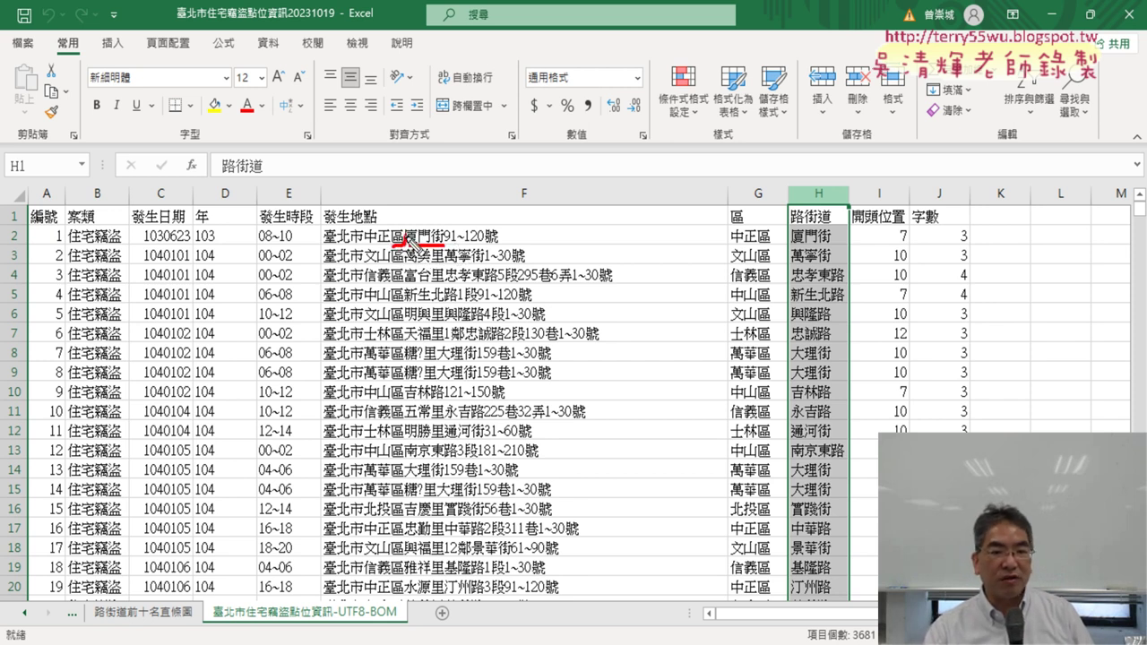
pyautogui.moveTo(400, 227); pyautogui.dragTo(400, 242)
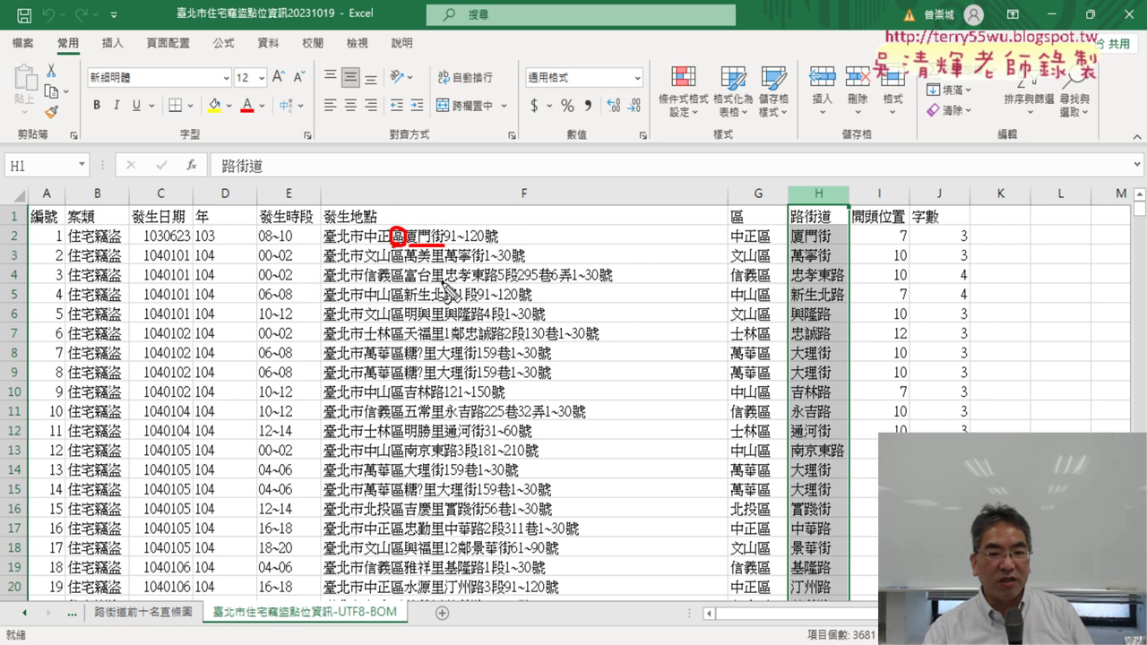
pyautogui.moveTo(441, 266); pyautogui.dragTo(435, 285)
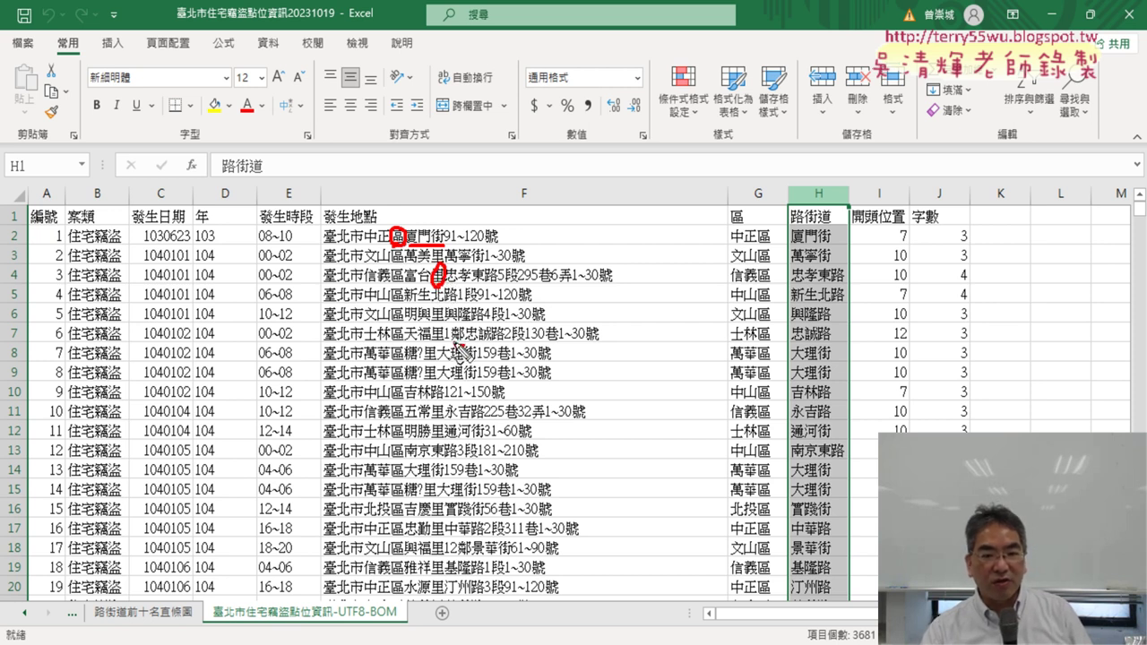
pyautogui.moveTo(464, 322); pyautogui.dragTo(458, 345)
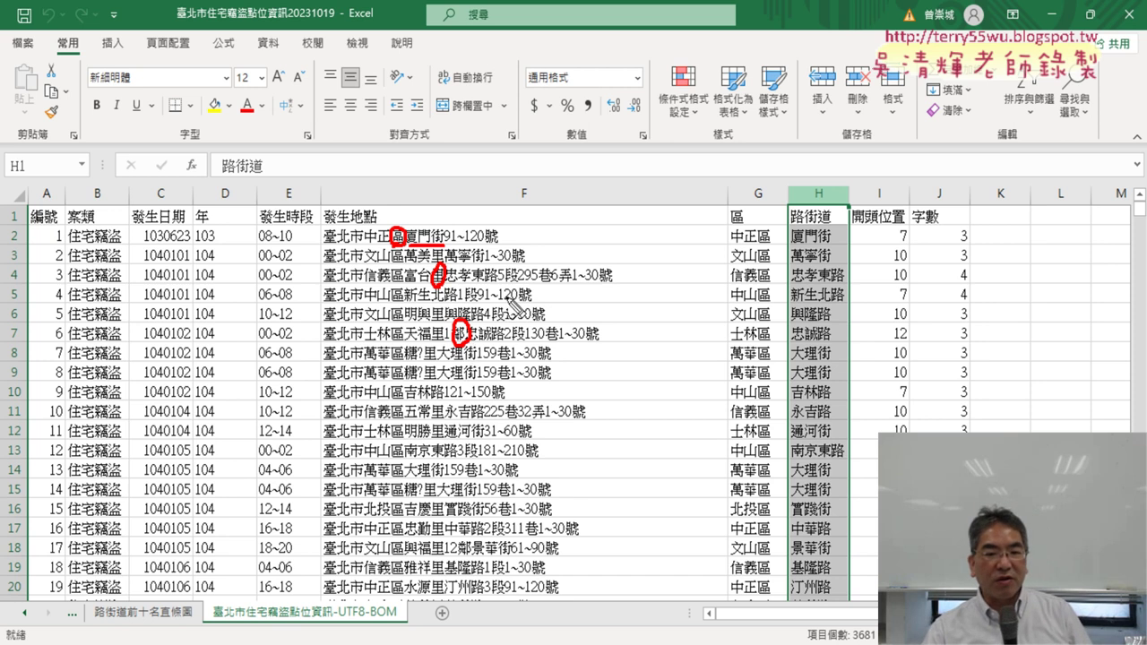
pyautogui.moveTo(506, 299); pyautogui.dragTo(462, 339)
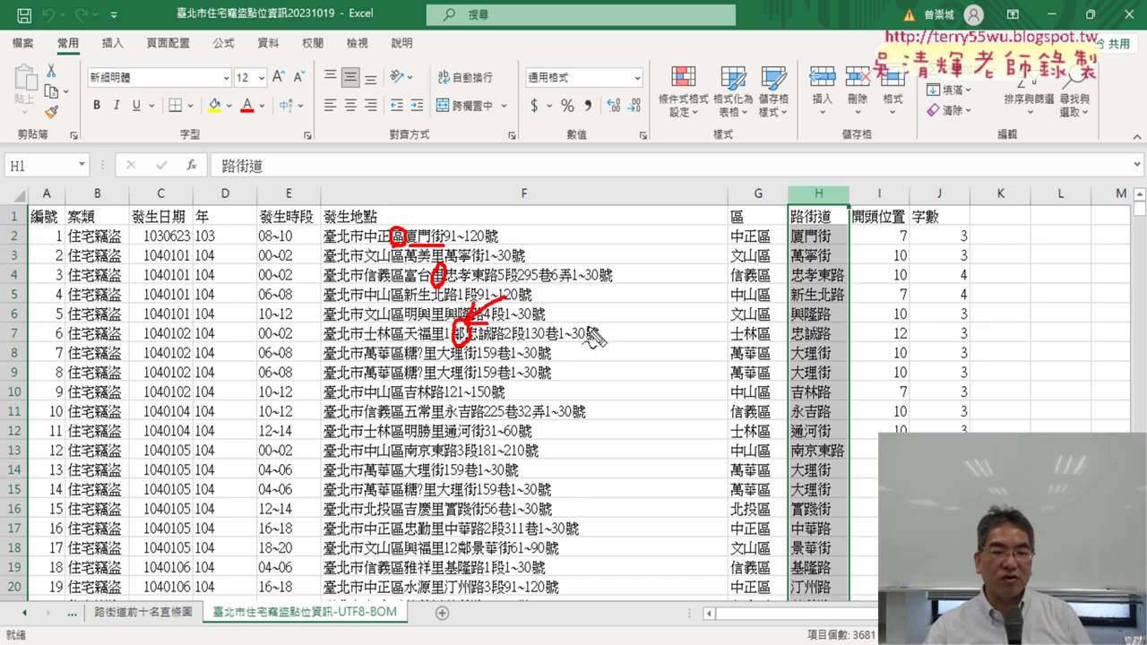
pyautogui.moveTo(498, 239); pyautogui.dragTo(438, 282)
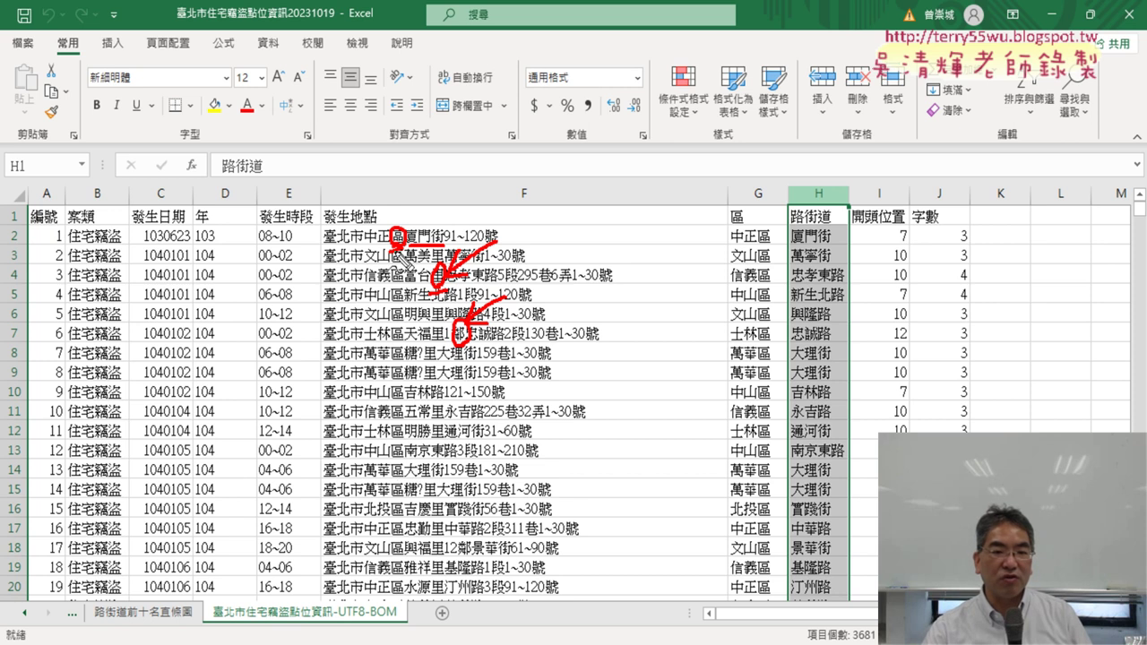
pyautogui.moveTo(458, 189)
pyautogui.mouseDown()
pyautogui.moveTo(410, 218)
pyautogui.moveTo(448, 219)
pyautogui.mouseUp()
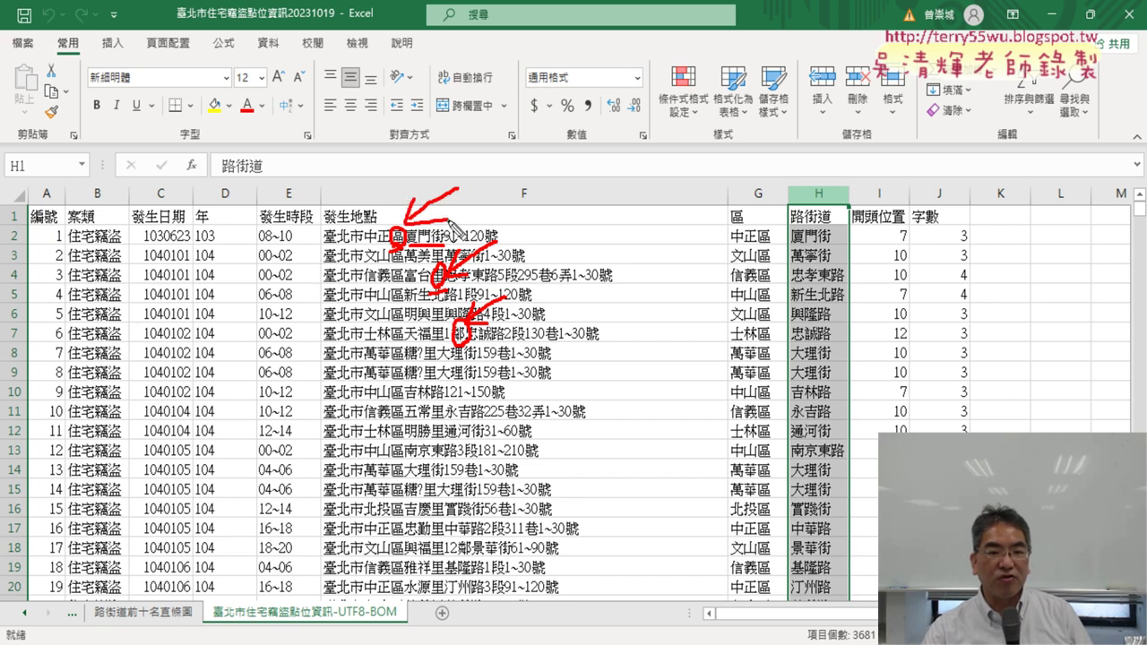
pyautogui.moveTo(536, 289); pyautogui.dragTo(535, 316)
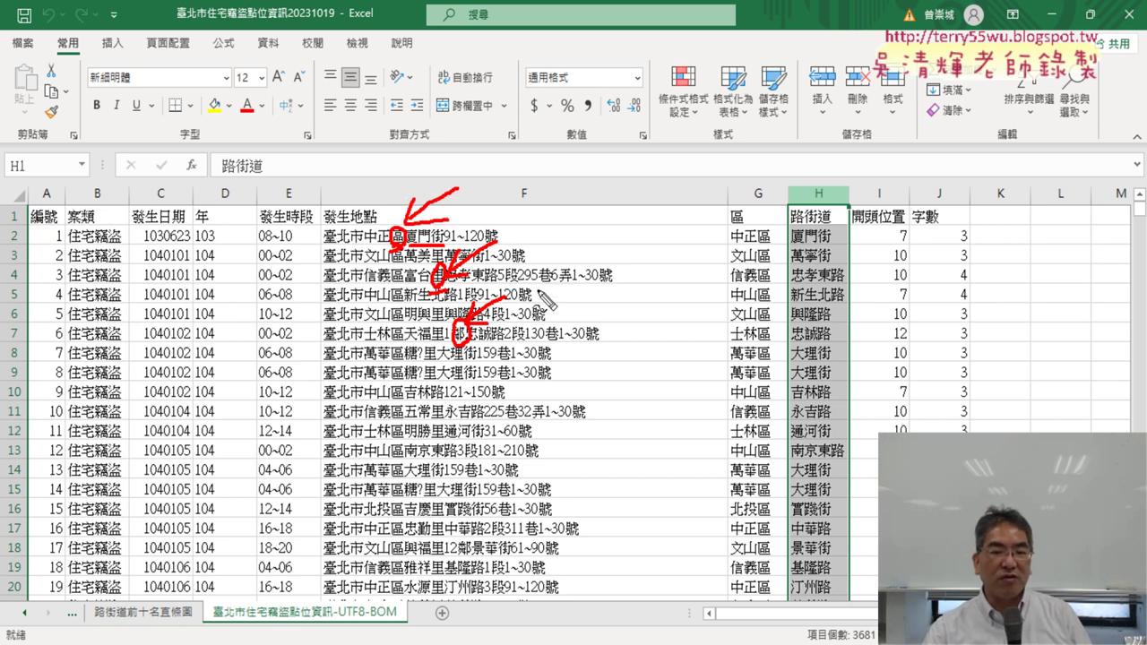
pyautogui.moveTo(524, 231); pyautogui.dragTo(543, 244)
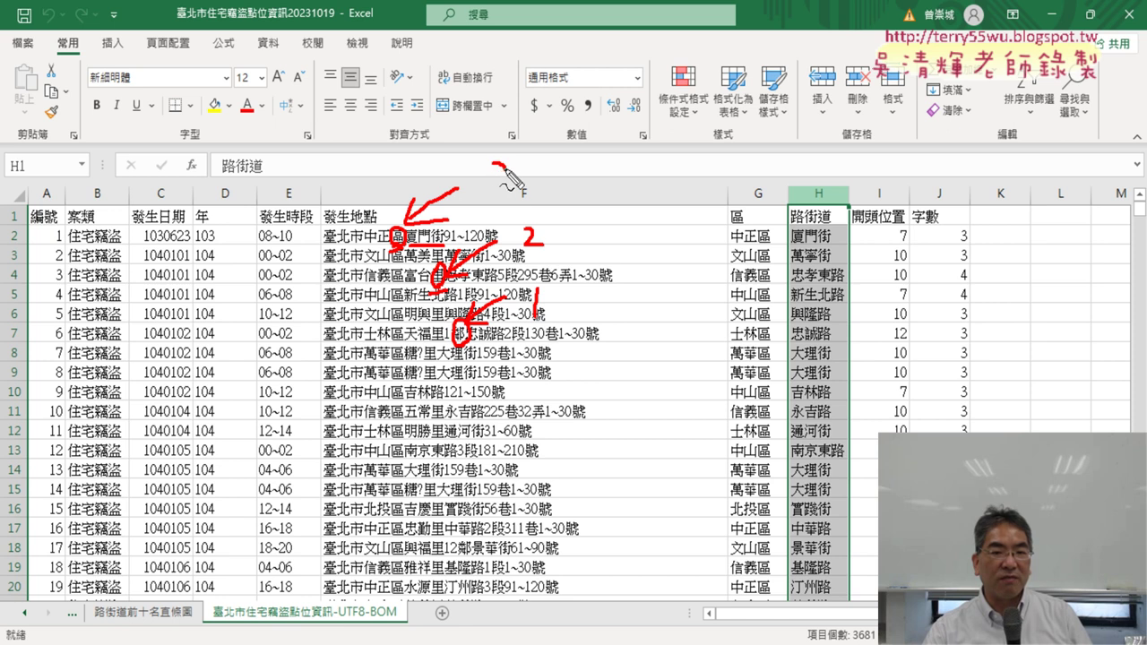
pyautogui.moveTo(488, 166); pyautogui.dragTo(486, 193)
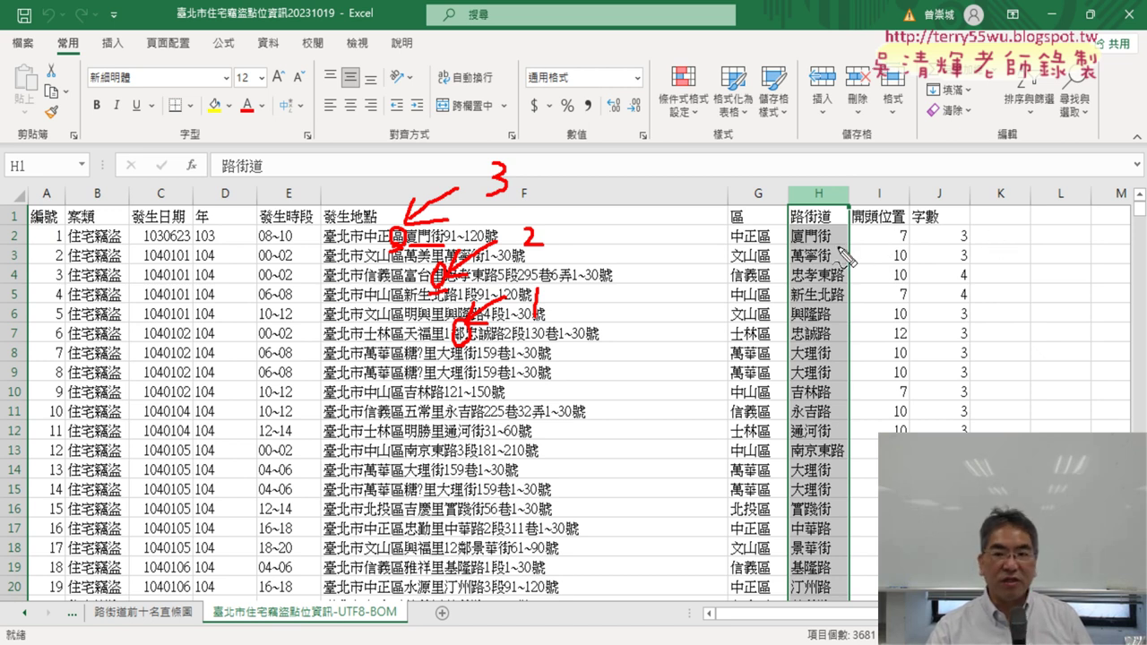
pyautogui.moveTo(837, 245)
pyautogui.mouseDown()
pyautogui.moveTo(789, 236)
pyautogui.moveTo(848, 240)
pyautogui.mouseUp()
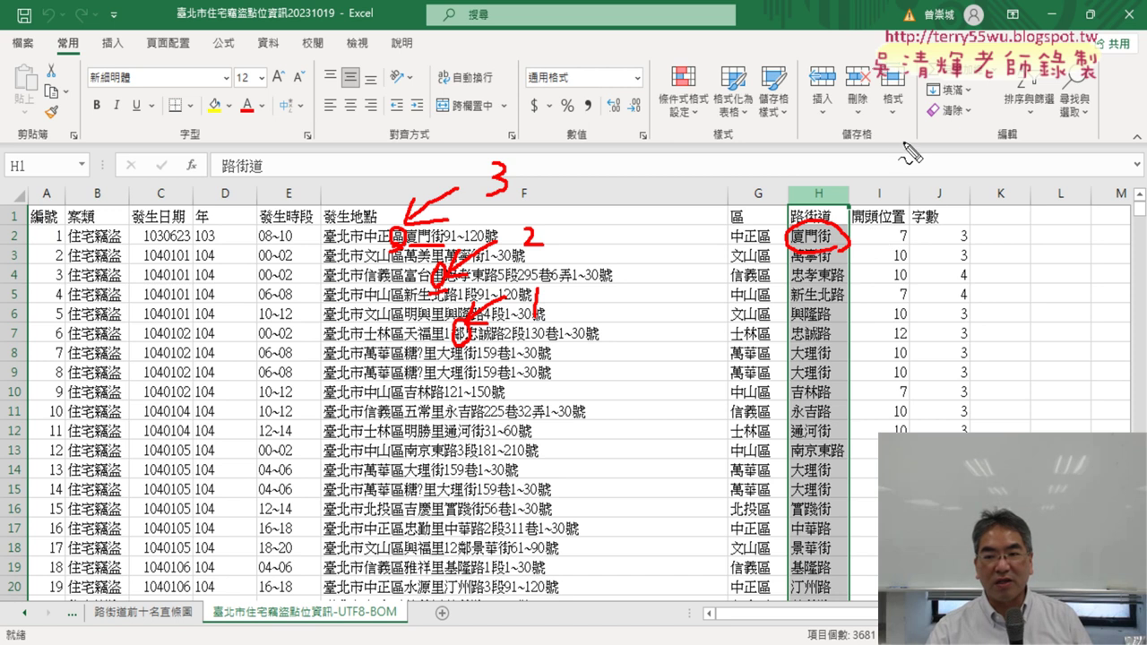
pyautogui.moveTo(884, 150); pyautogui.dragTo(901, 171)
pyautogui.moveTo(899, 150)
pyautogui.mouseDown()
pyautogui.moveTo(886, 170)
pyautogui.moveTo(946, 172)
pyautogui.mouseUp()
pyautogui.moveTo(945, 154); pyautogui.dragTo(931, 172)
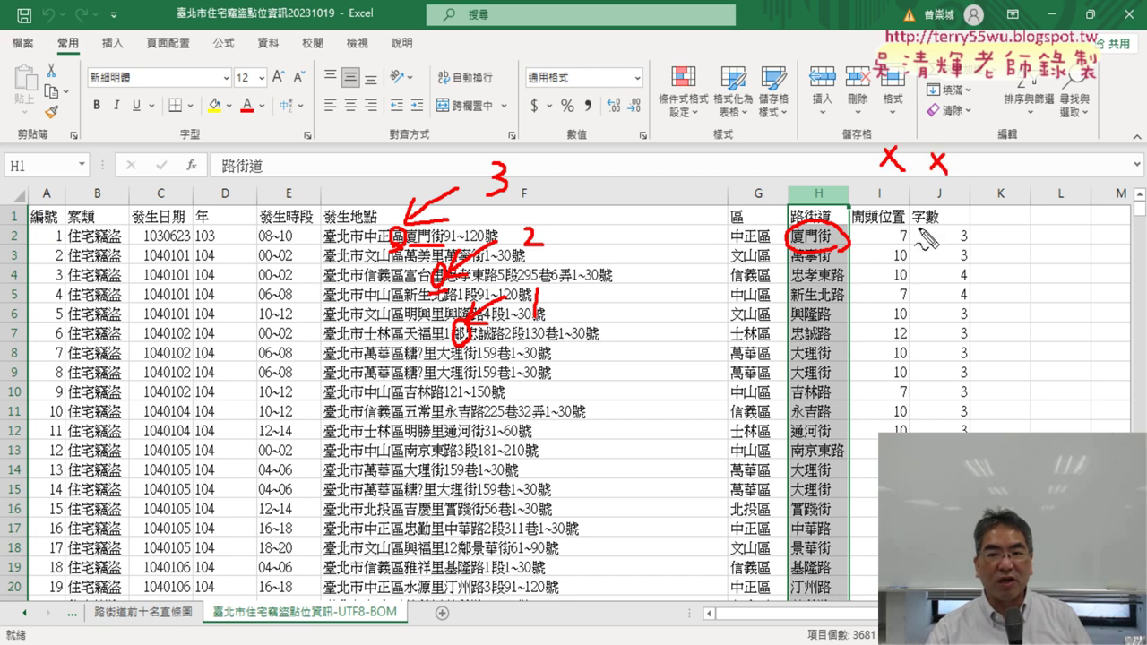
pyautogui.moveTo(891, 229)
pyautogui.mouseDown()
pyautogui.moveTo(903, 241)
pyautogui.moveTo(960, 243)
pyautogui.mouseUp()
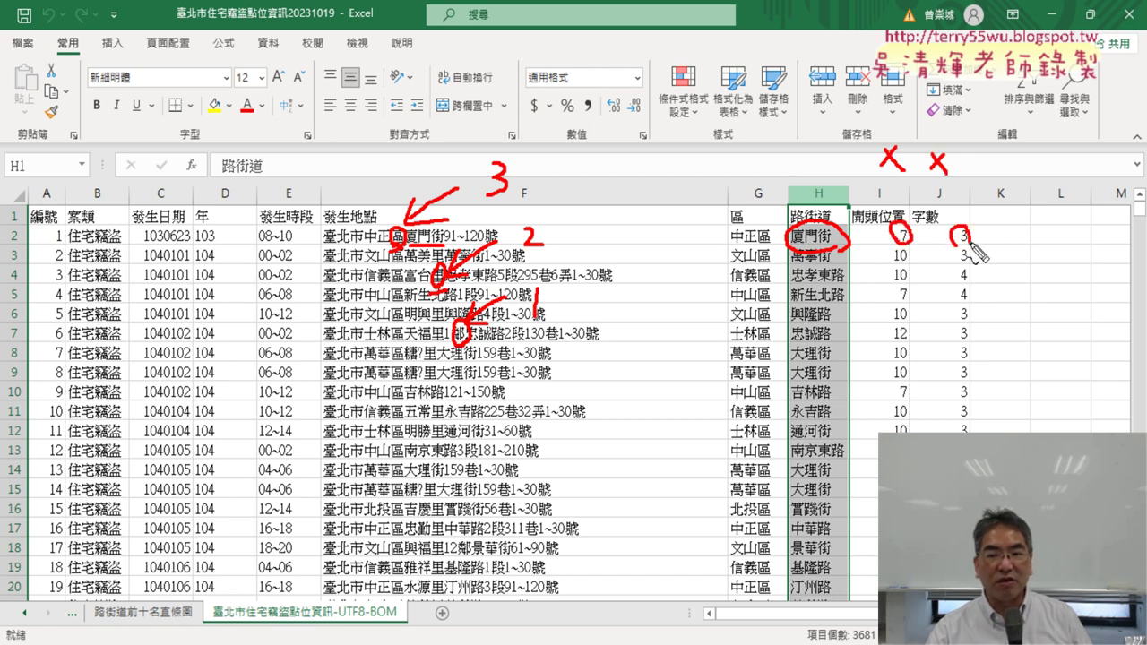
# Step: Clear the pen marks, inspect the H2 and I2 formulas, and open I2's formula for editing
pyautogui.press('Escape')
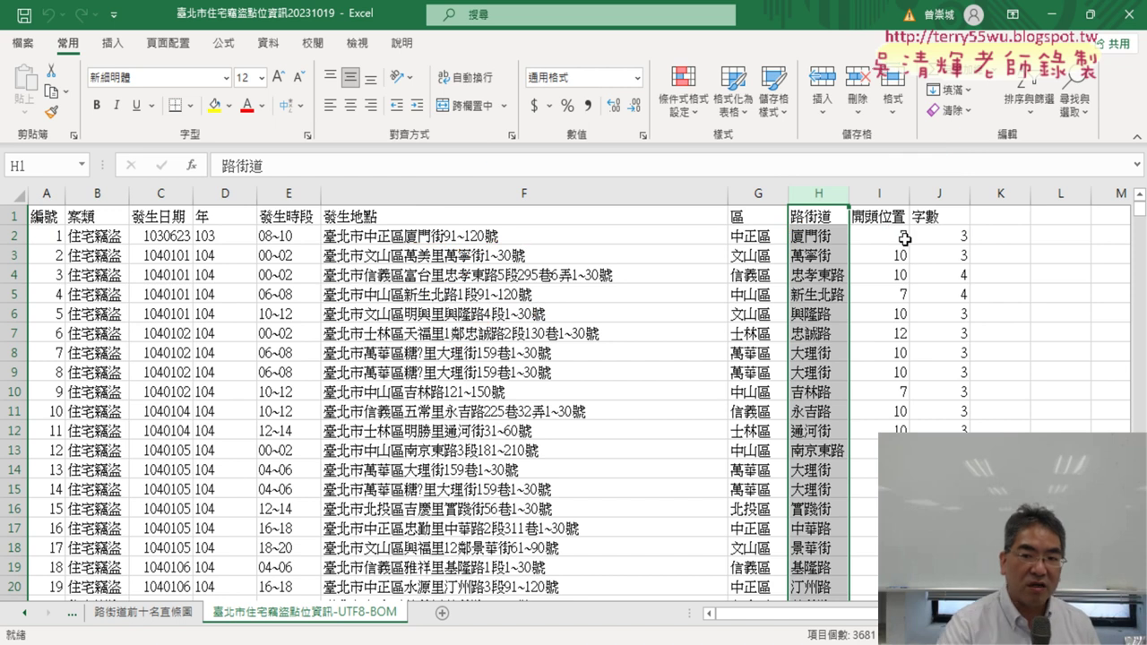
pyautogui.click(841, 234)
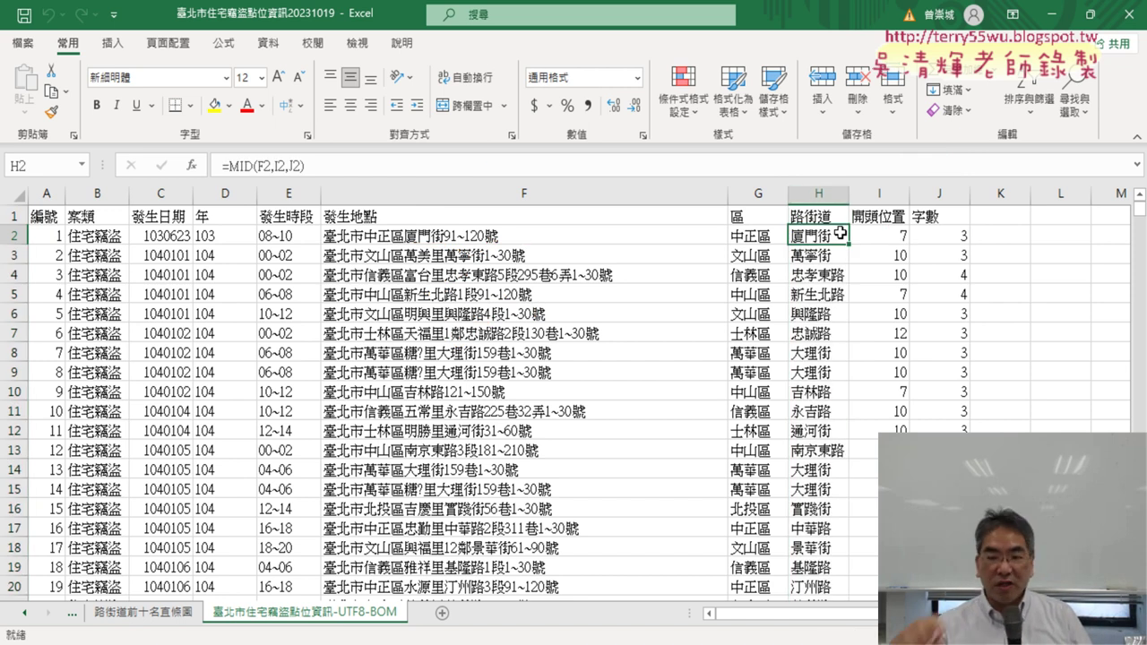
pyautogui.click(894, 234)
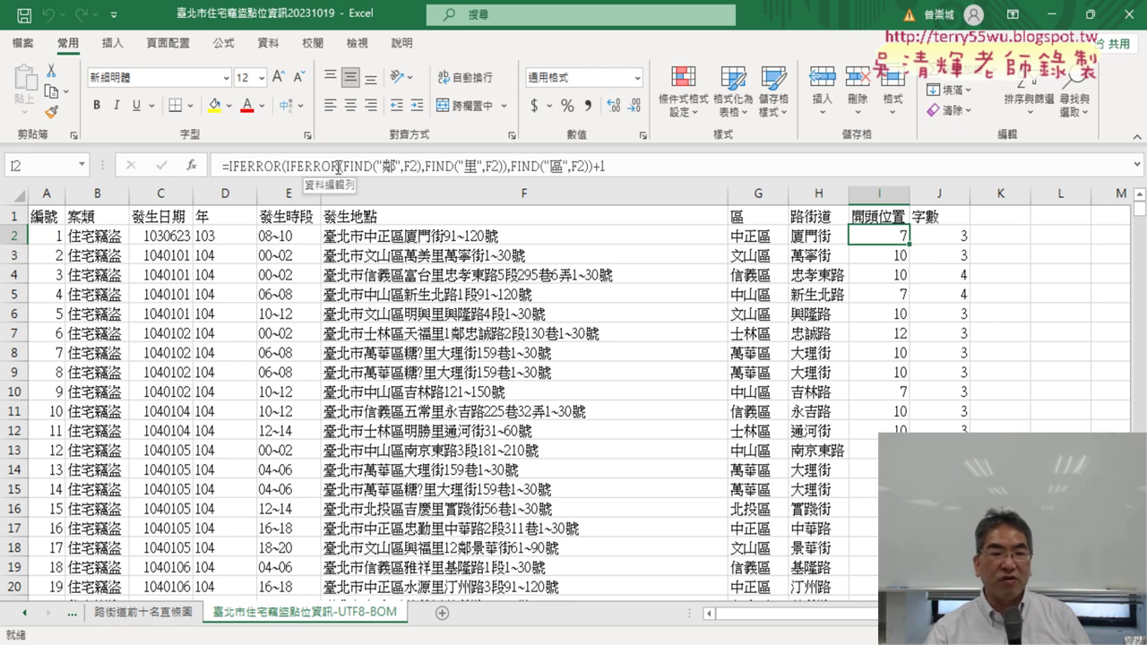
pyautogui.moveTo(348, 165); pyautogui.dragTo(420, 167)
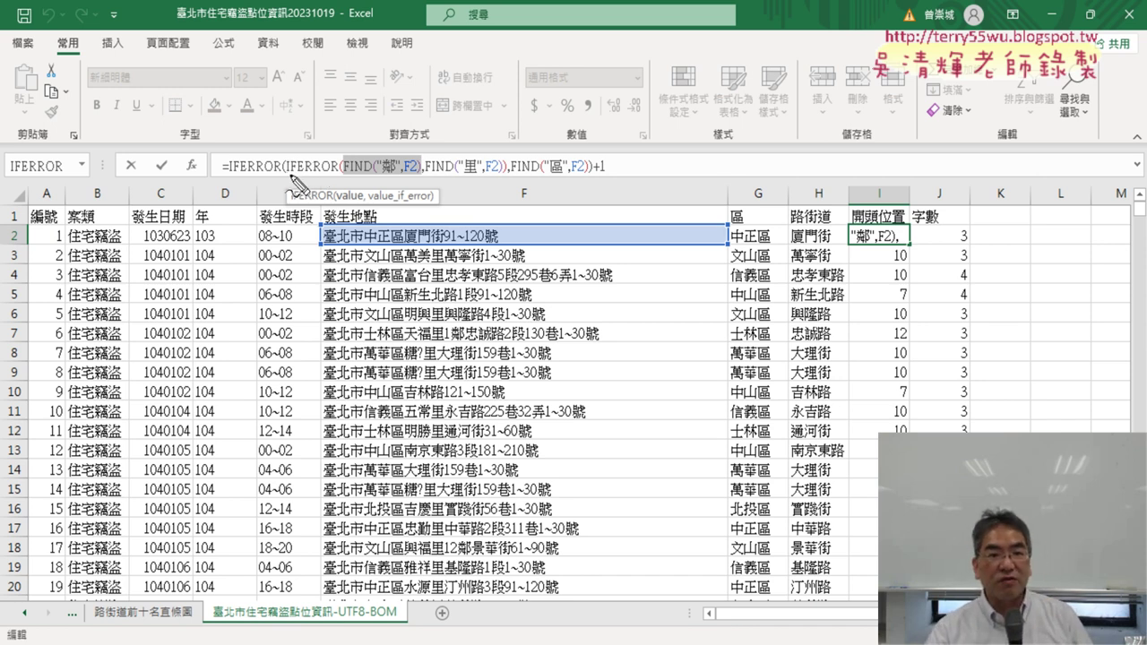
# Step: Underline both IFERRORs and the FIND parts for 鄰, 里 and 區 in I2's formula
pyautogui.moveTo(289, 176); pyautogui.dragTo(328, 176)
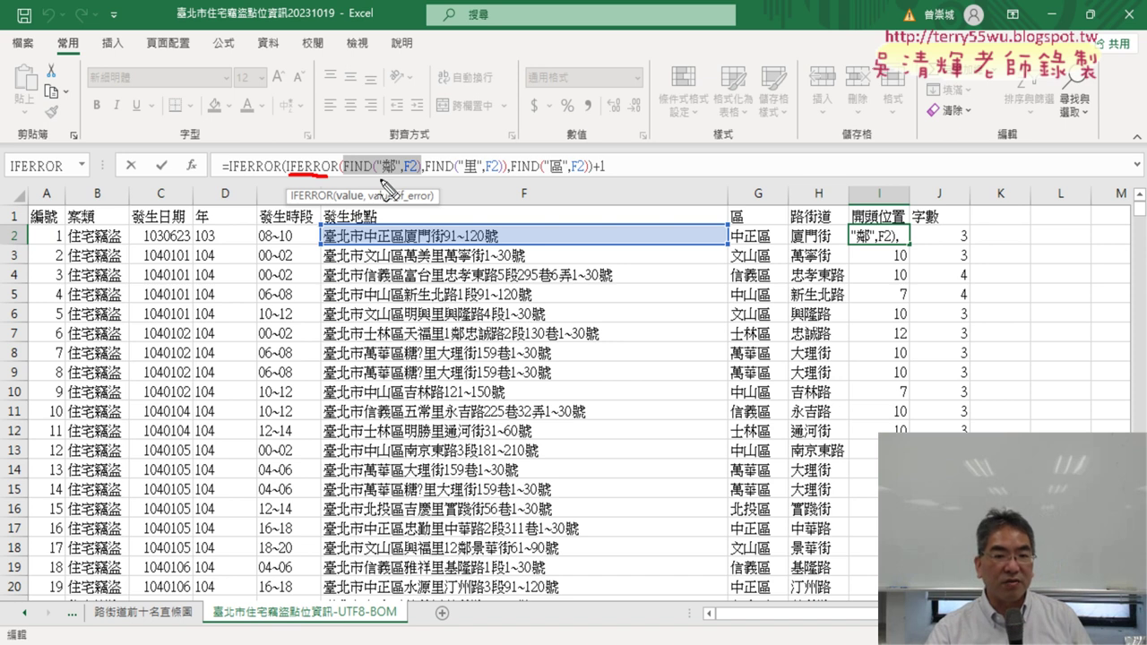
pyautogui.moveTo(423, 177); pyautogui.dragTo(504, 177)
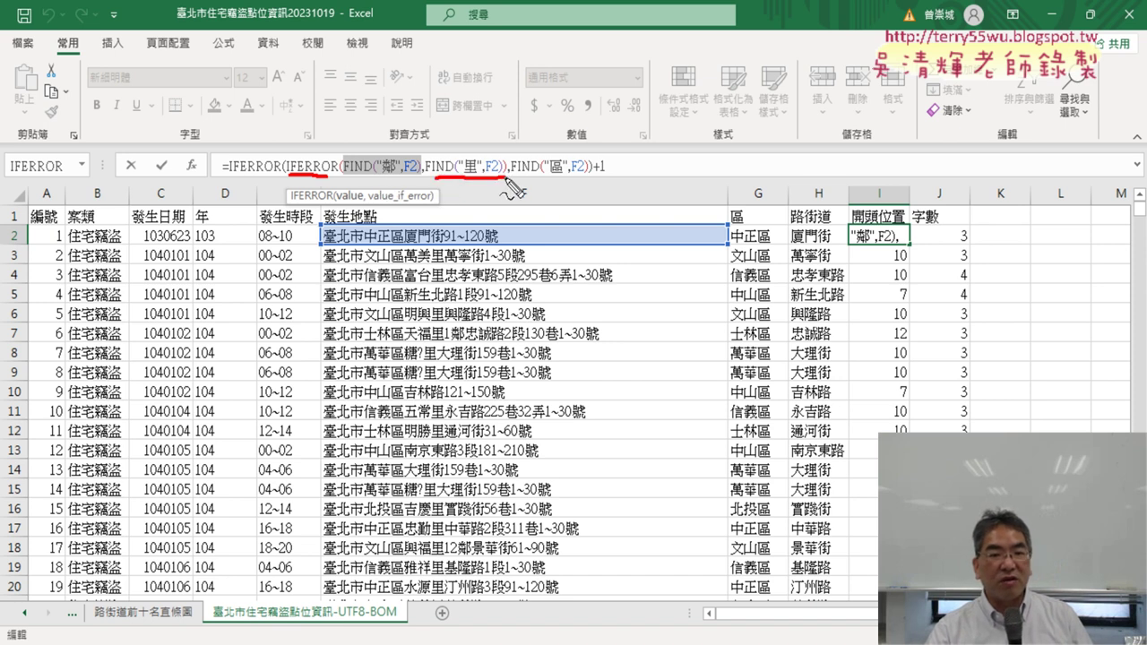
pyautogui.moveTo(344, 178); pyautogui.dragTo(418, 177)
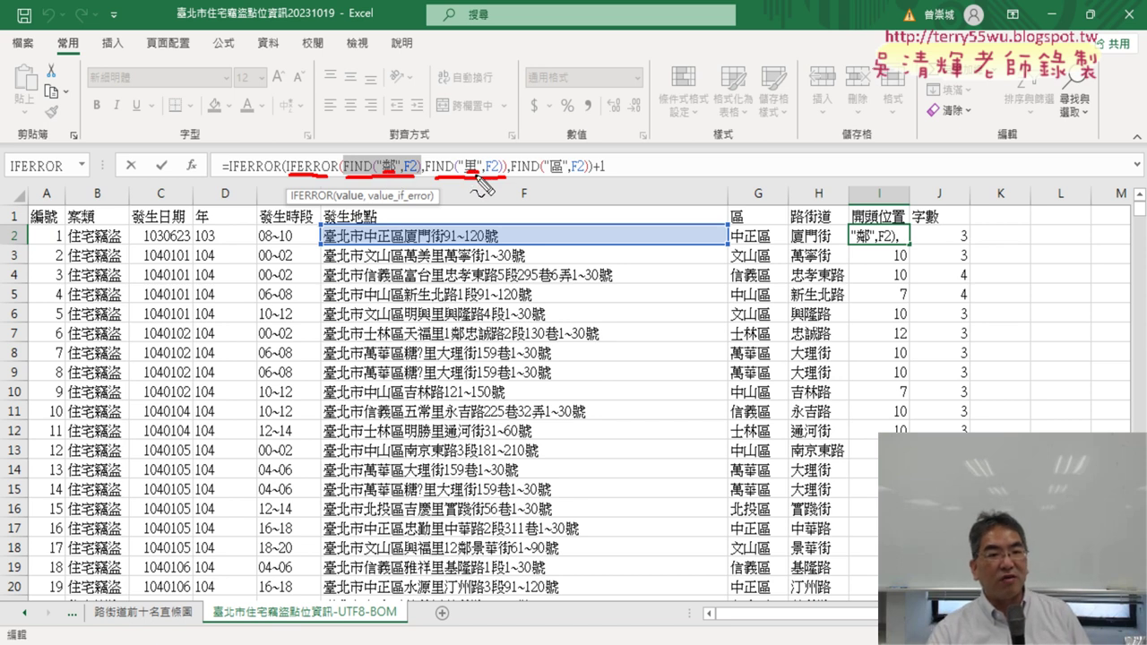
pyautogui.moveTo(224, 174); pyautogui.dragTo(274, 172)
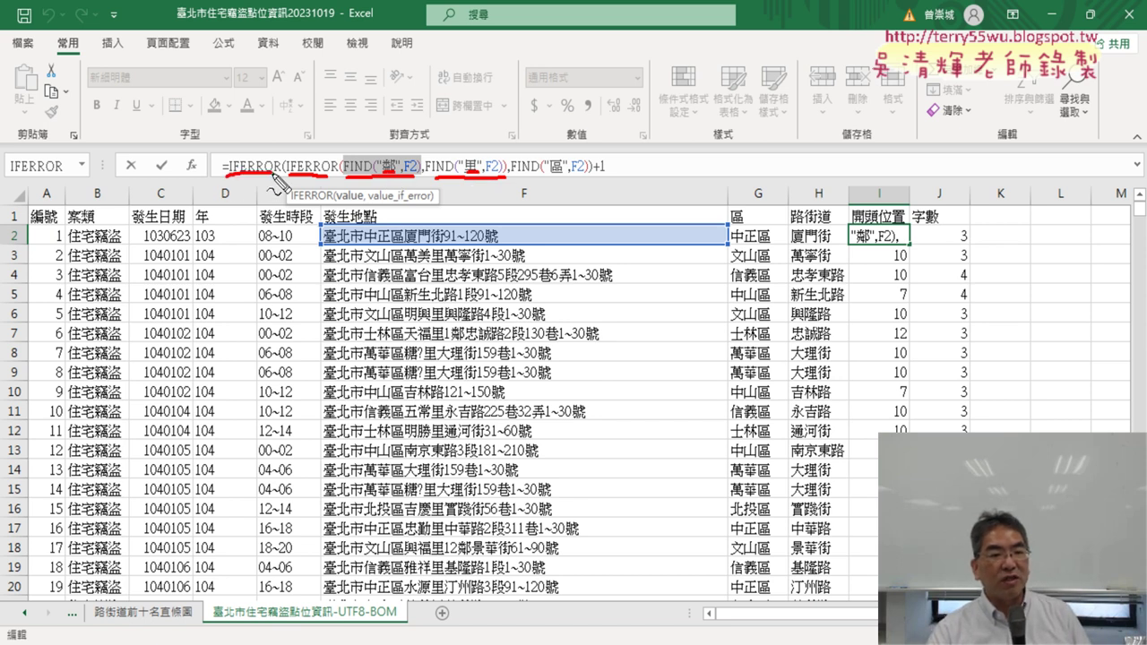
pyautogui.moveTo(514, 175); pyautogui.dragTo(595, 175)
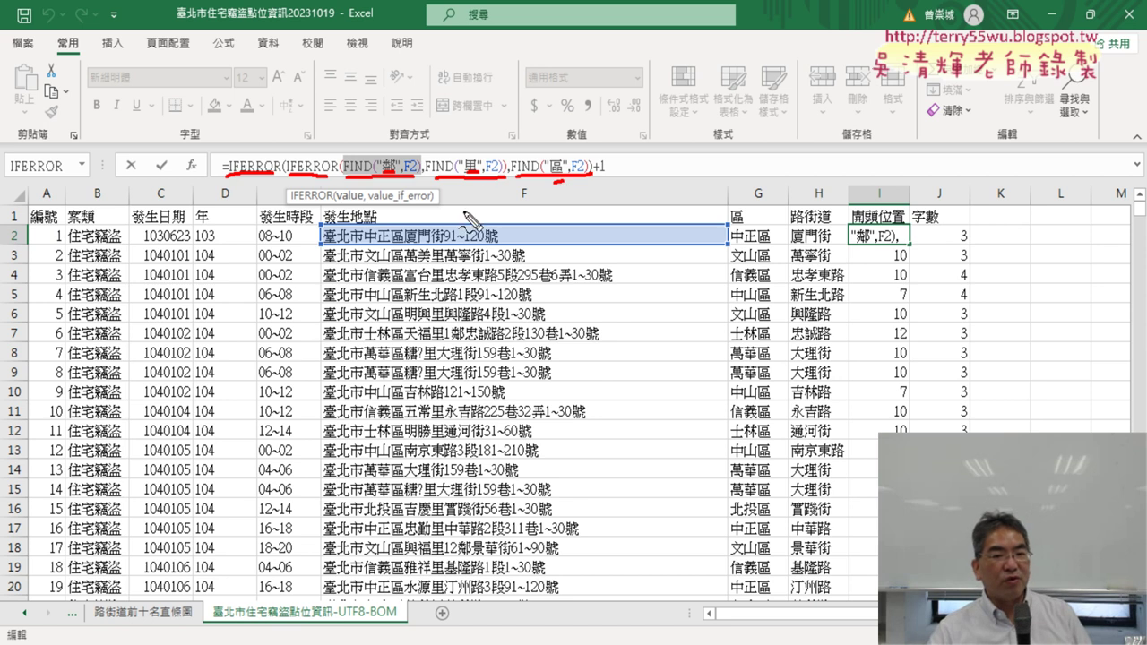
pyautogui.moveTo(421, 269)
pyautogui.mouseDown()
pyautogui.moveTo(444, 238)
pyautogui.moveTo(484, 267)
pyautogui.mouseUp()
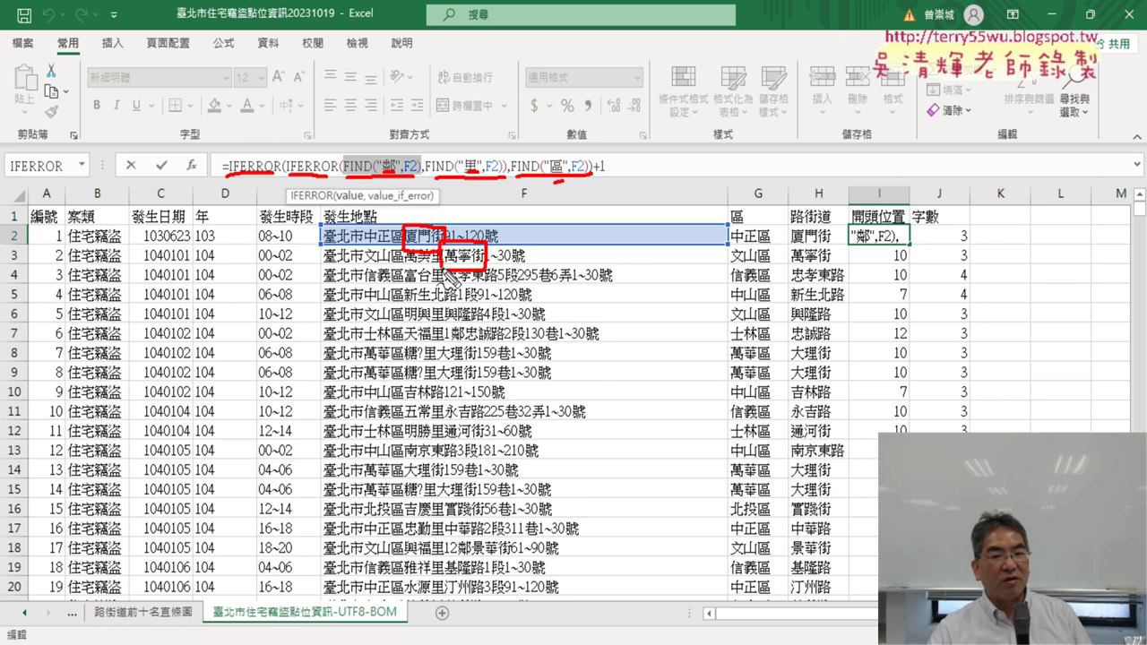
pyautogui.moveTo(819, 177); pyautogui.dragTo(812, 180)
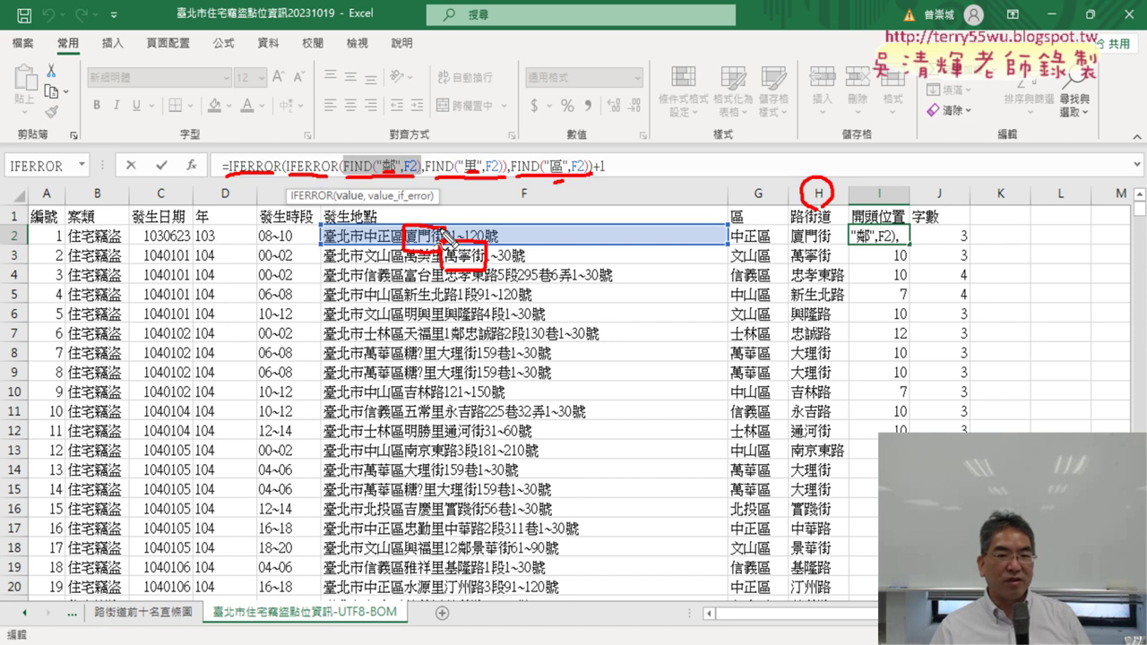
pyautogui.press('Escape')
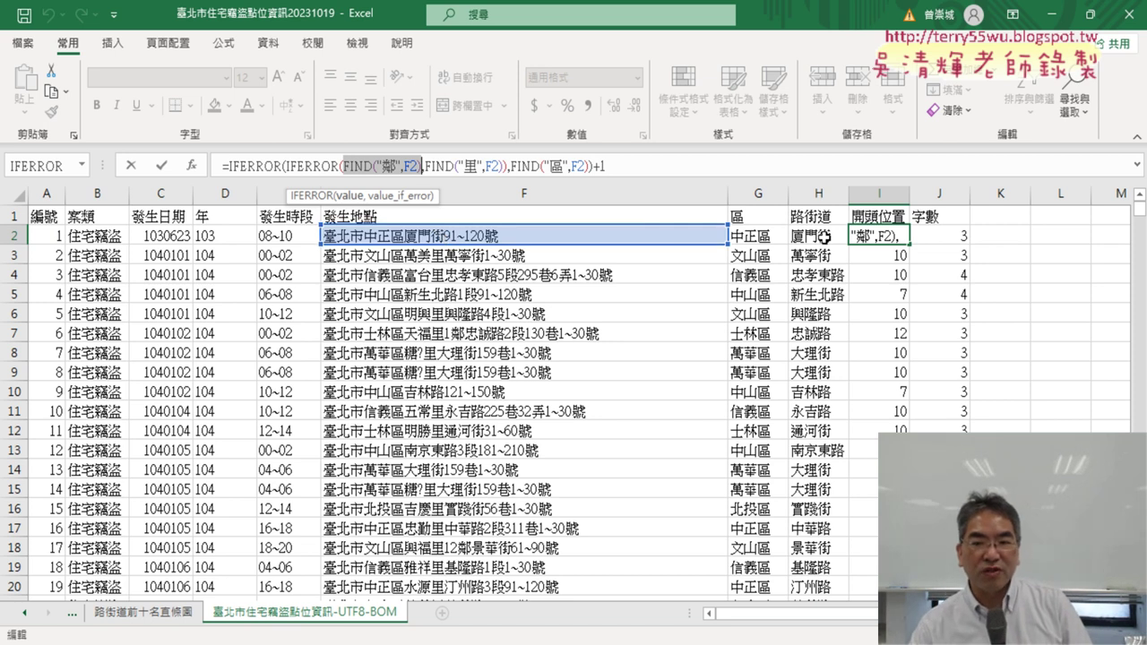
# Step: Try to copy I2's formula text and cancel an accidental =H2 edit
pyautogui.click(130, 167)
pyautogui.moveTo(607, 167); pyautogui.dragTo(229, 167)
pyautogui.rightClick(320, 173)
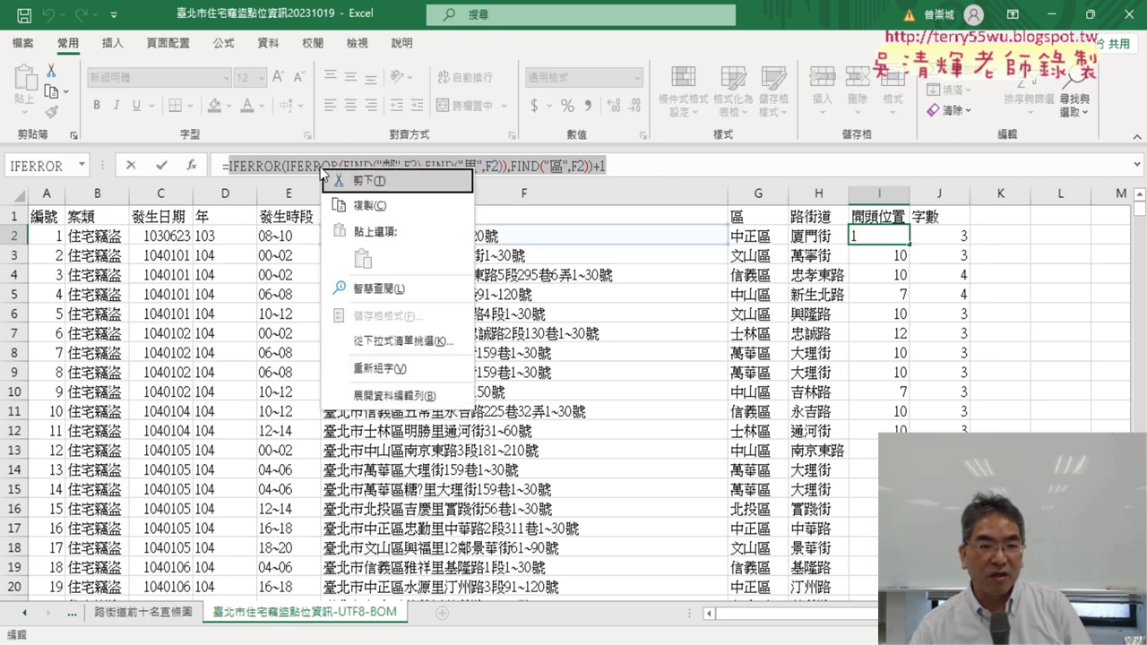
pyautogui.click(835, 235)
pyautogui.click(833, 235)
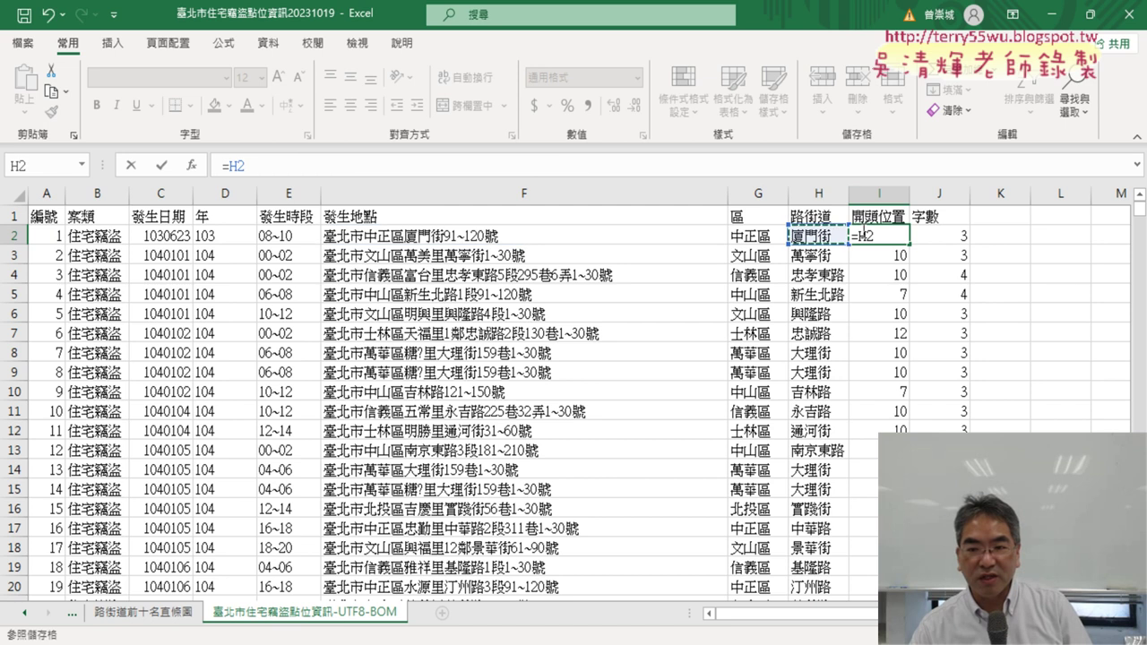
pyautogui.click(131, 165)
pyautogui.moveTo(878, 192); pyautogui.dragTo(942, 191)
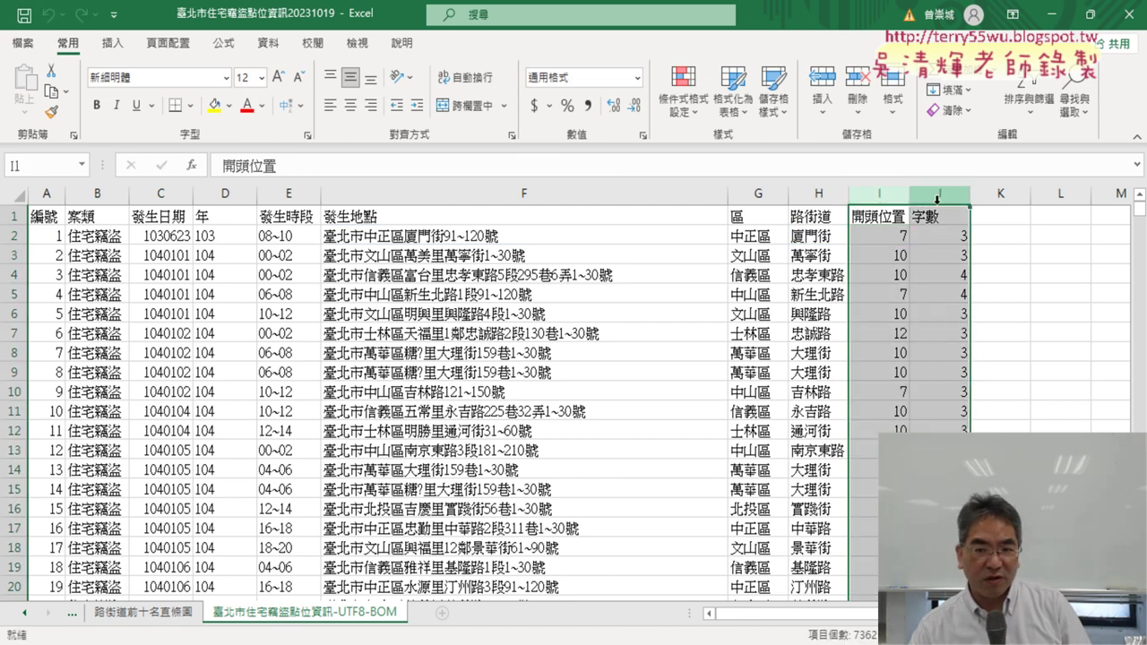
# Step: Annotate H2's MID formula, linking its I2,J2 arguments to the values 7 and 3
pyautogui.click(829, 231)
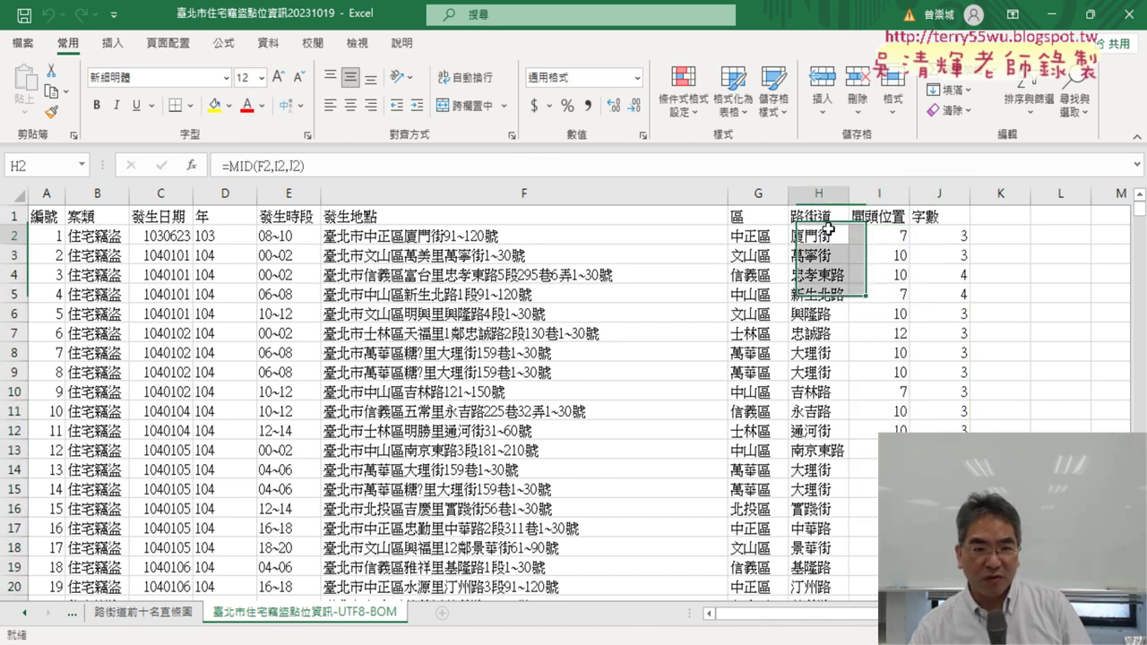
pyautogui.click(279, 165)
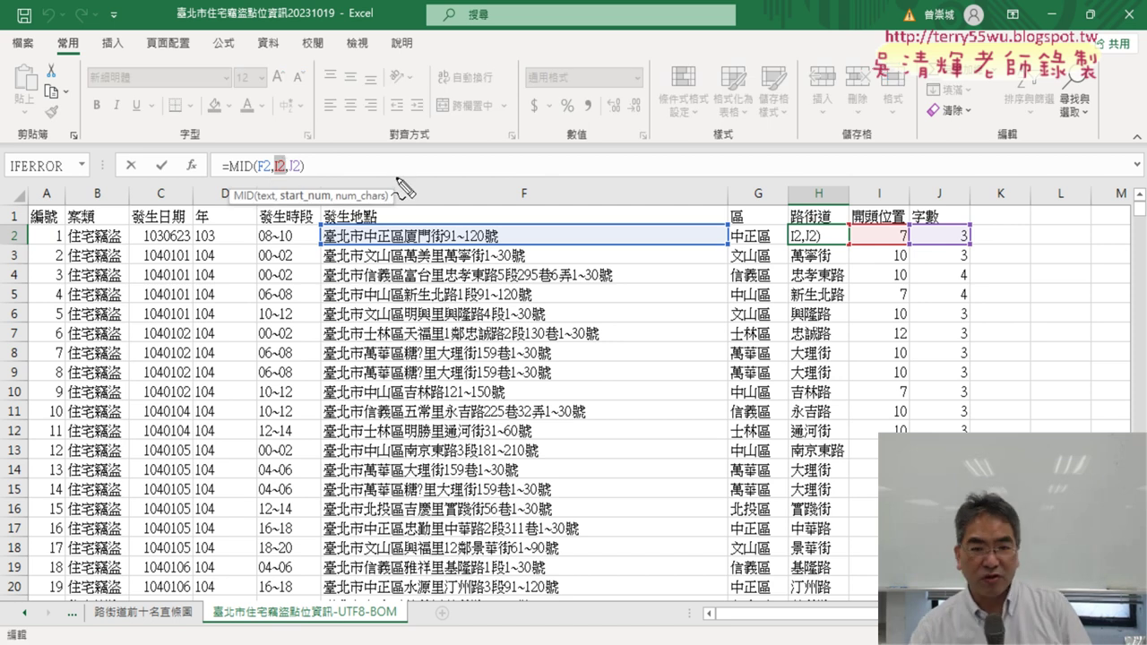
pyautogui.moveTo(277, 178); pyautogui.dragTo(305, 176)
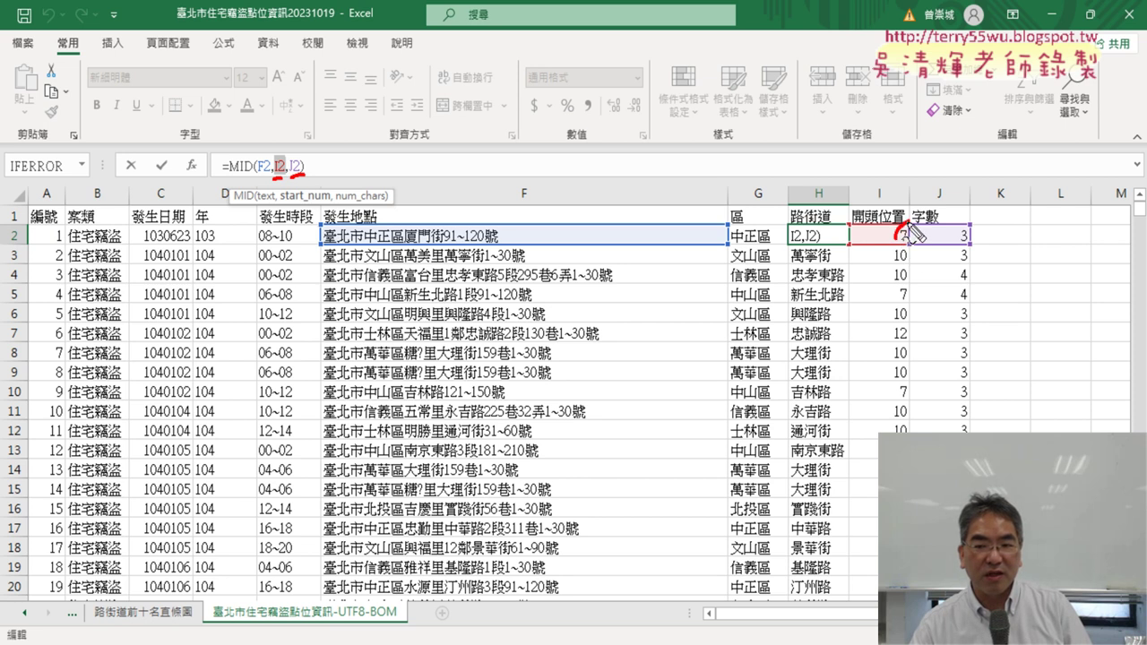
pyautogui.moveTo(901, 230)
pyautogui.mouseDown()
pyautogui.moveTo(275, 136)
pyautogui.moveTo(309, 132)
pyautogui.mouseUp()
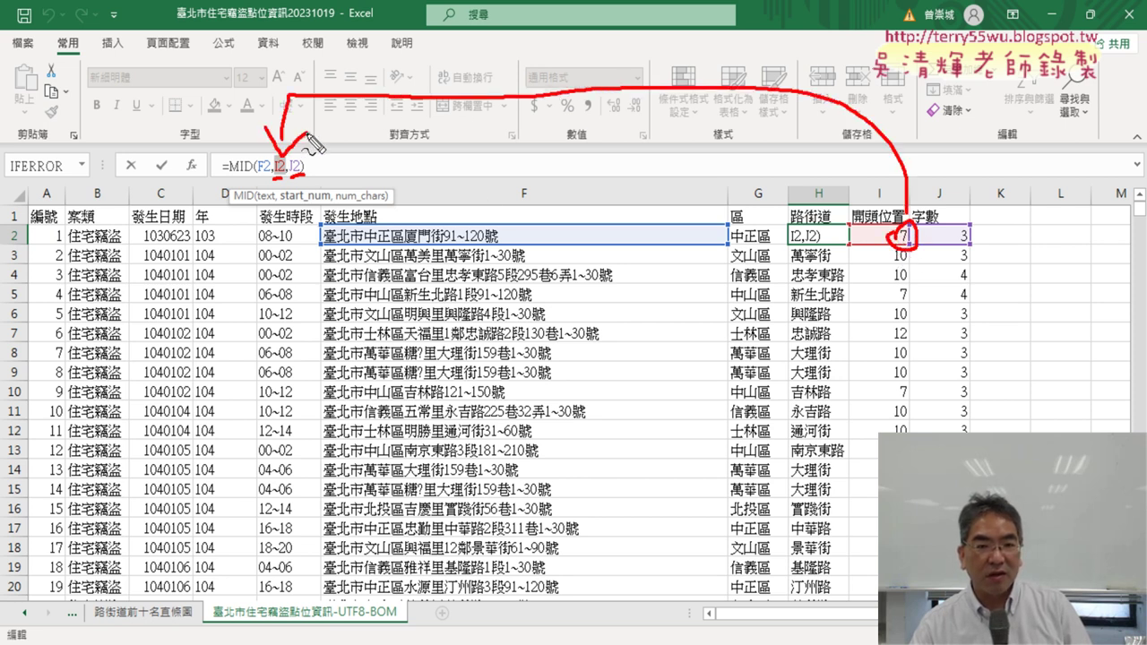
pyautogui.moveTo(979, 223)
pyautogui.mouseDown()
pyautogui.moveTo(978, 235)
pyautogui.moveTo(311, 165)
pyautogui.moveTo(328, 137)
pyautogui.mouseUp()
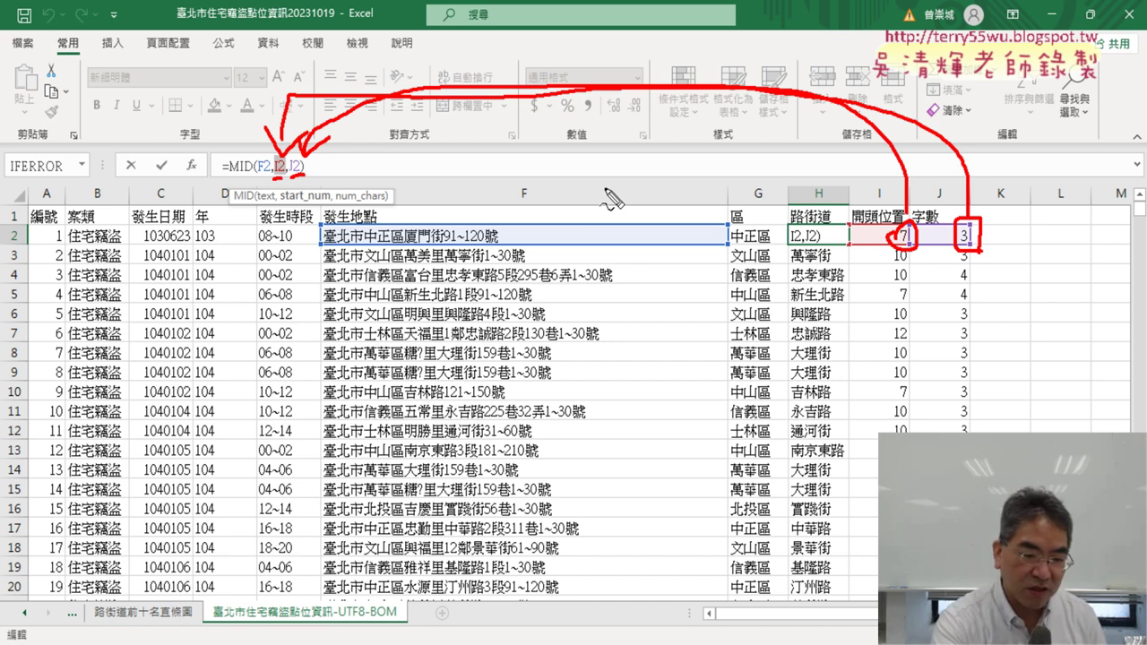
pyautogui.press('Escape')
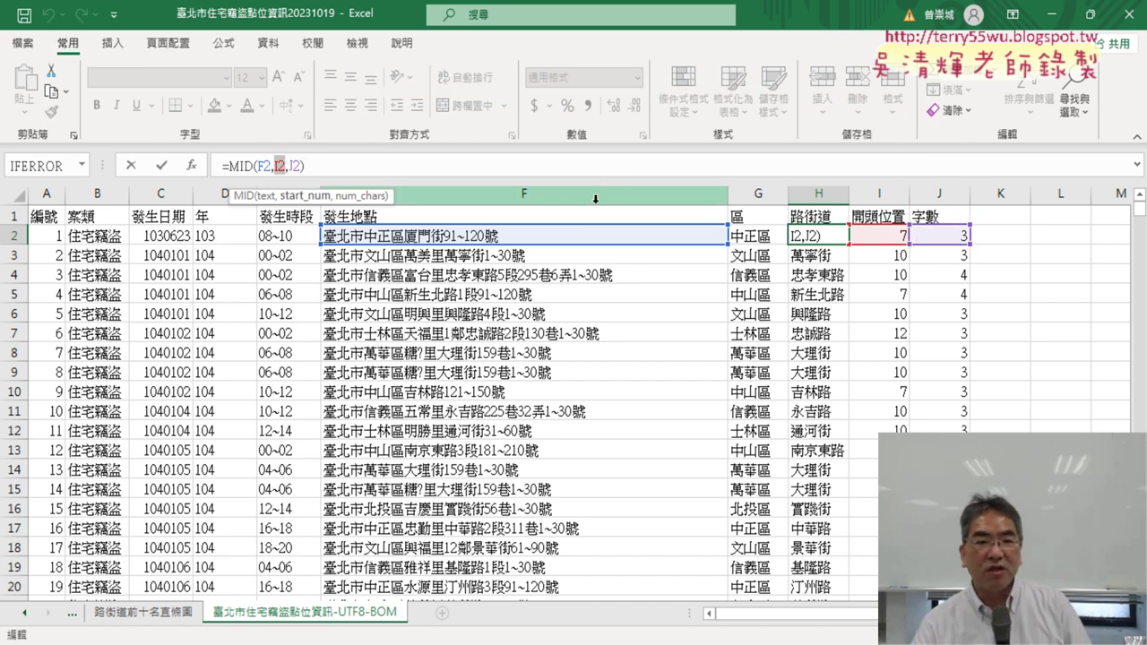
pyautogui.click(128, 168)
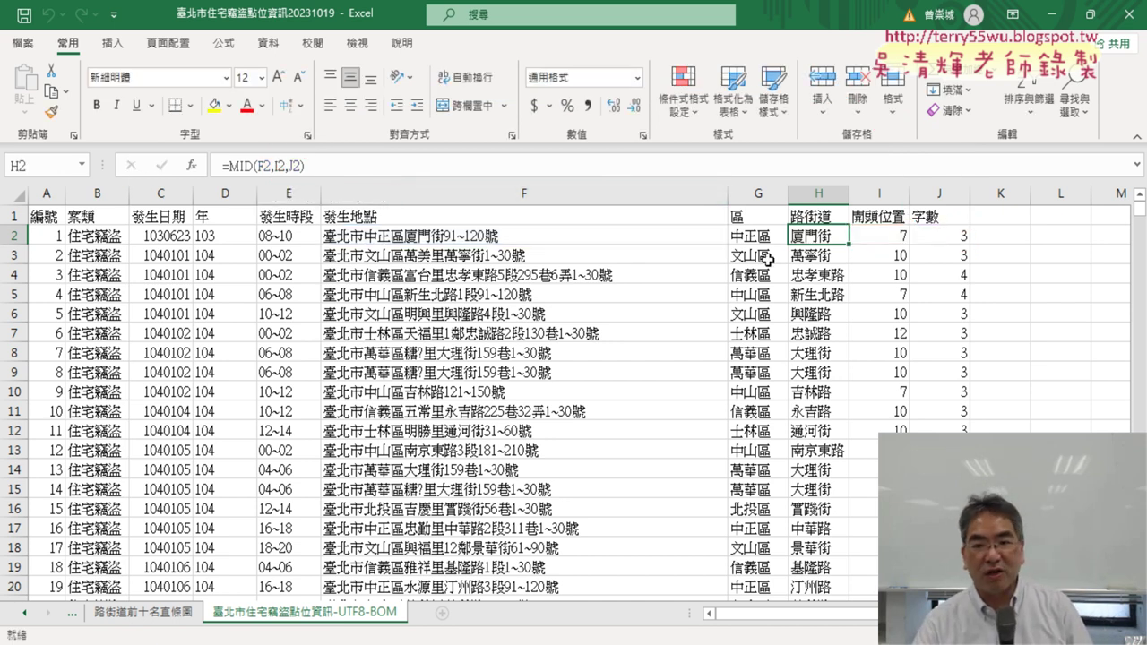
# Step: Copy the full start-position formula text from I2
pyautogui.click(865, 235)
pyautogui.moveTo(226, 167); pyautogui.dragTo(627, 167)
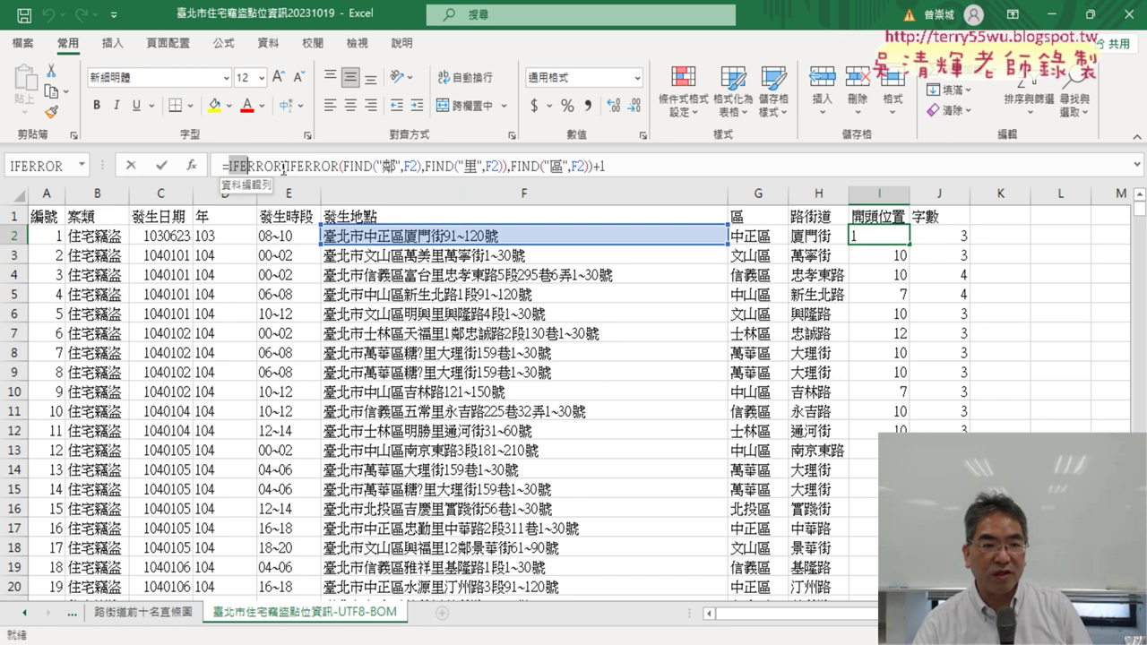
pyautogui.rightClick(540, 171)
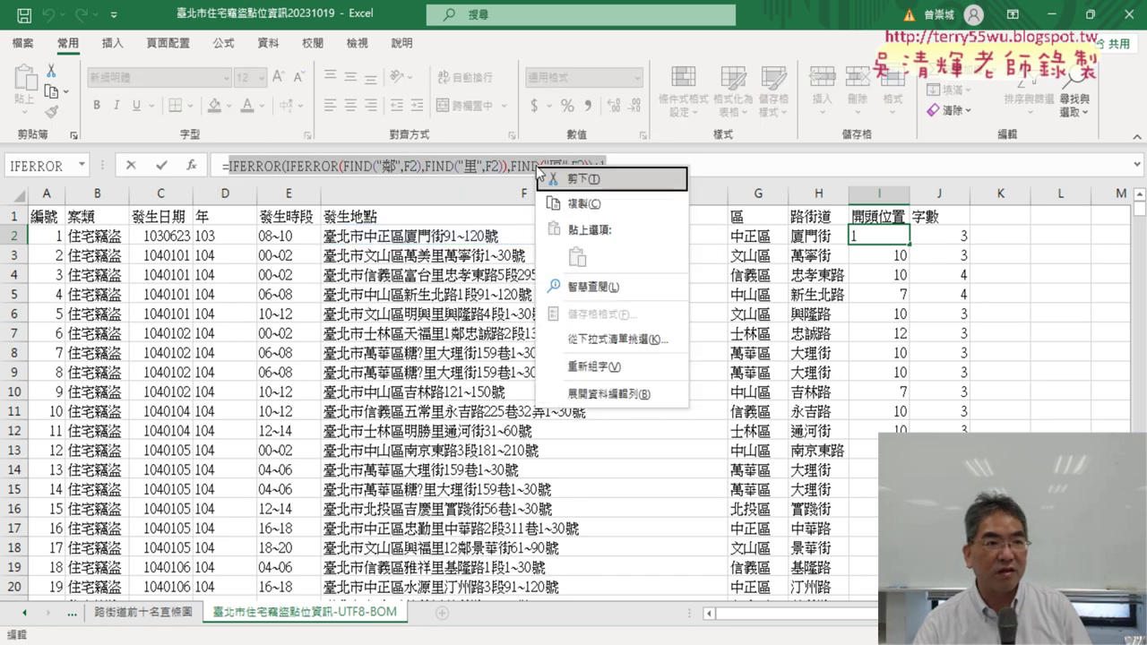
pyautogui.click(575, 204)
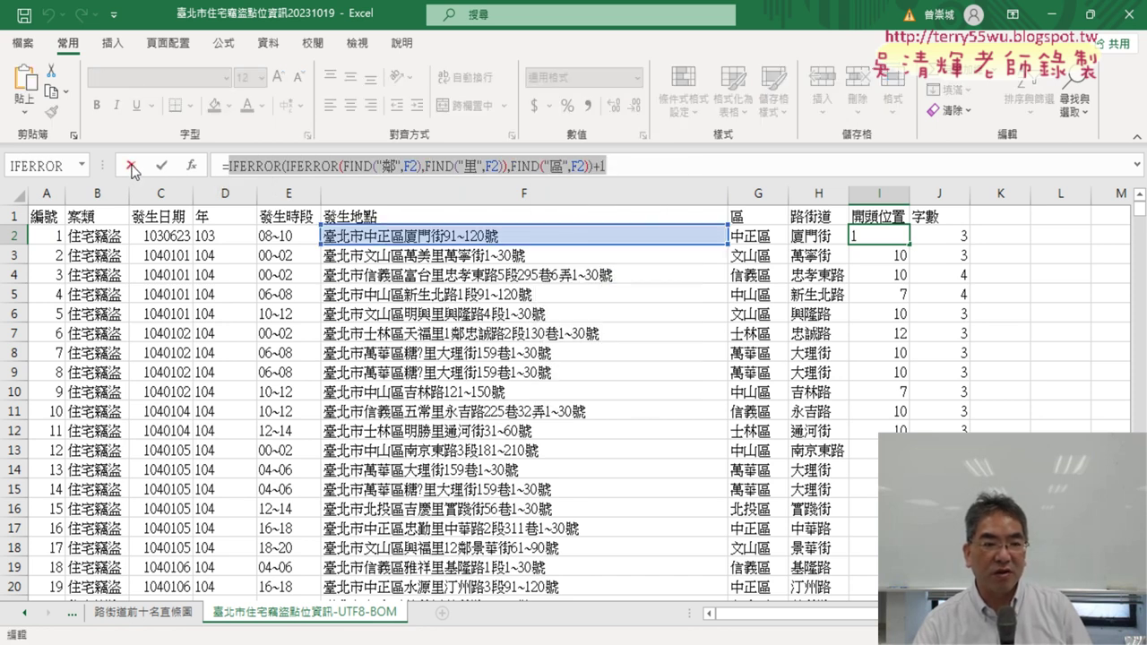
pyautogui.click(131, 169)
# Step: Replace the I2 argument in H2's MID formula with the pasted IFERROR/FIND expression
pyautogui.click(810, 237)
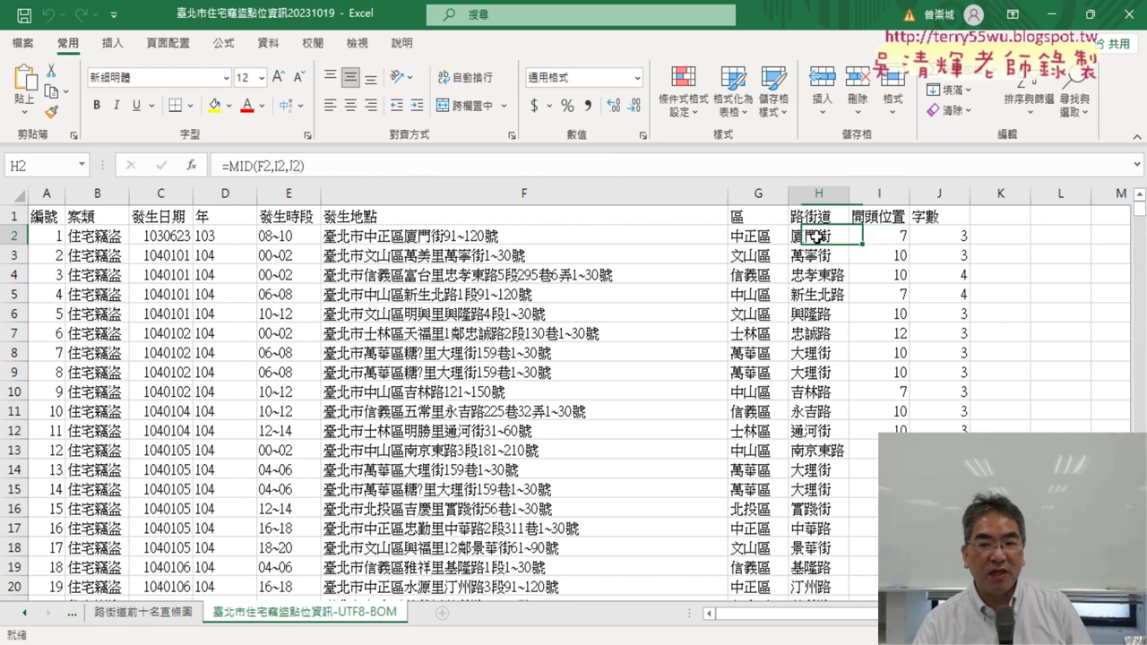
pyautogui.click(275, 166)
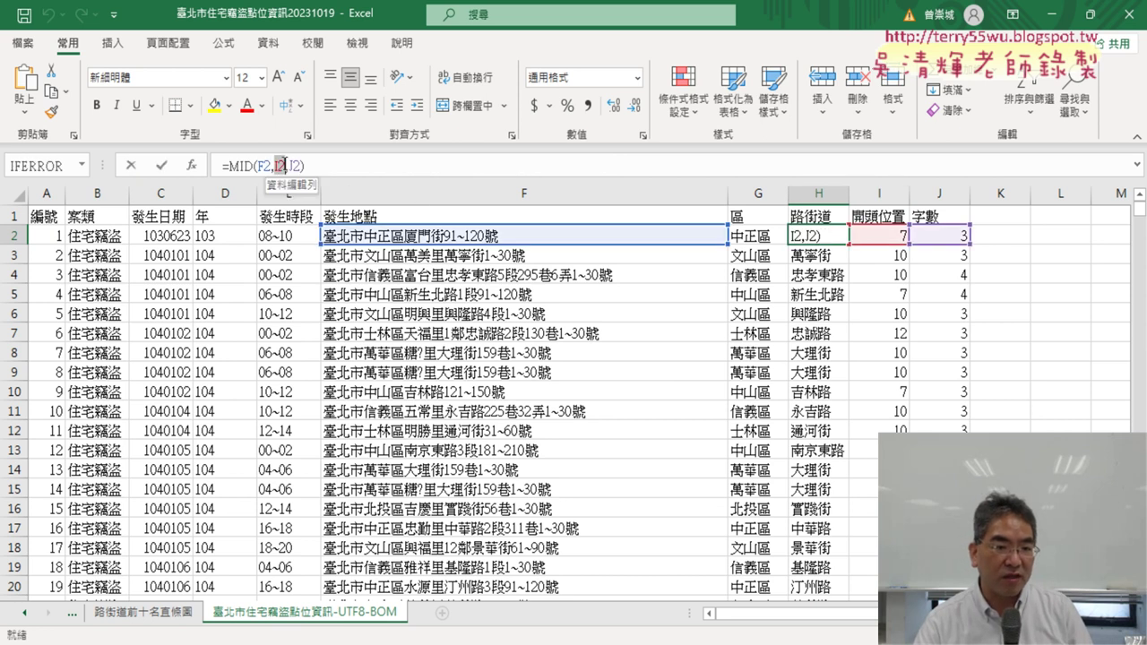
pyautogui.doubleClick(281, 166)
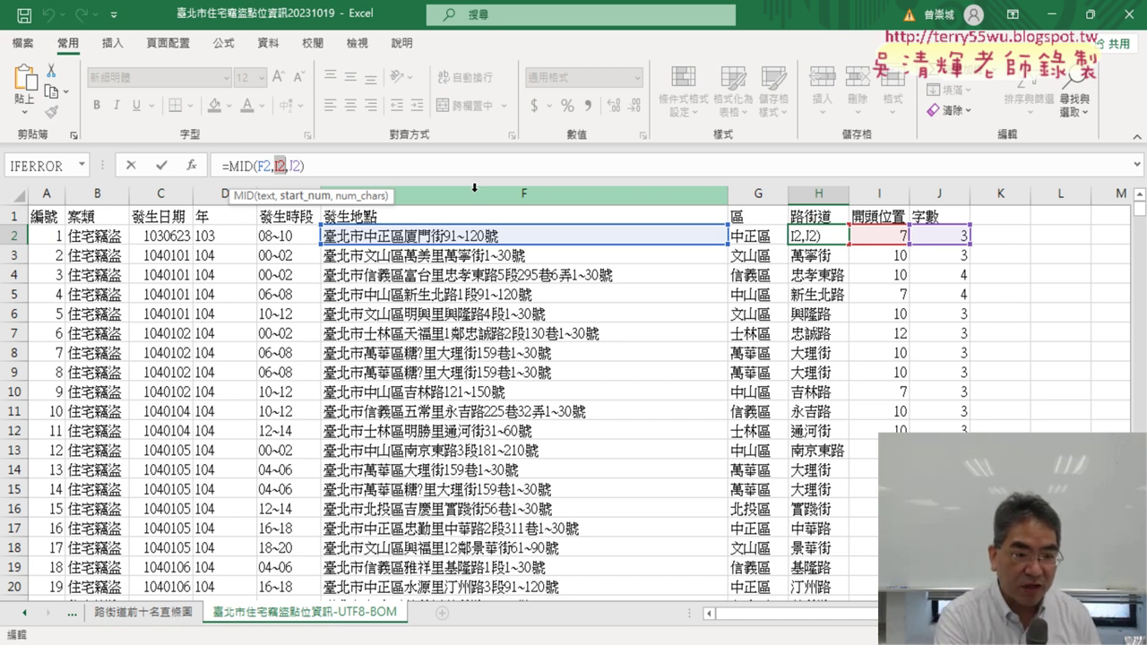
pyautogui.hotkey('ctrl', 'v')
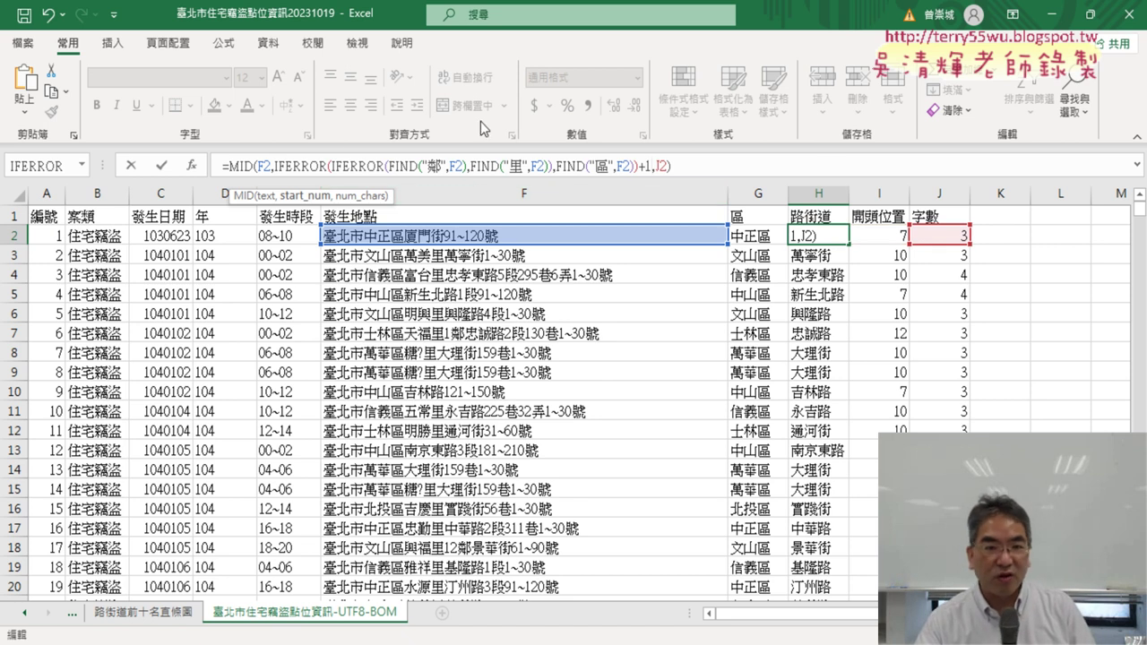
pyautogui.click(163, 166)
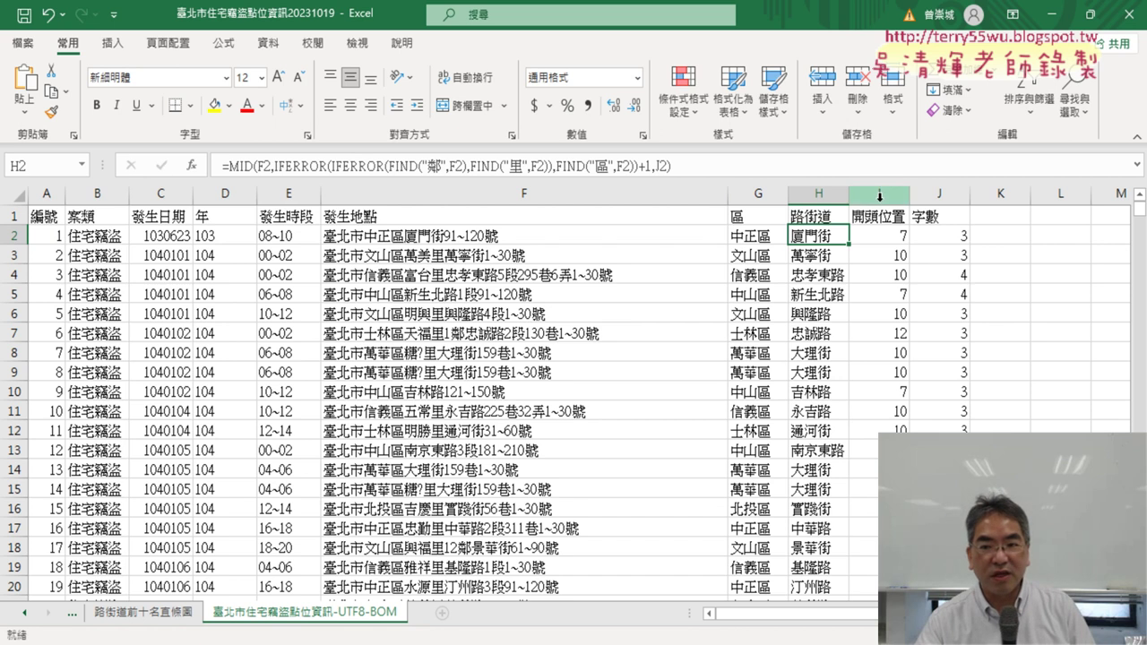
pyautogui.click(879, 193)
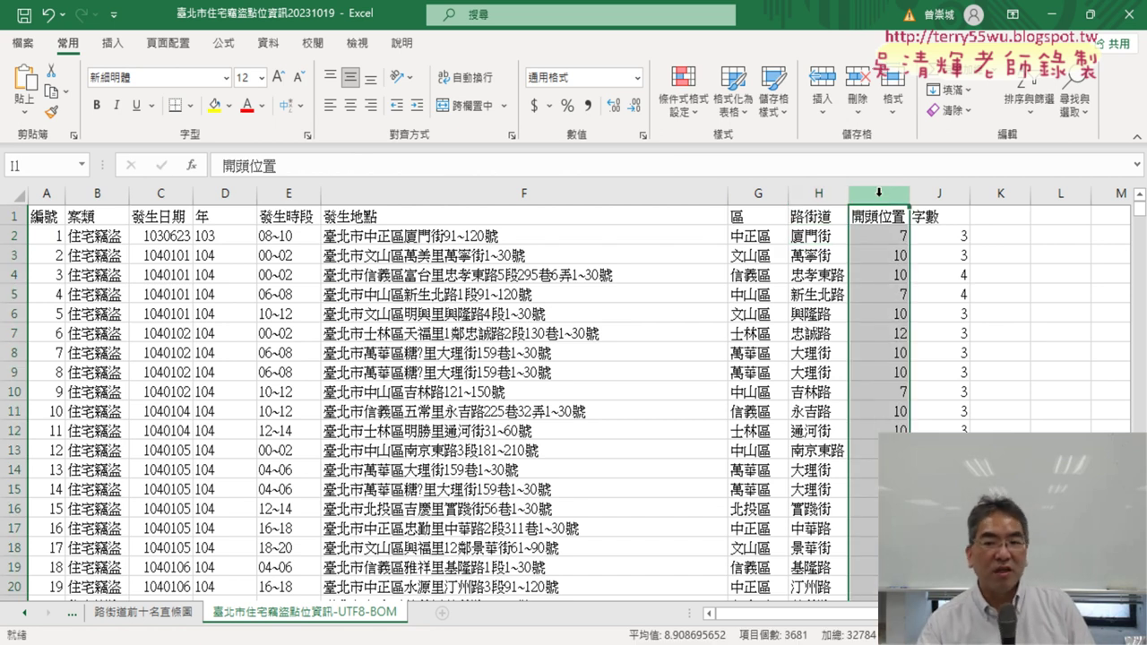
# Step: Copy the character-count formula text from J2
pyautogui.click(819, 233)
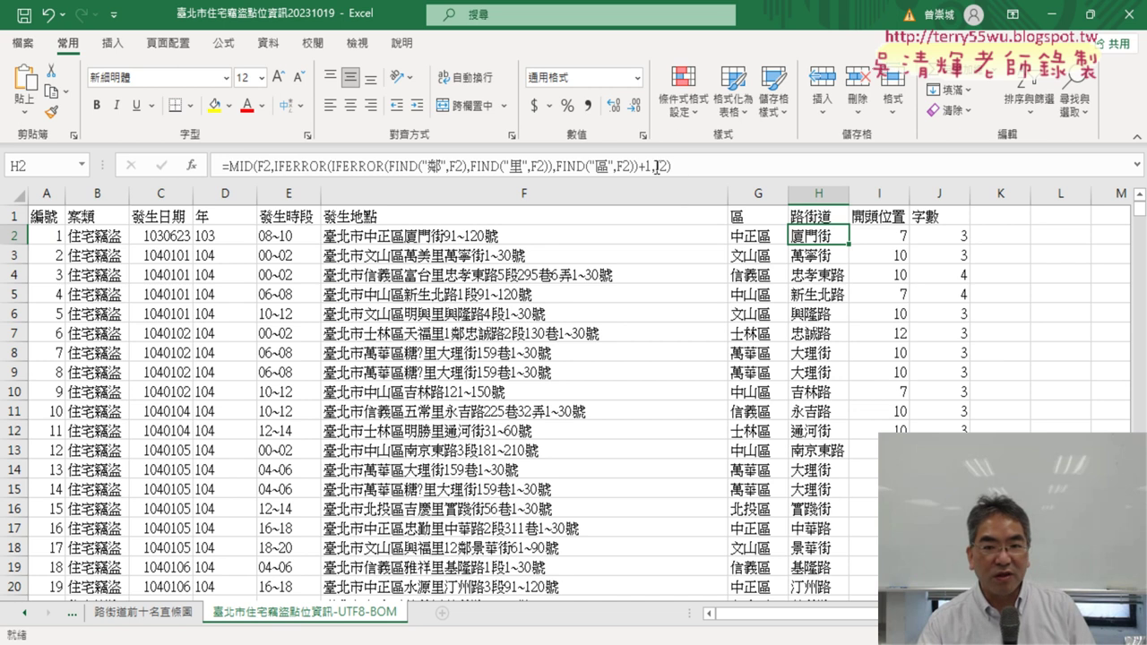
pyautogui.click(959, 237)
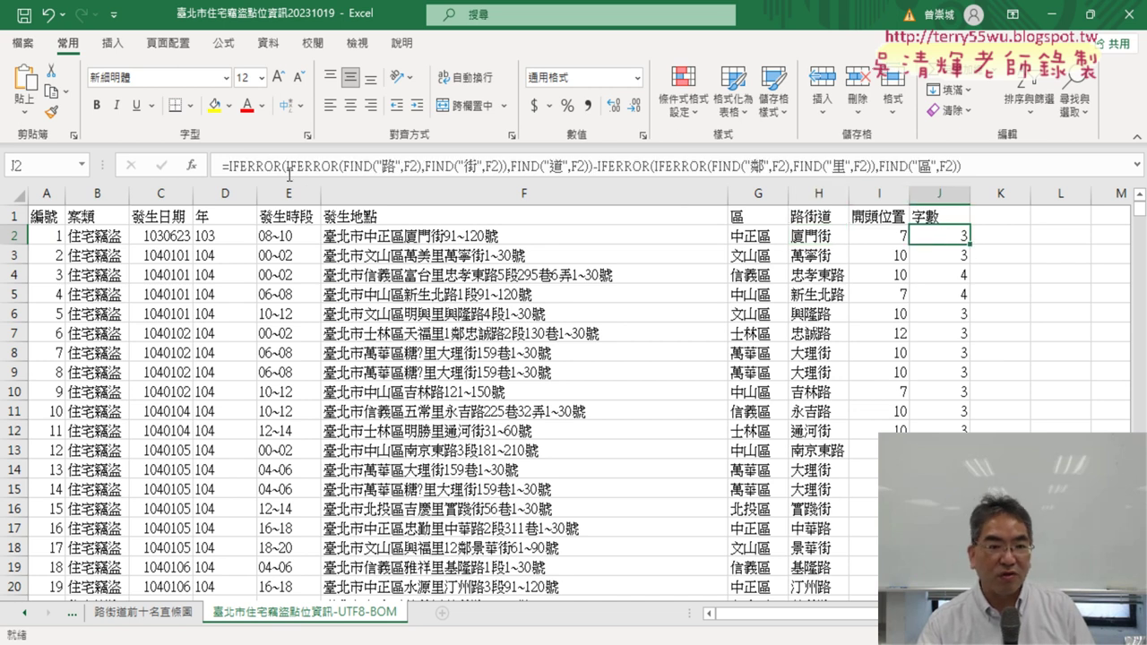
pyautogui.moveTo(226, 165); pyautogui.dragTo(1030, 182)
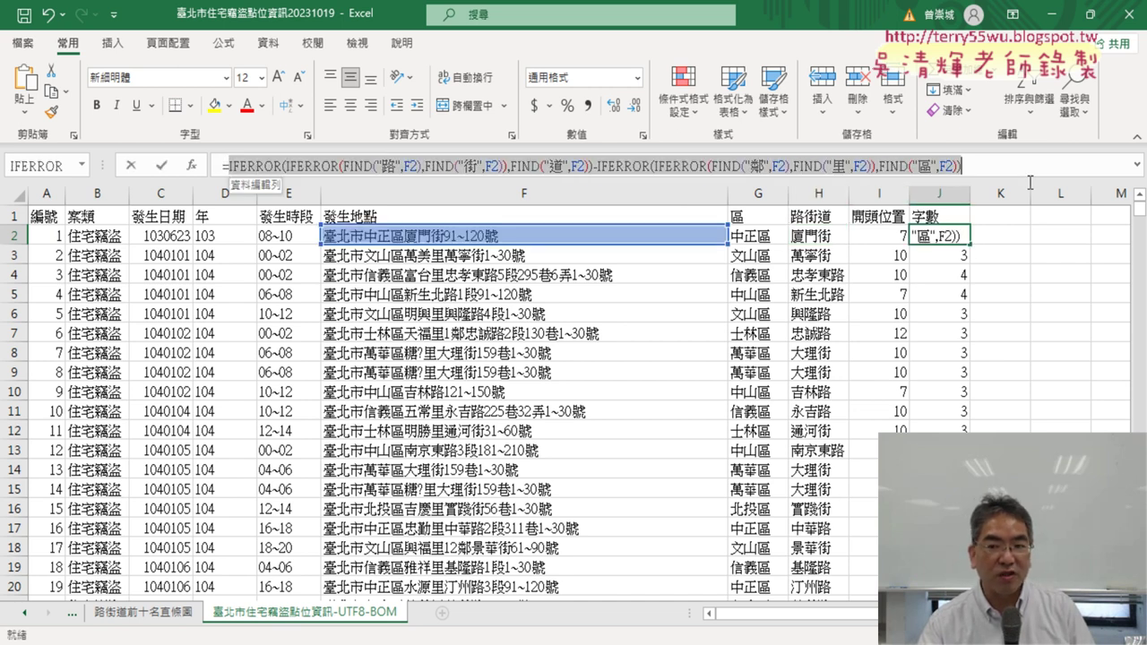
pyautogui.rightClick(322, 172)
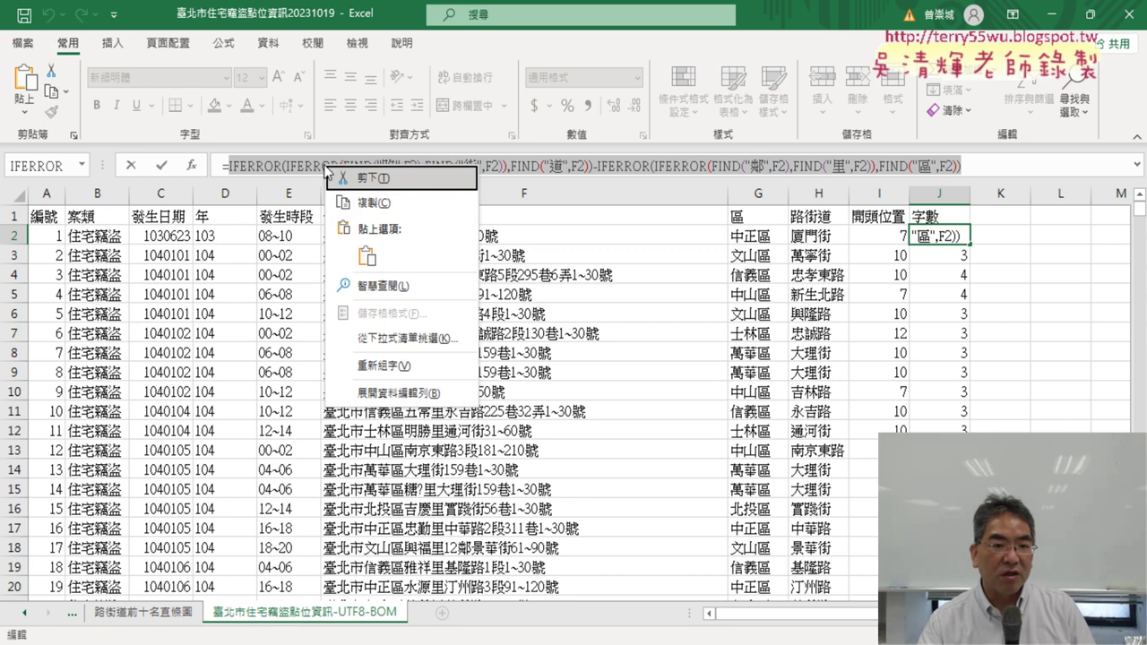
pyautogui.click(381, 198)
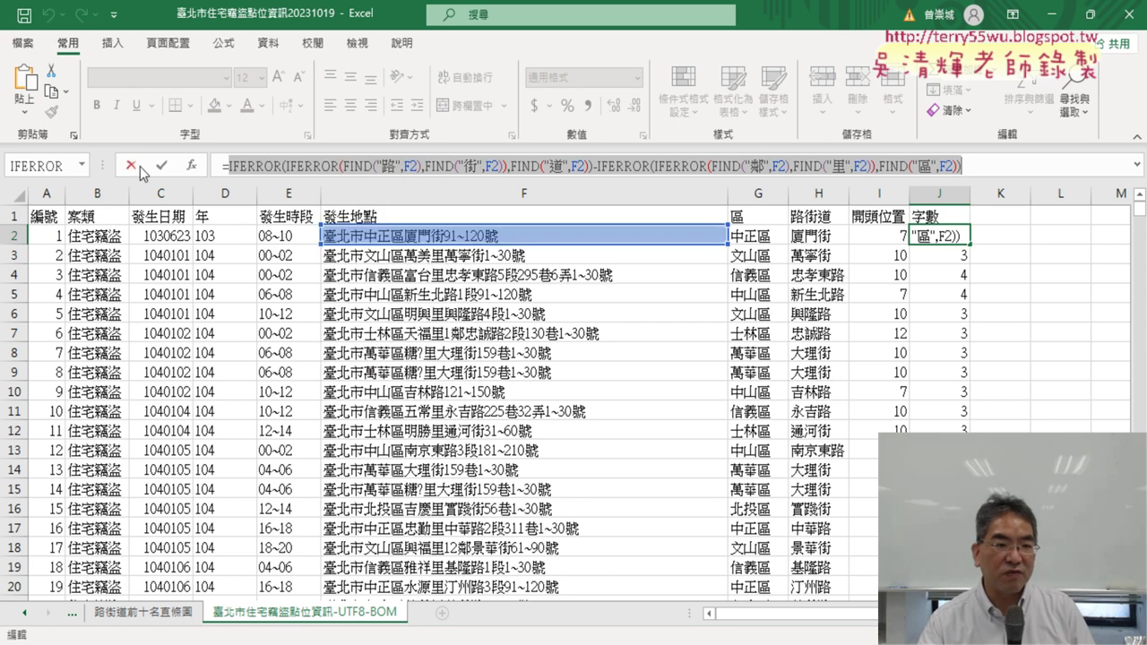
pyautogui.press('Escape')
# Step: Replace J2 in H2's MID formula with the copied length formula and fill it down column H
pyautogui.click(821, 237)
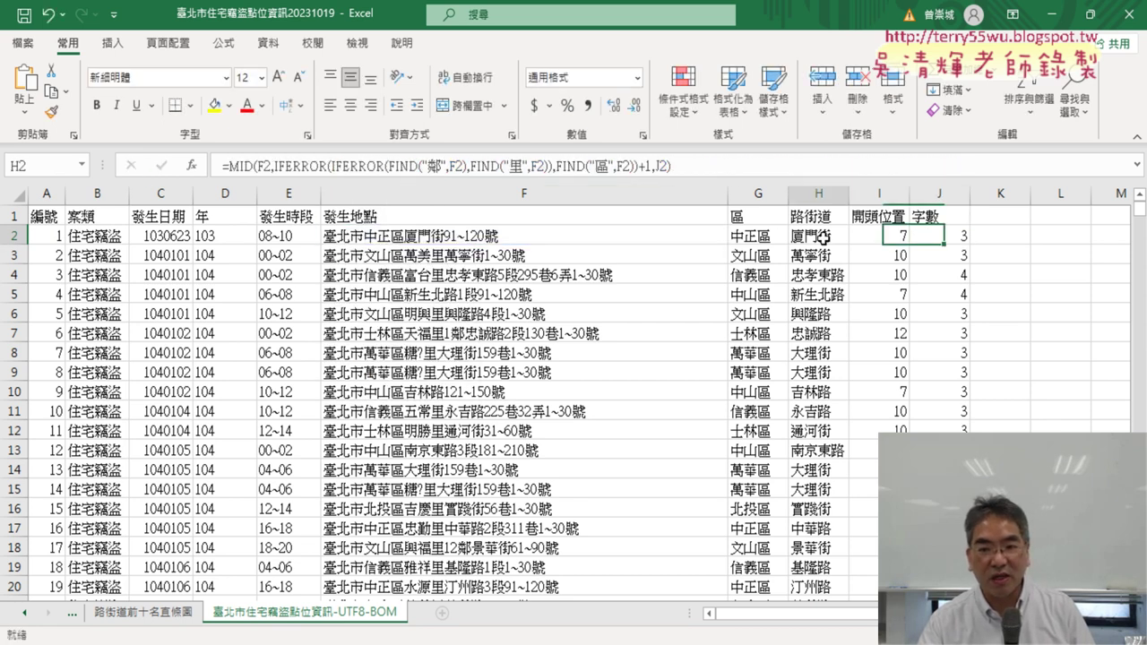
pyautogui.doubleClick(663, 166)
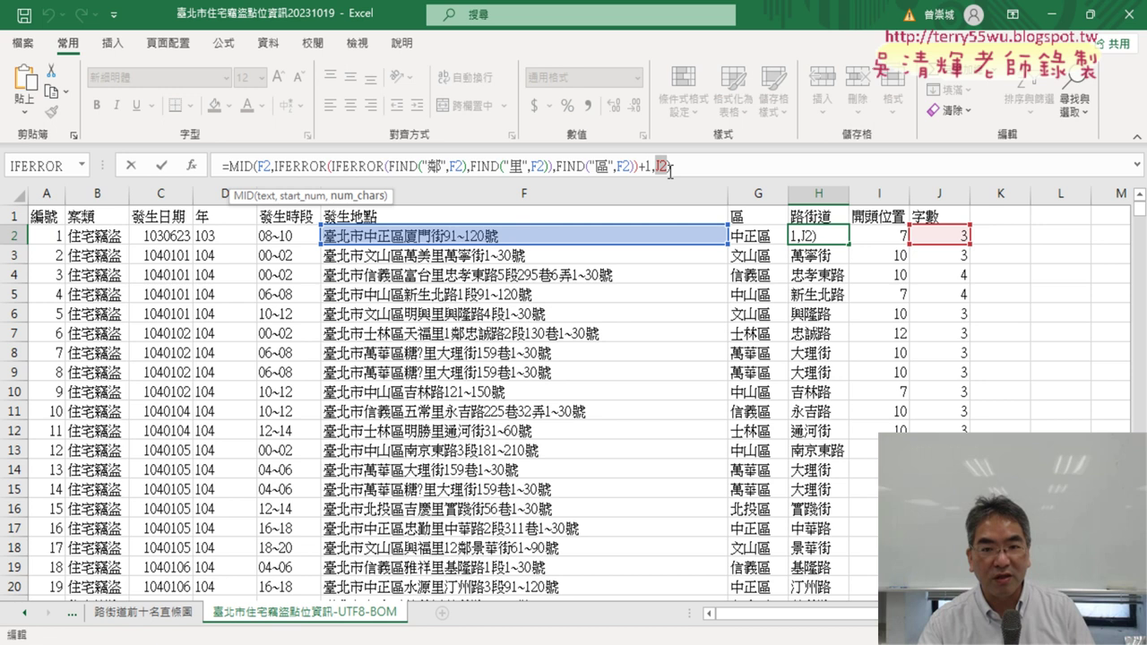
pyautogui.rightClick(660, 164)
pyautogui.click(702, 251)
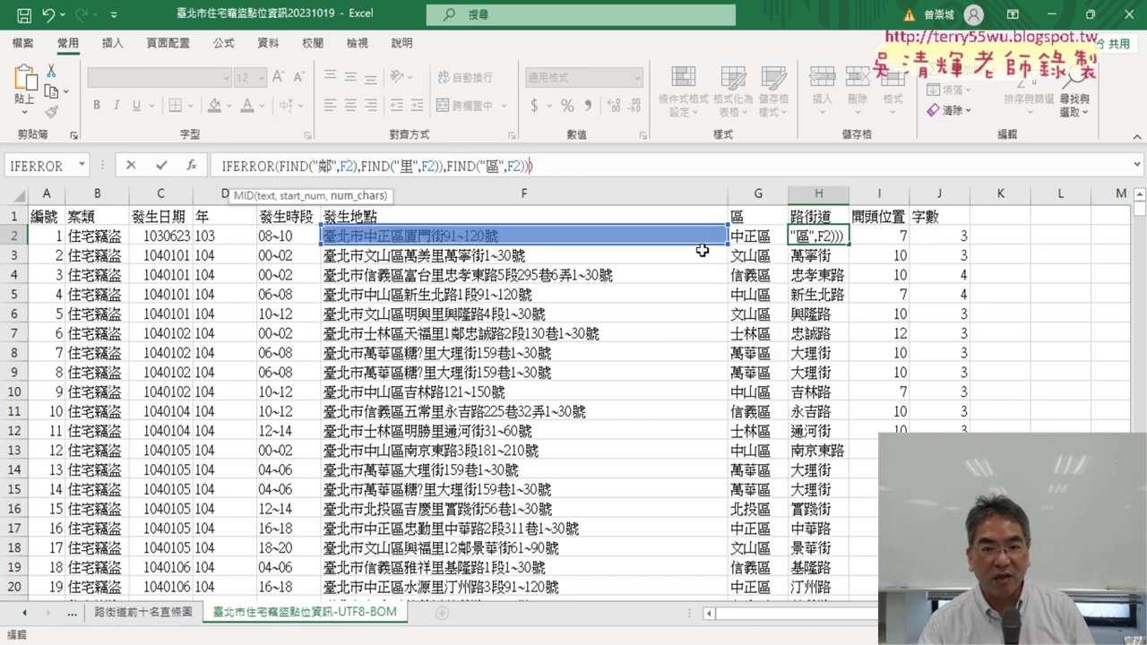
pyautogui.click(1138, 166)
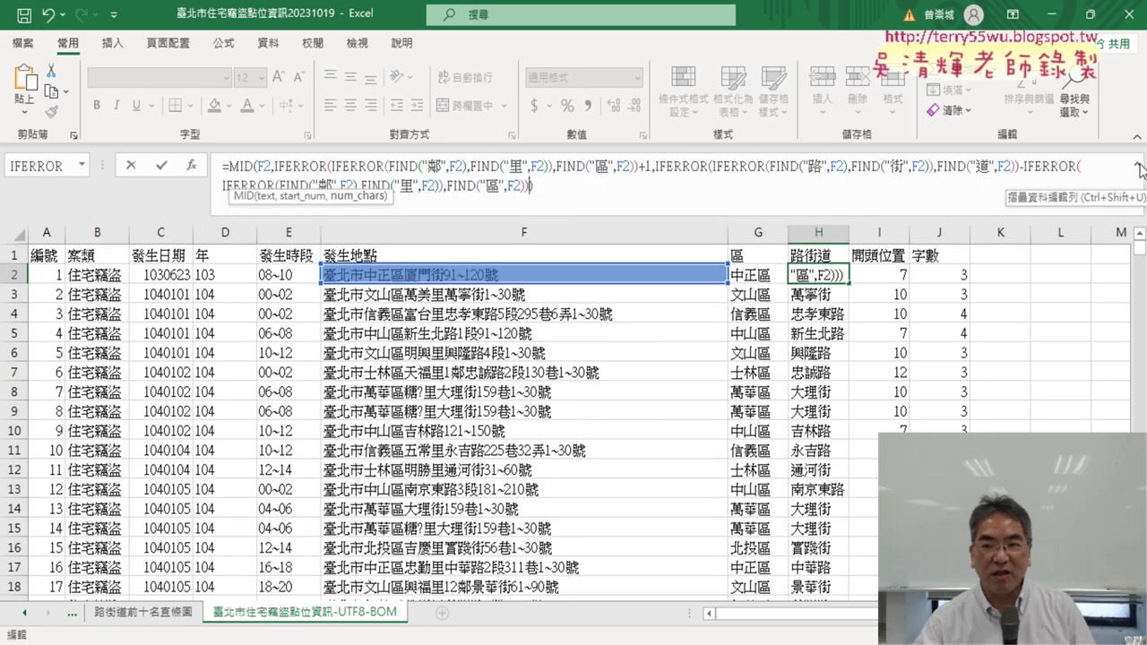
pyautogui.click(1140, 169)
pyautogui.click(1140, 169)
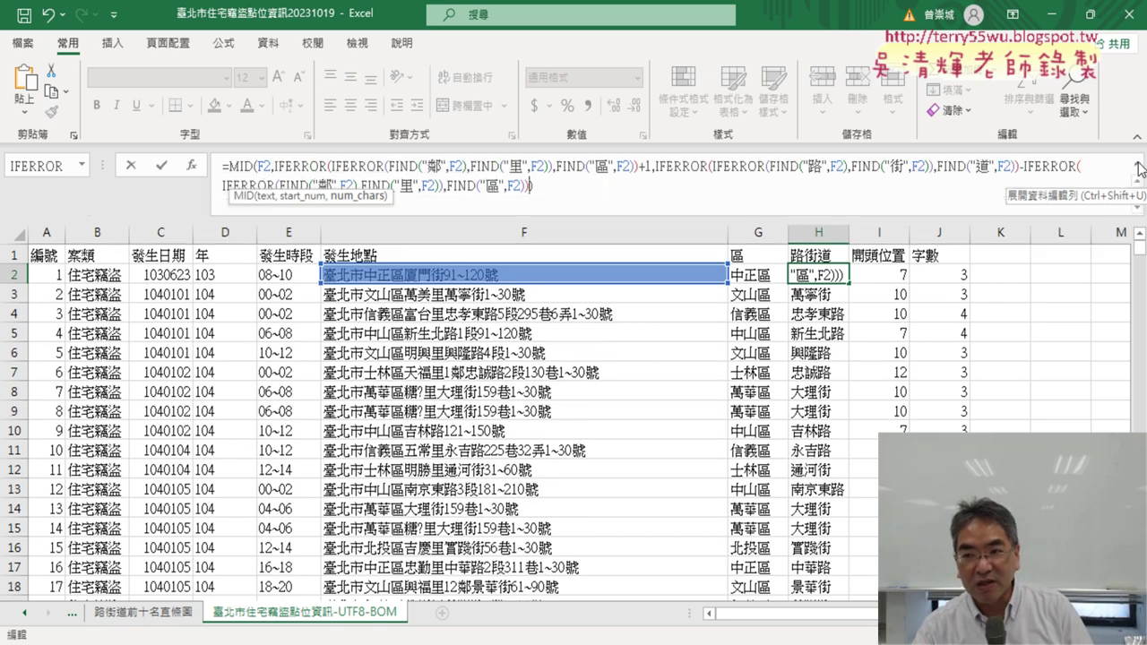
pyautogui.click(162, 167)
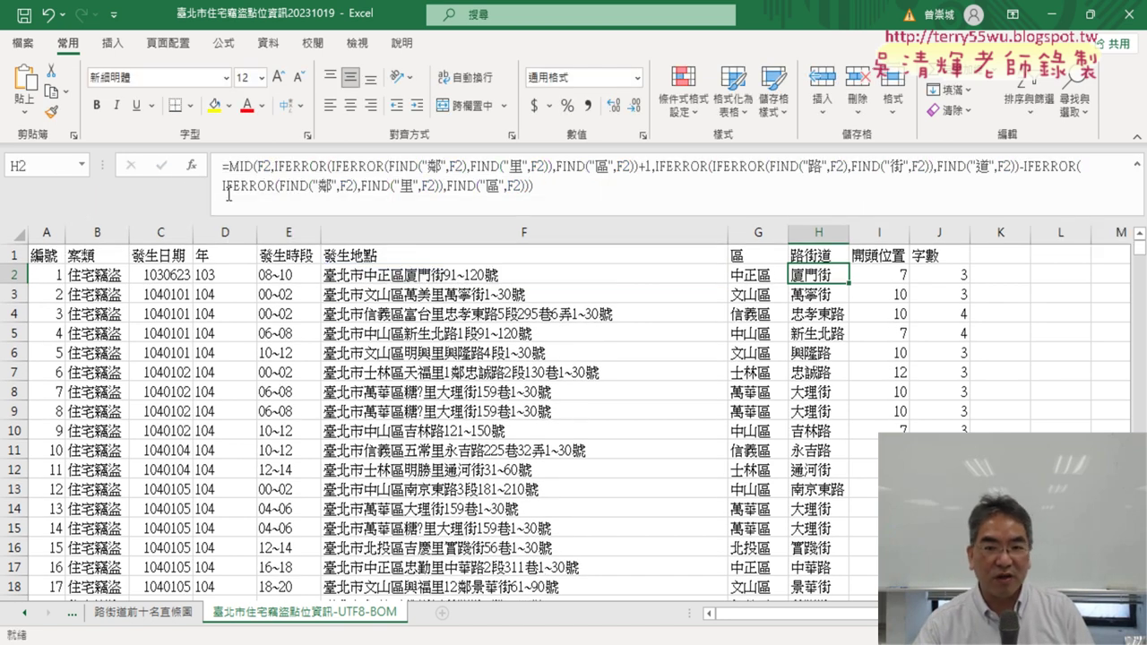
pyautogui.doubleClick(852, 284)
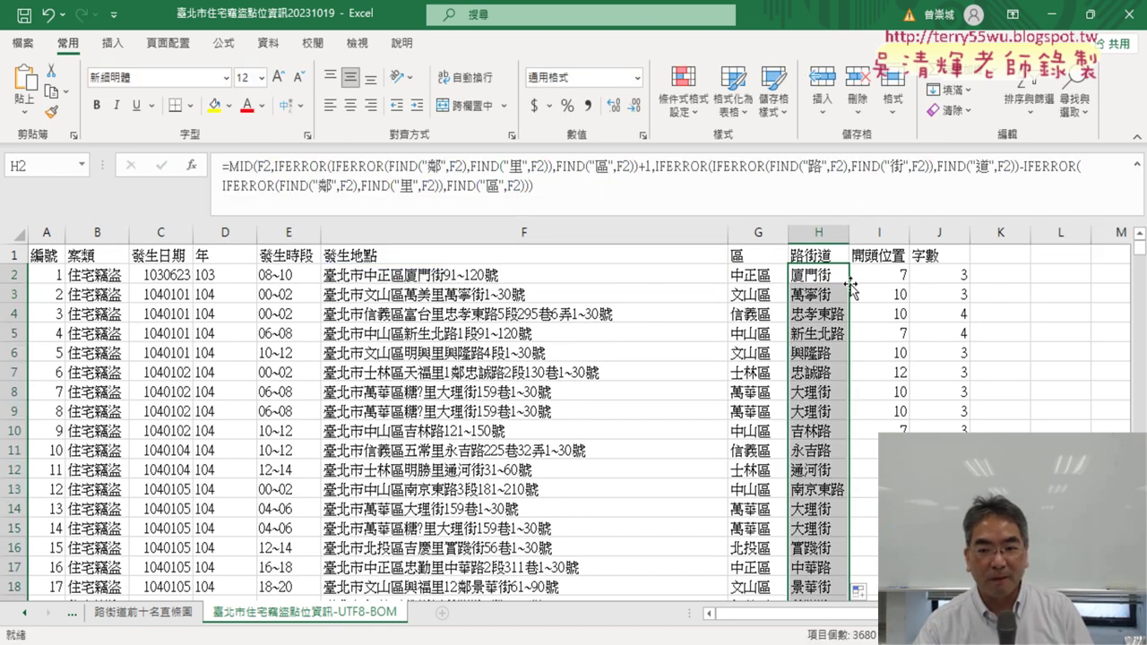
pyautogui.click(881, 234)
# Step: Clear the contents of helper columns I and J and collapse the formula bar
pyautogui.moveTo(881, 234); pyautogui.dragTo(932, 233)
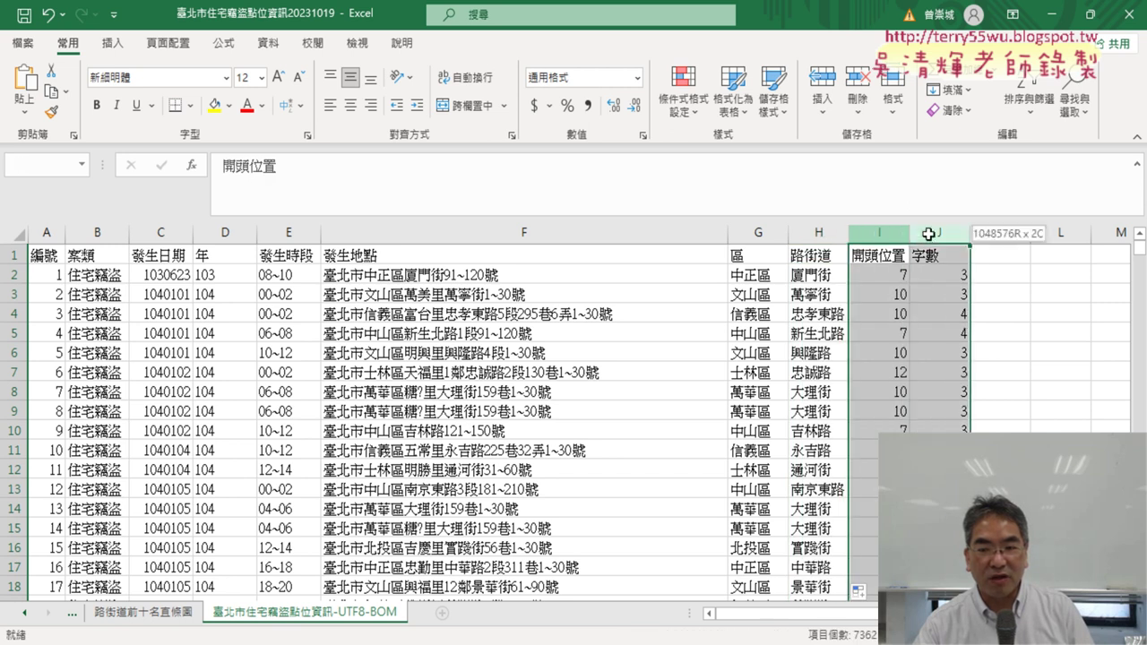
pyautogui.rightClick(930, 308)
pyautogui.click(972, 488)
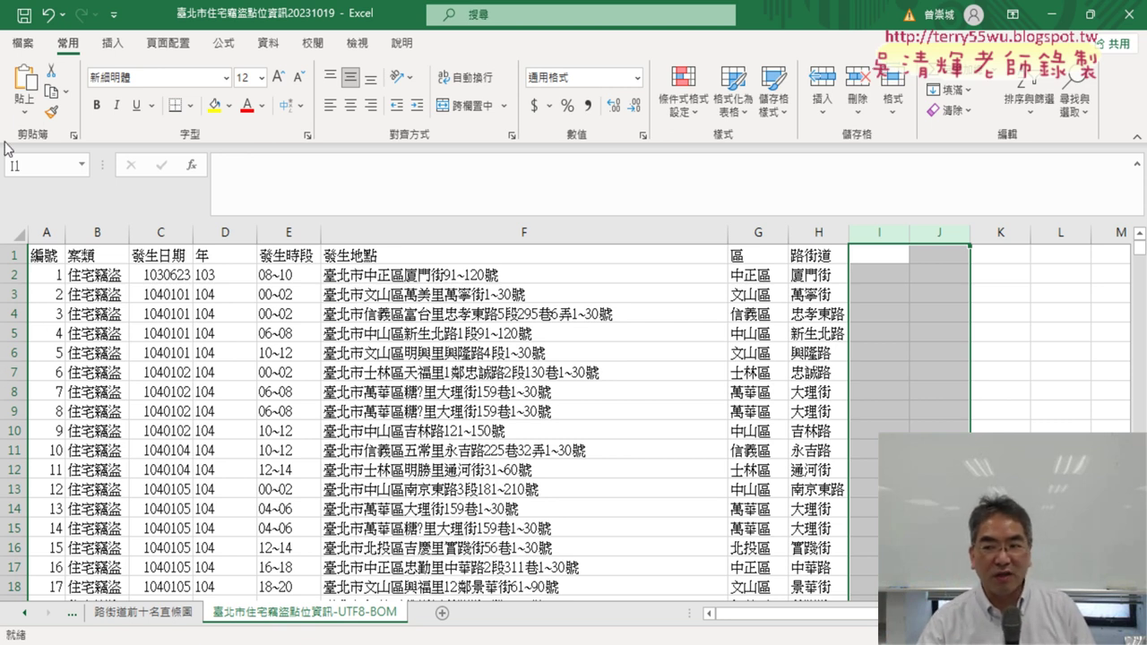
pyautogui.click(1136, 165)
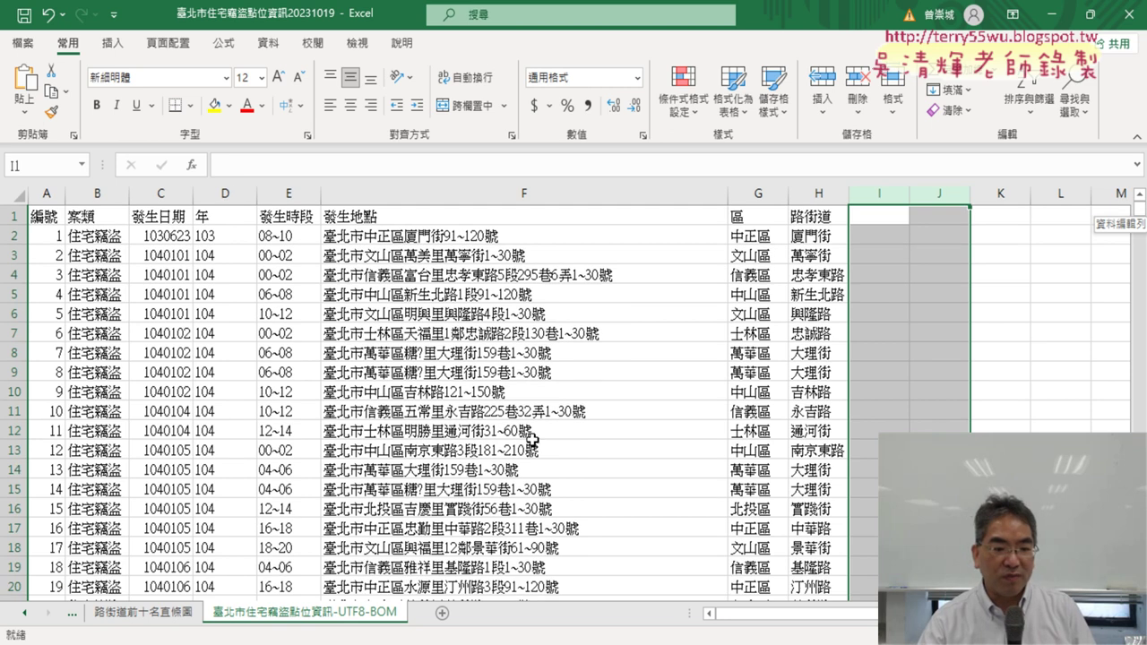
pyautogui.click(37, 614)
pyautogui.click(37, 615)
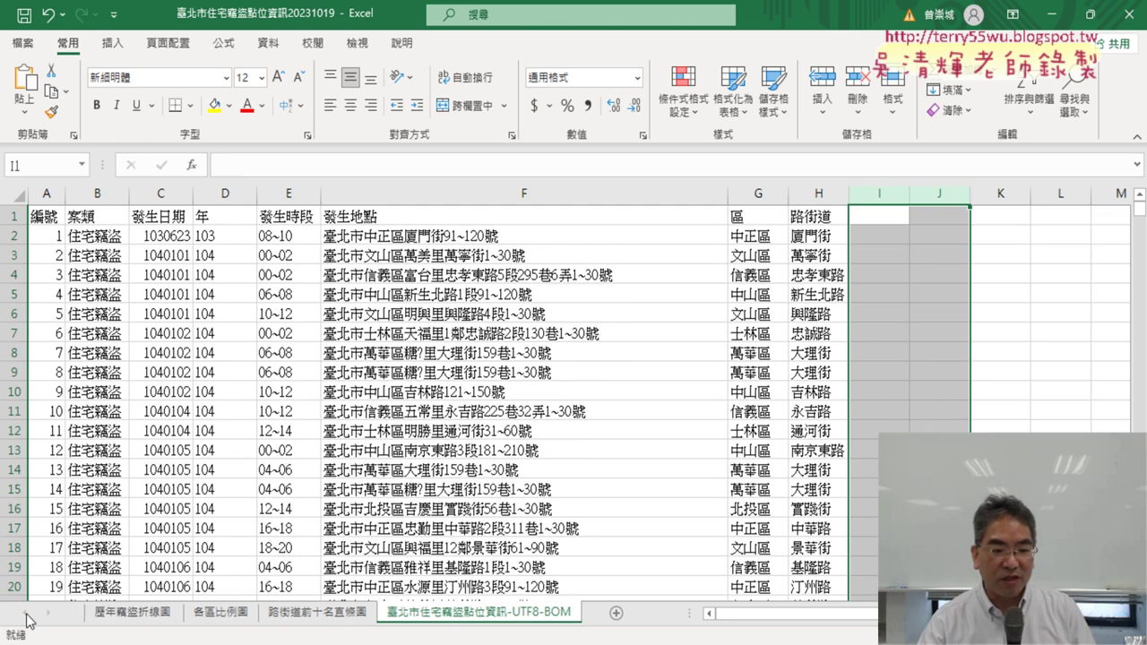
pyautogui.click(298, 622)
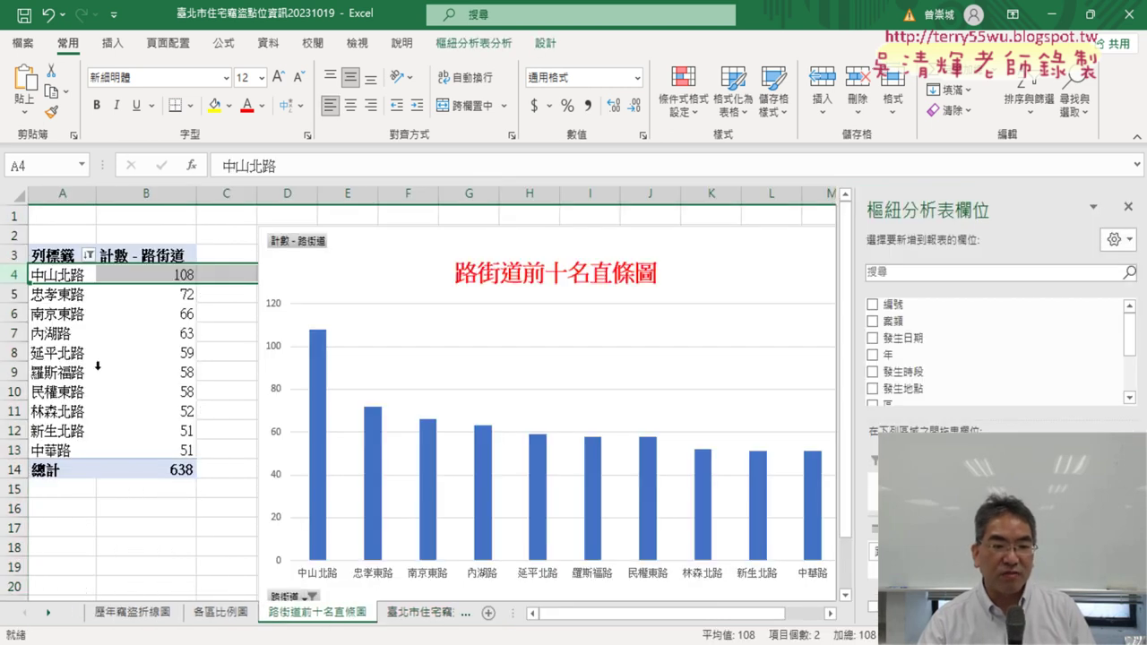
pyautogui.moveTo(117, 354)
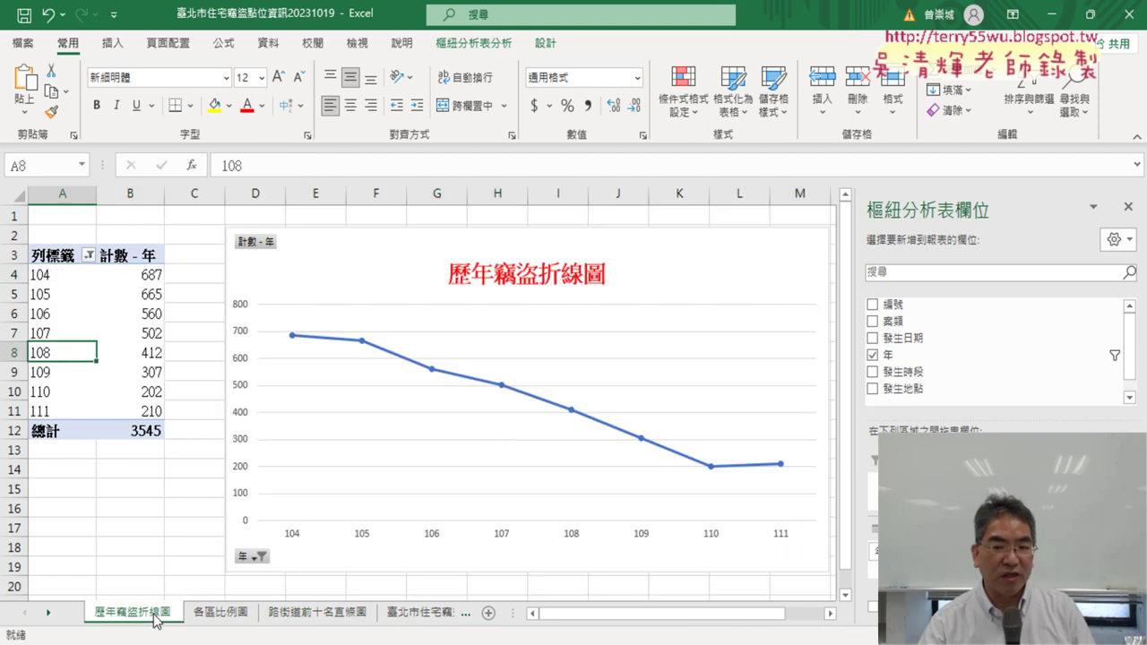
pyautogui.click(232, 619)
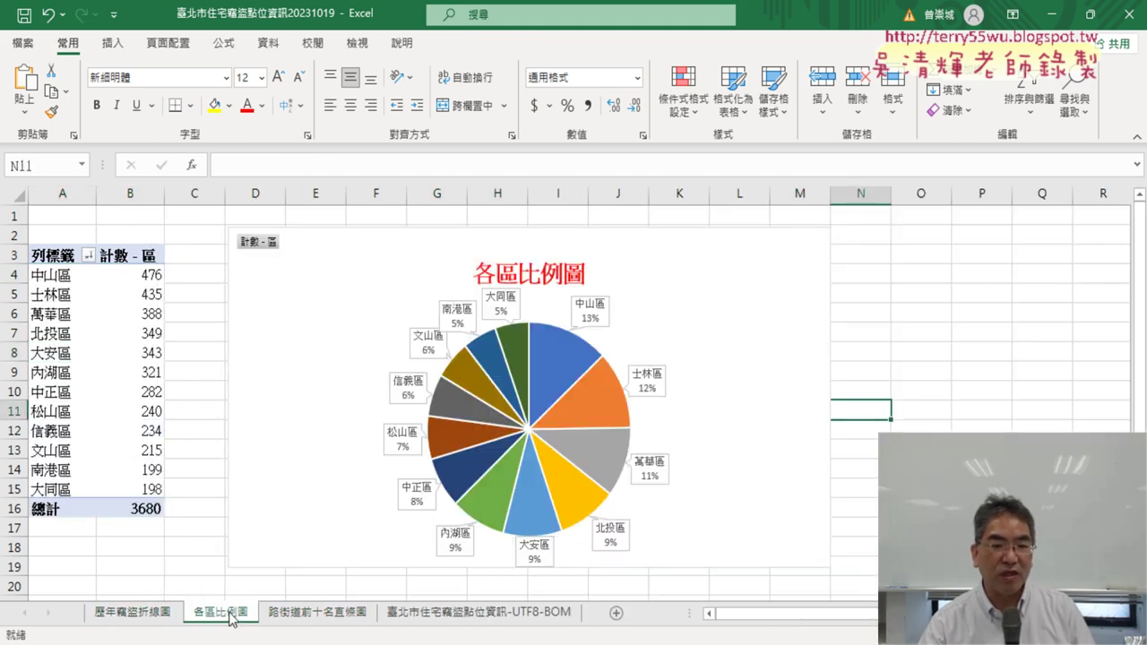
pyautogui.click(304, 616)
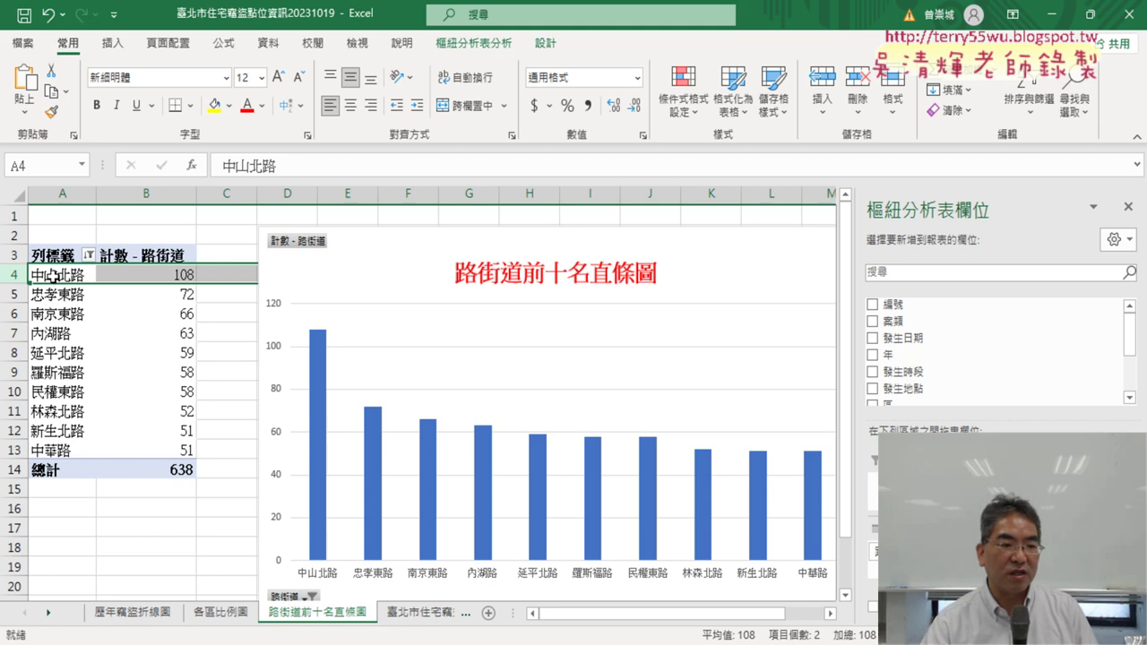
pyautogui.moveTo(54, 275); pyautogui.dragTo(140, 449)
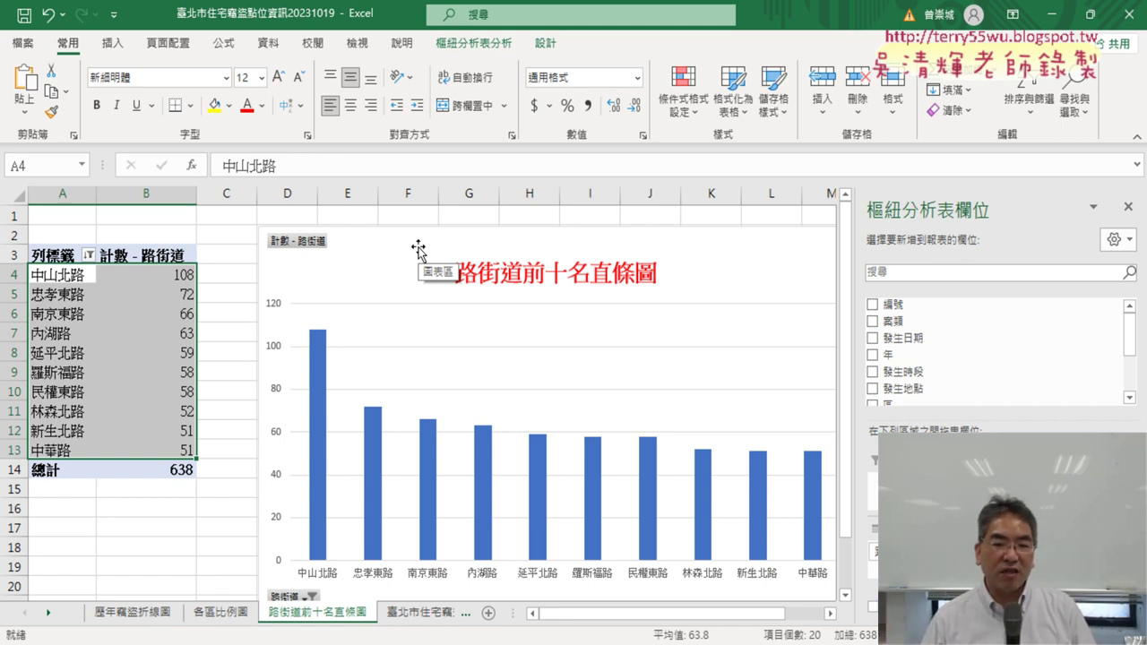
pyautogui.click(424, 614)
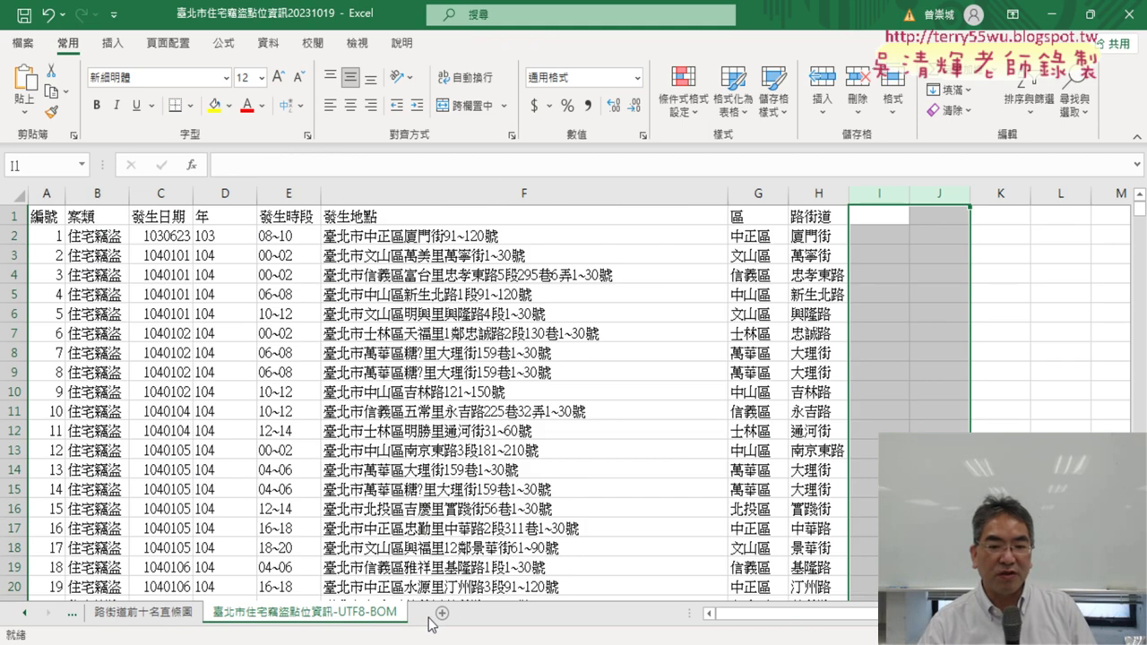
pyautogui.click(823, 234)
pyautogui.click(1137, 168)
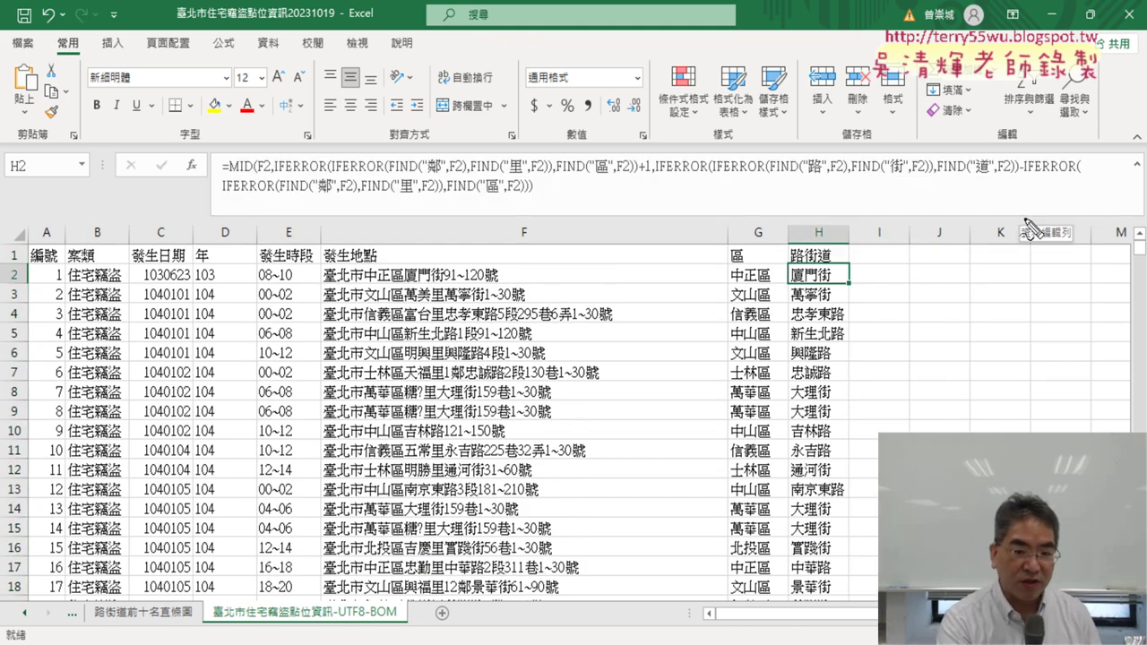
pyautogui.moveTo(615, 201)
pyautogui.mouseDown()
pyautogui.moveTo(315, 119)
pyautogui.moveTo(599, 204)
pyautogui.mouseUp()
pyautogui.moveTo(839, 294)
pyautogui.mouseDown()
pyautogui.moveTo(776, 277)
pyautogui.moveTo(788, 262)
pyautogui.mouseUp()
pyautogui.moveTo(819, 213)
pyautogui.mouseDown()
pyautogui.moveTo(822, 260)
pyautogui.moveTo(830, 240)
pyautogui.mouseUp()
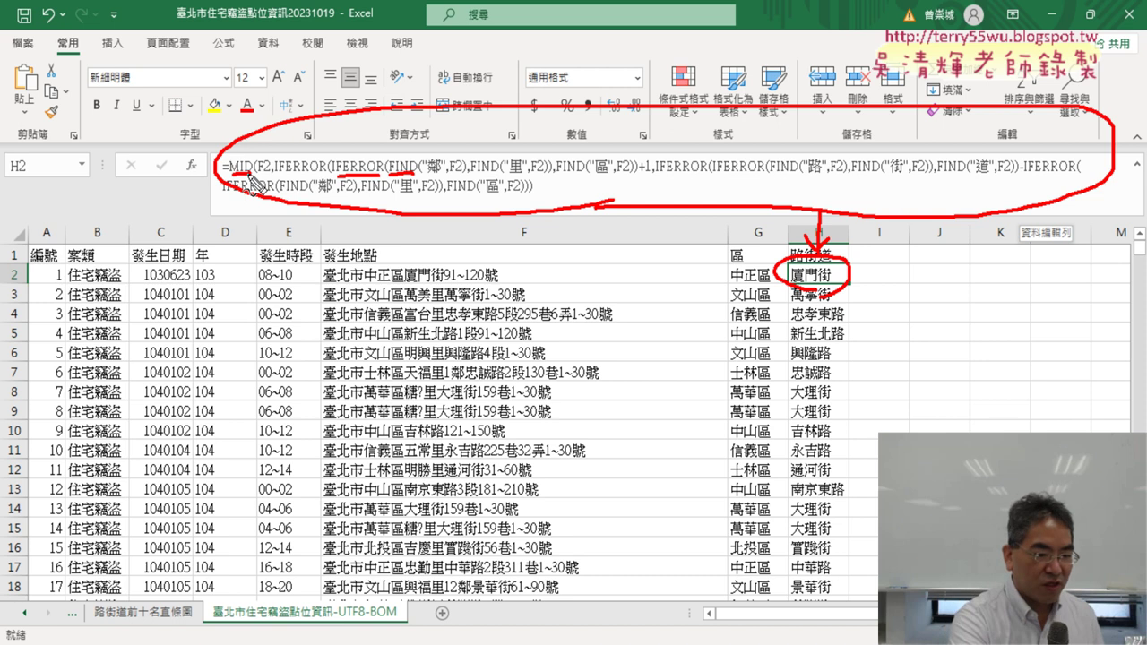
pyautogui.press('Escape')
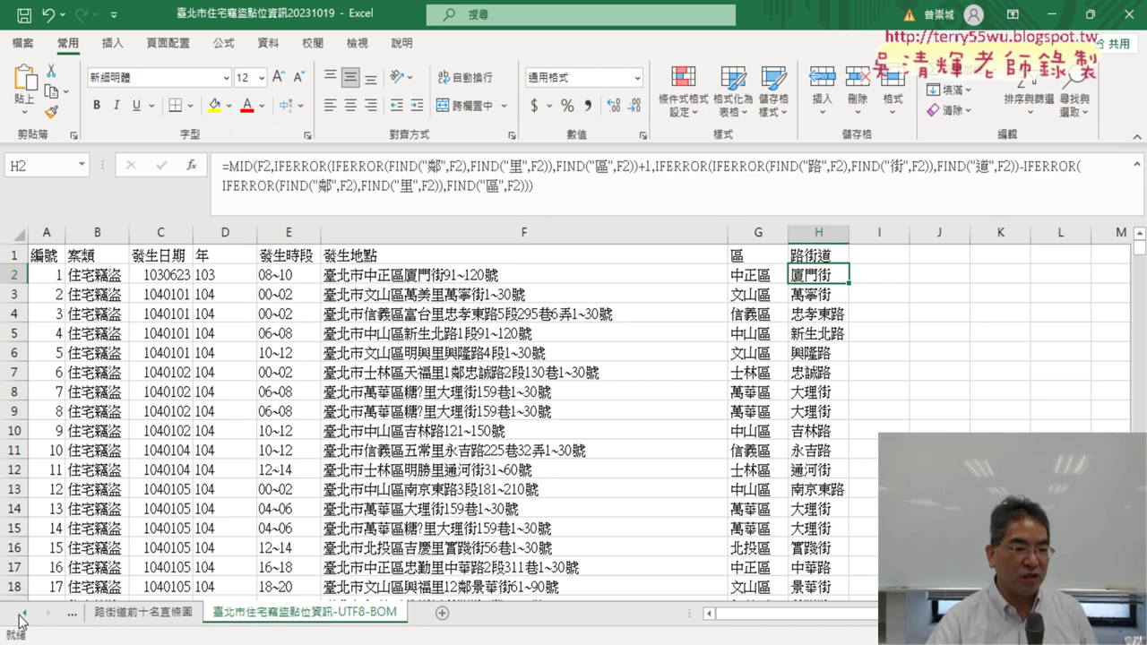
# Step: Bring up the 歷年竊盜折線圖 sheet with theft counts for years 104–111
pyautogui.click(24, 613)
pyautogui.click(109, 616)
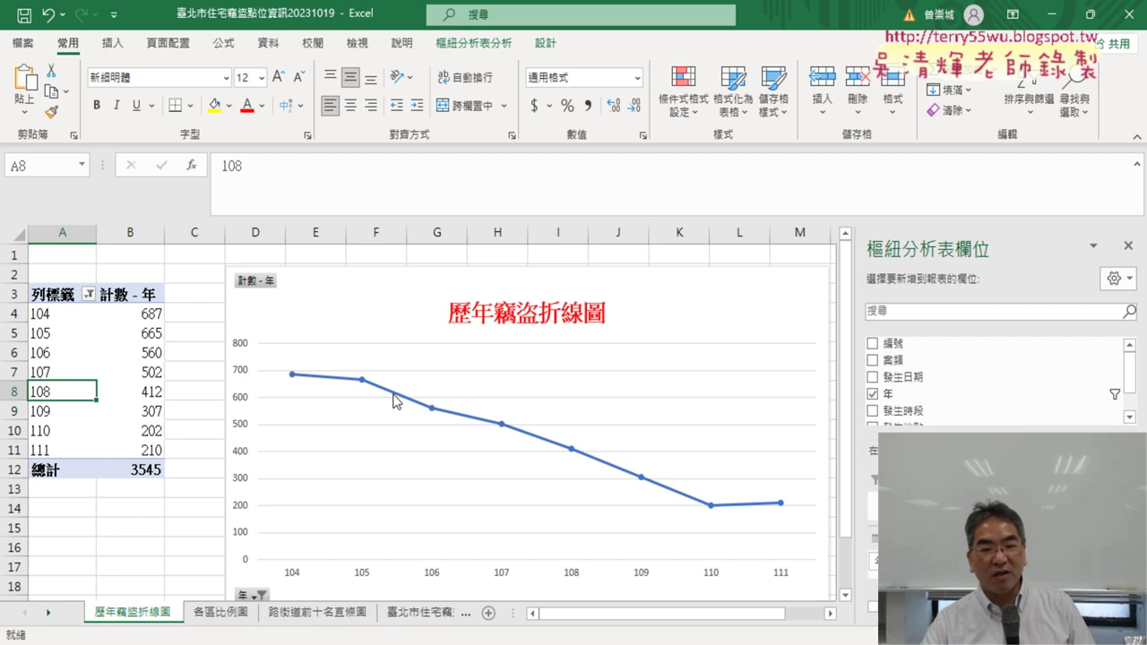
pyautogui.moveTo(398, 399)
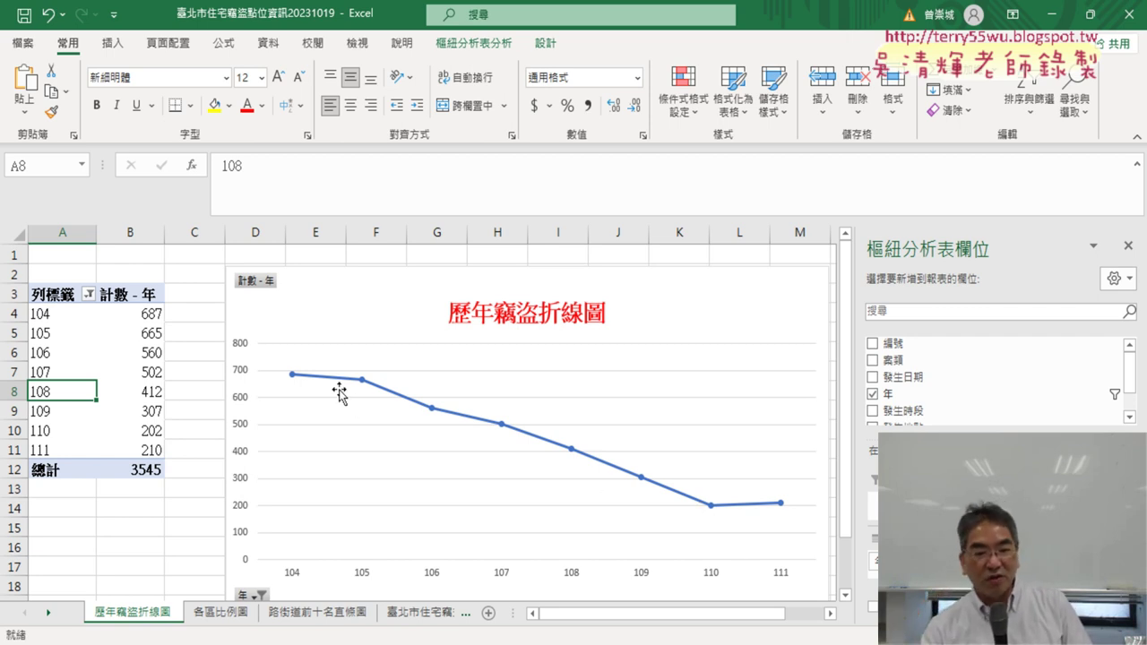
pyautogui.moveTo(312, 383)
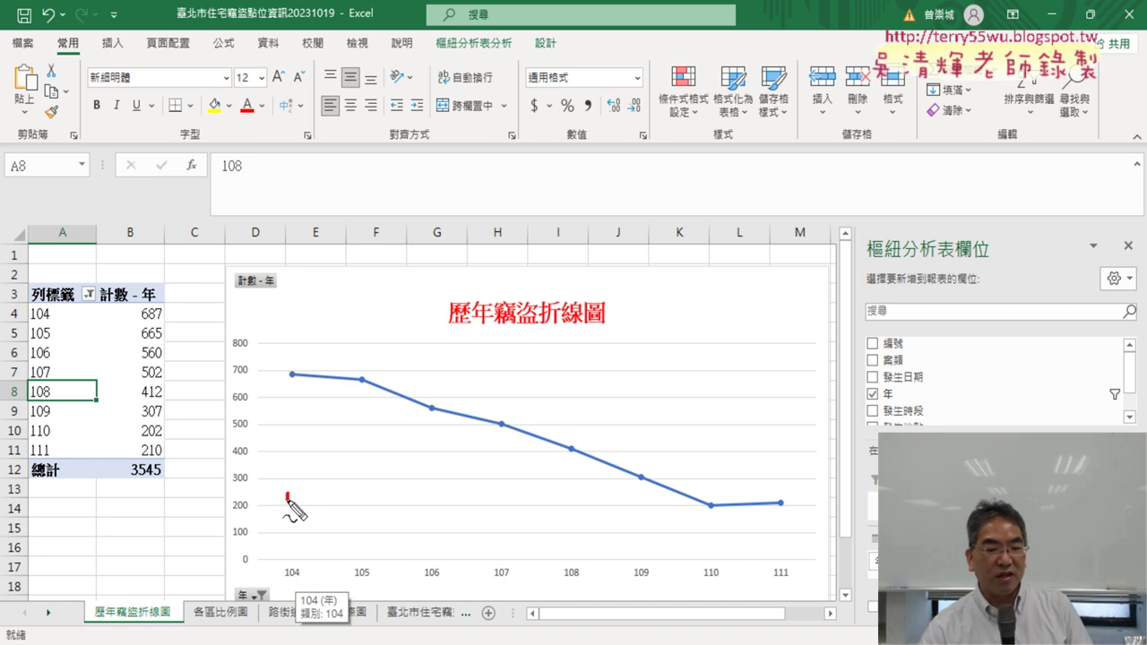
# Step: Mark years 104, 105 and 106 on the chart in red and trace the 105-to-106 drop
pyautogui.moveTo(287, 493); pyautogui.dragTo(292, 578)
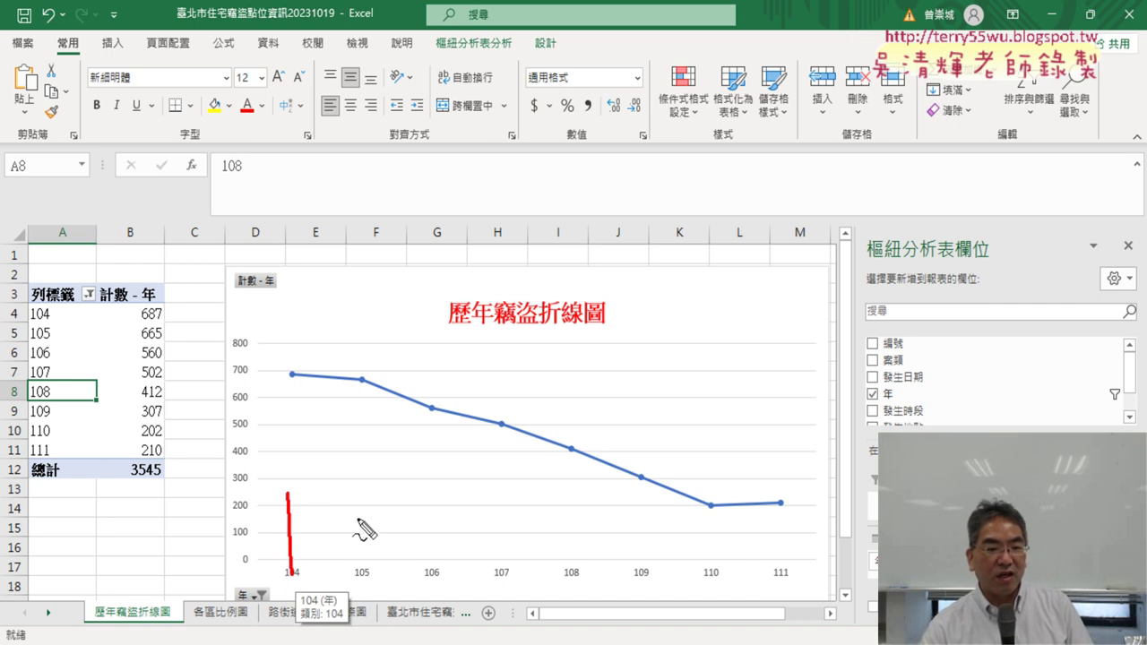
pyautogui.moveTo(362, 496); pyautogui.dragTo(361, 566)
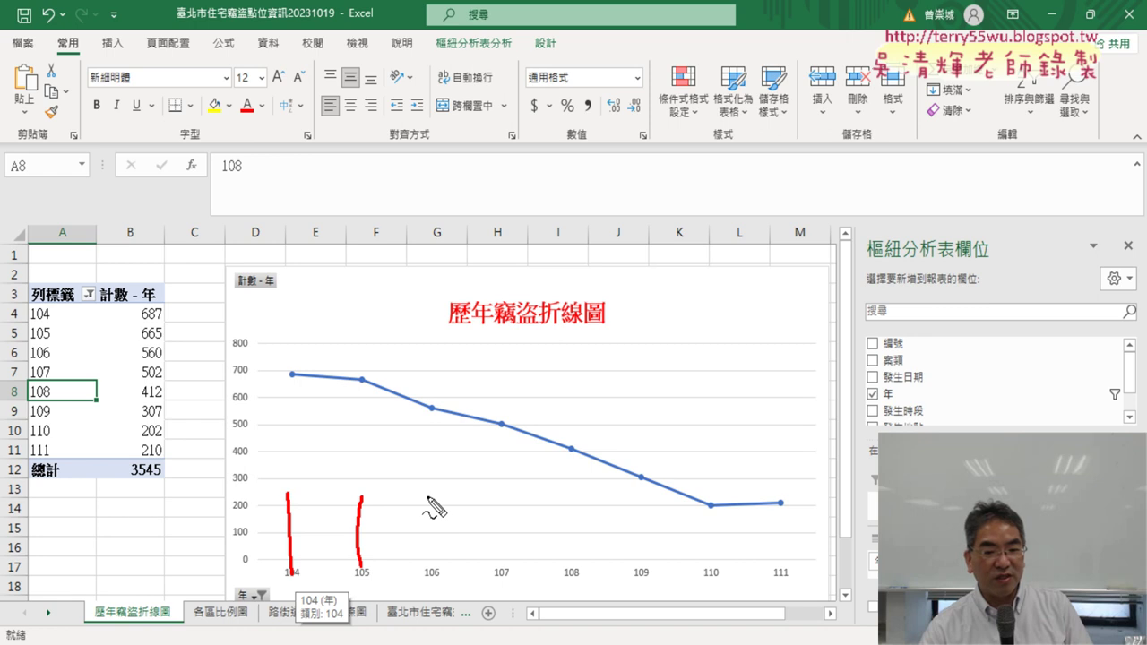
pyautogui.moveTo(427, 496); pyautogui.dragTo(429, 567)
pyautogui.moveTo(362, 380)
pyautogui.mouseDown()
pyautogui.moveTo(426, 413)
pyautogui.moveTo(414, 419)
pyautogui.mouseUp()
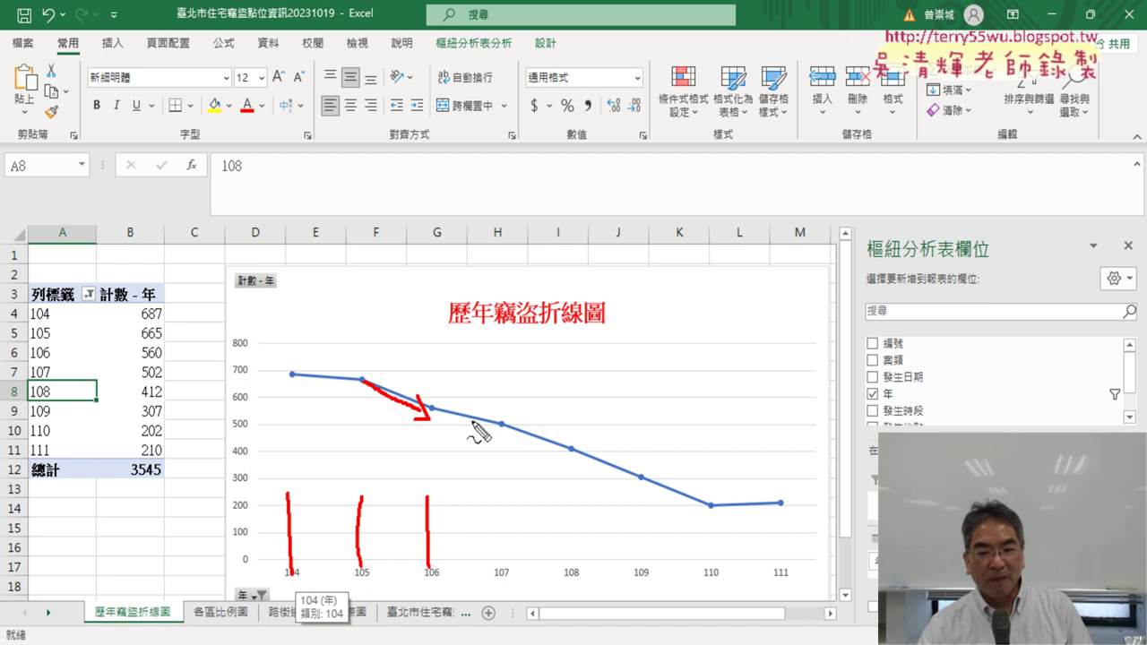
# Step: Mark the 110 and 111 data points and underline their year labels
pyautogui.moveTo(706, 489); pyautogui.dragTo(706, 535)
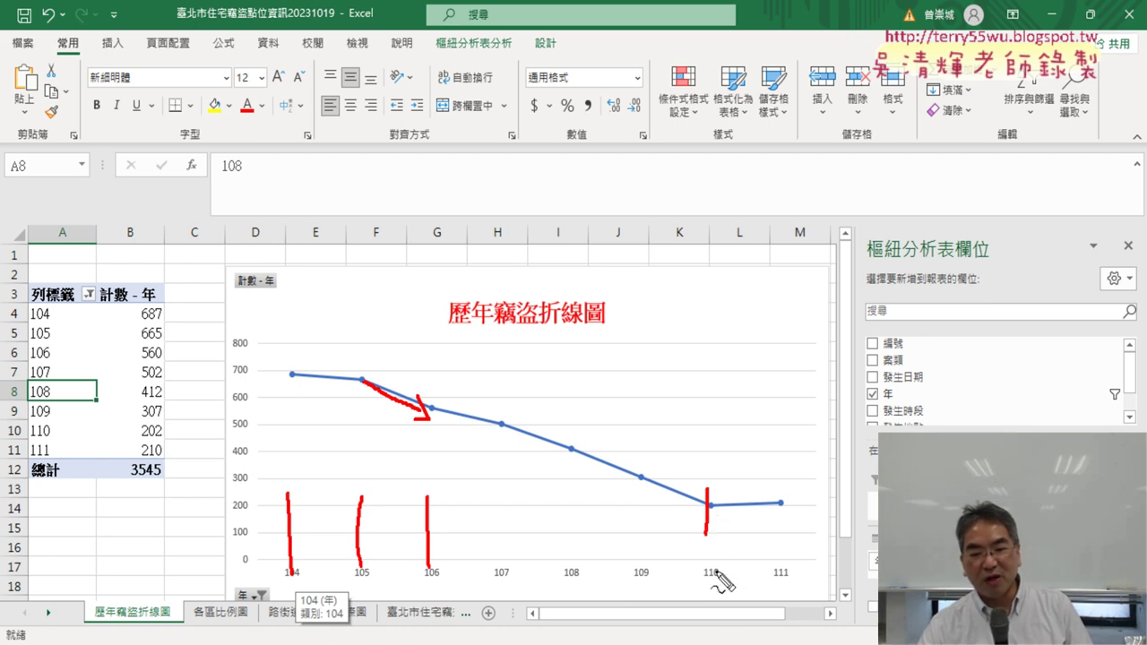
pyautogui.moveTo(705, 579); pyautogui.dragTo(785, 577)
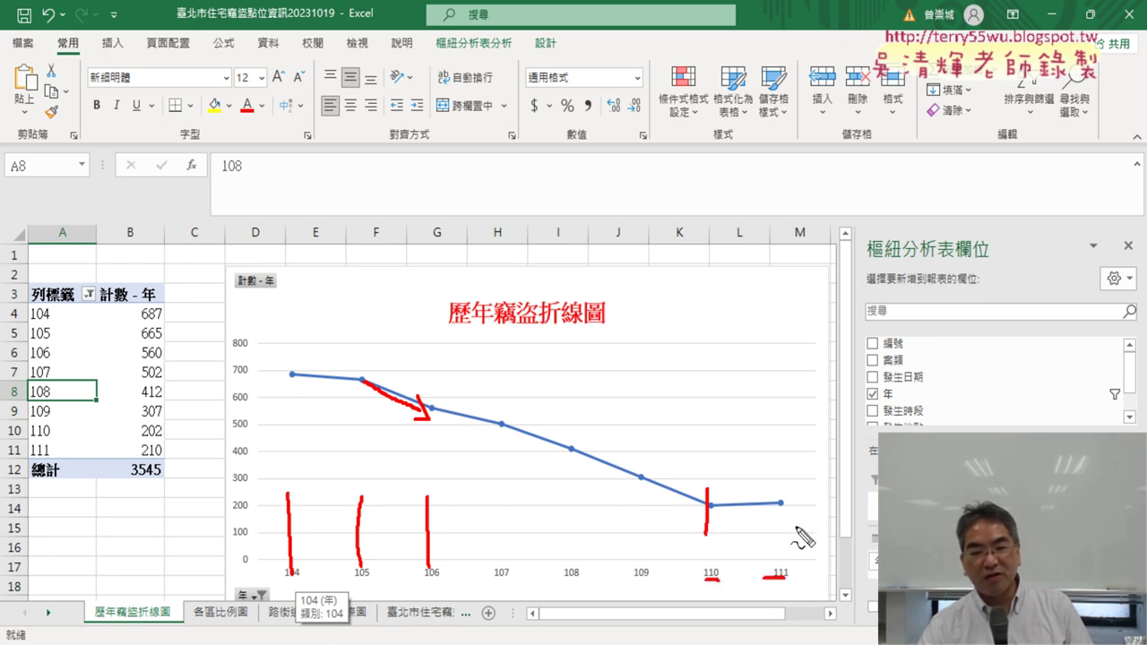
pyautogui.moveTo(782, 487); pyautogui.dragTo(781, 527)
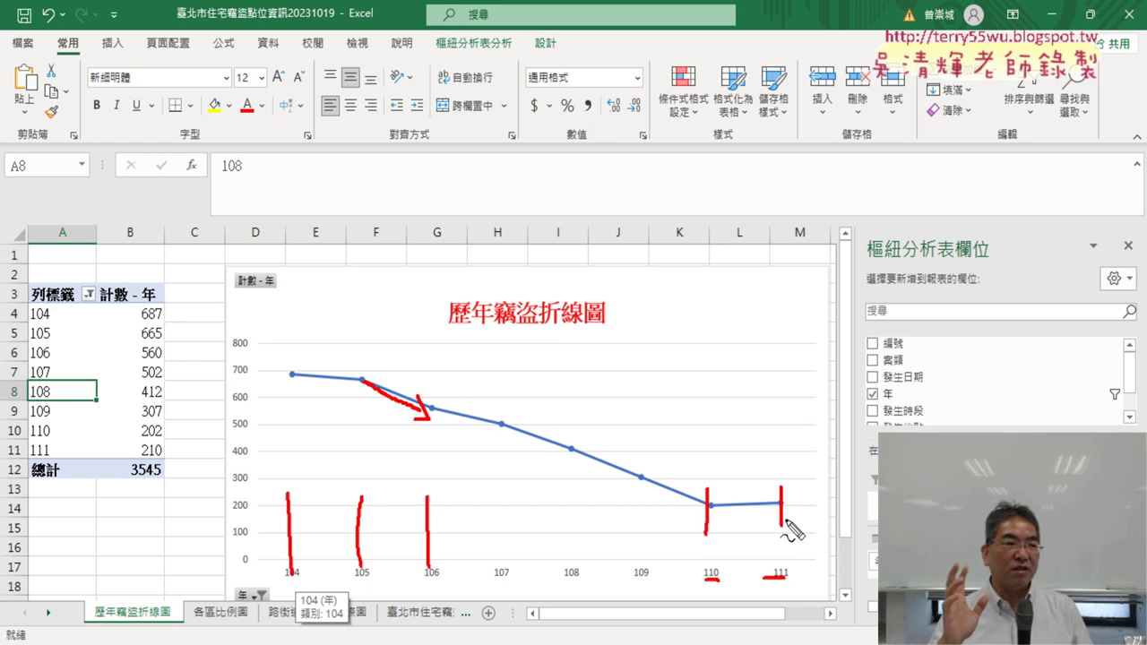
# Step: On the burglary data sheet, inspect the year, district and street formulas in D2, G2 and H2
pyautogui.press('Escape')
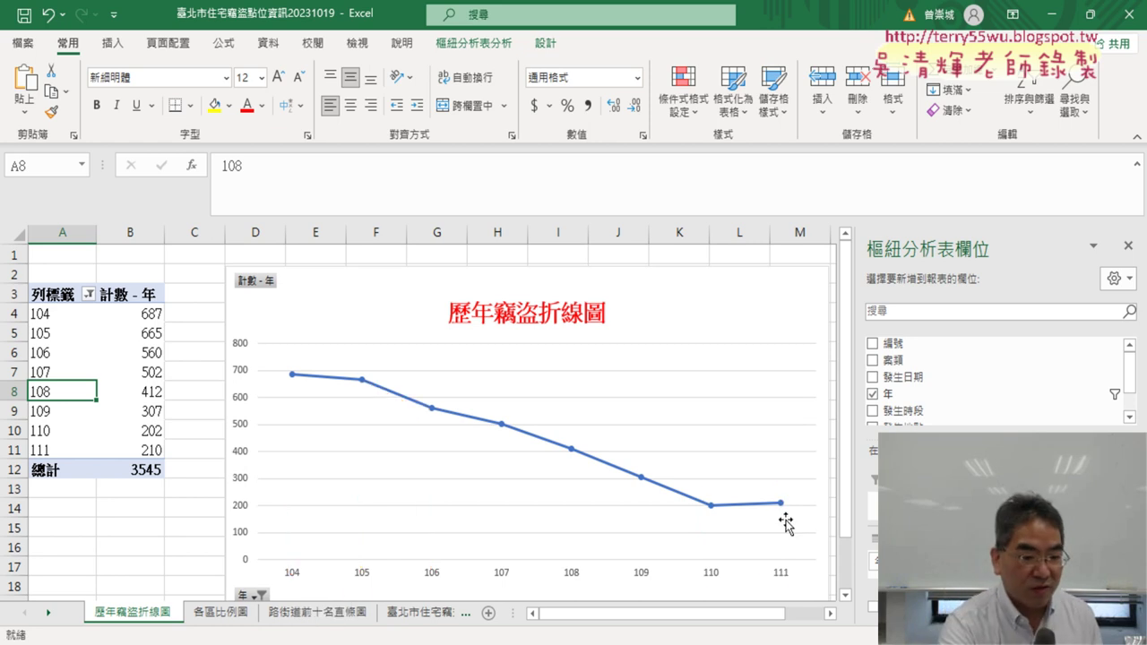
pyautogui.click(439, 613)
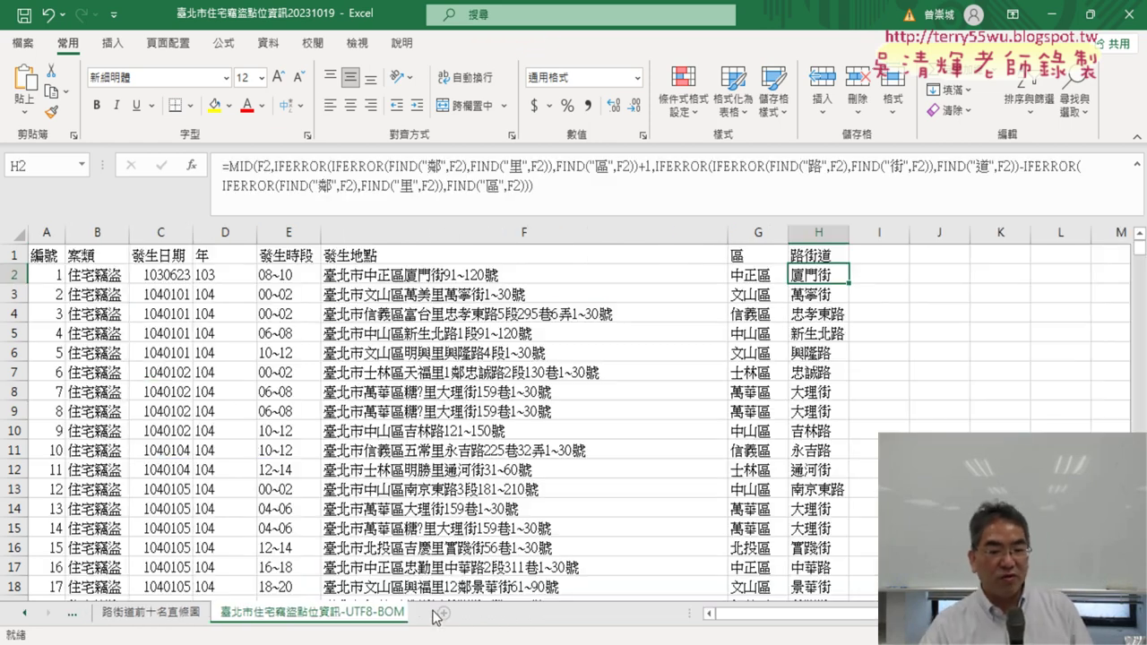
pyautogui.click(210, 255)
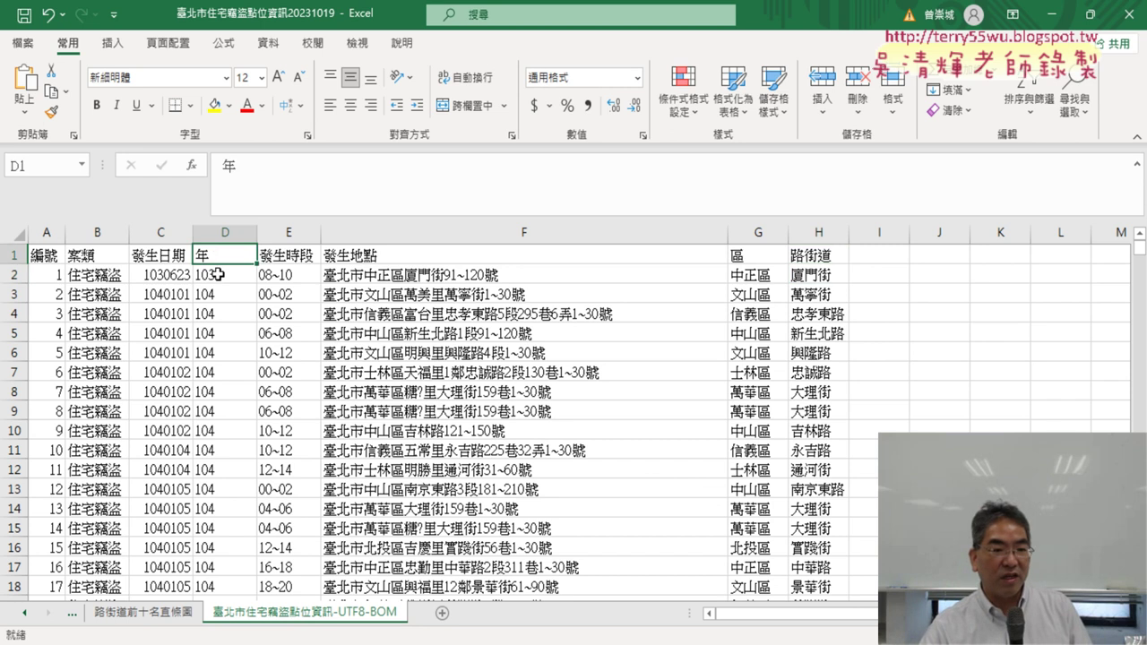
pyautogui.press('Down')
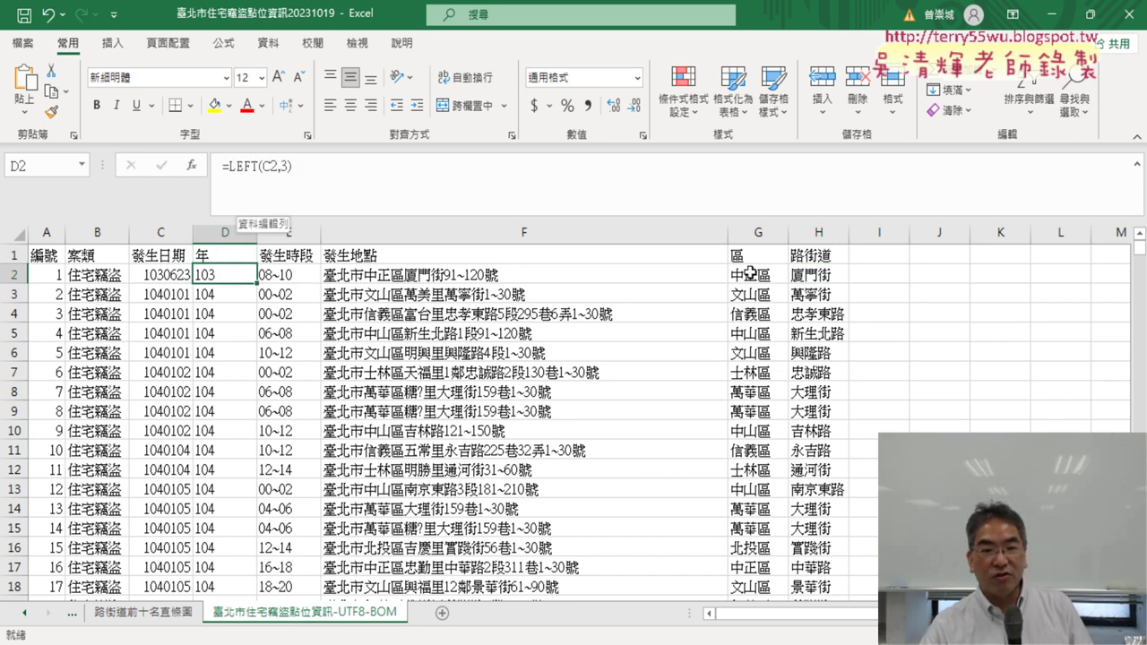
pyautogui.click(751, 272)
pyautogui.press('Right')
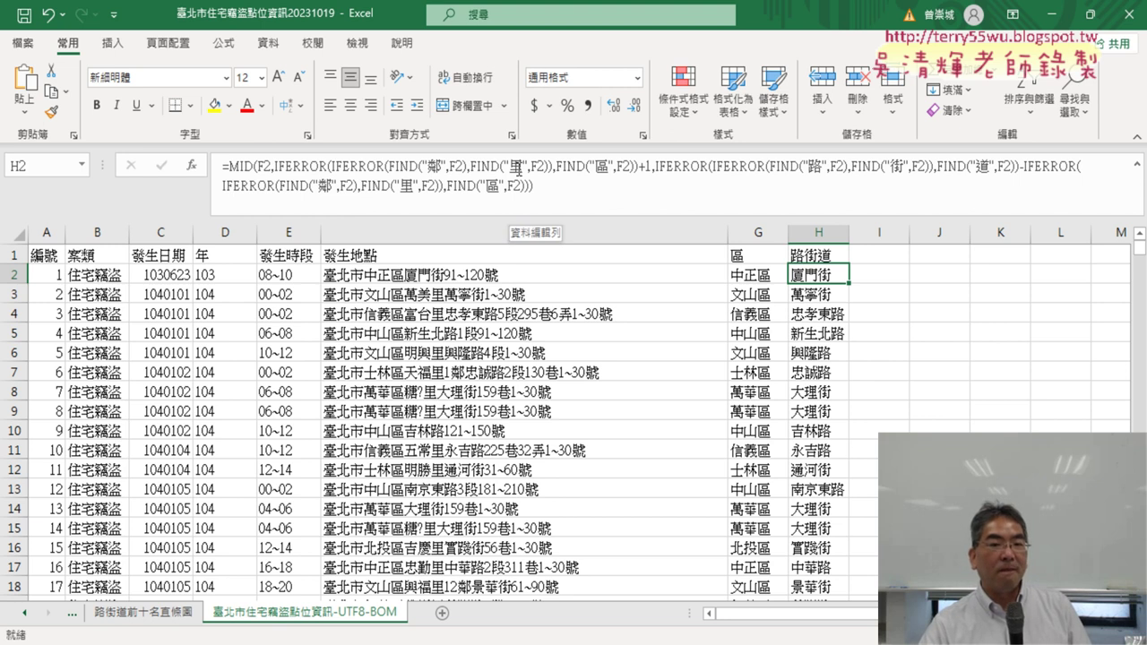
pyautogui.click(770, 279)
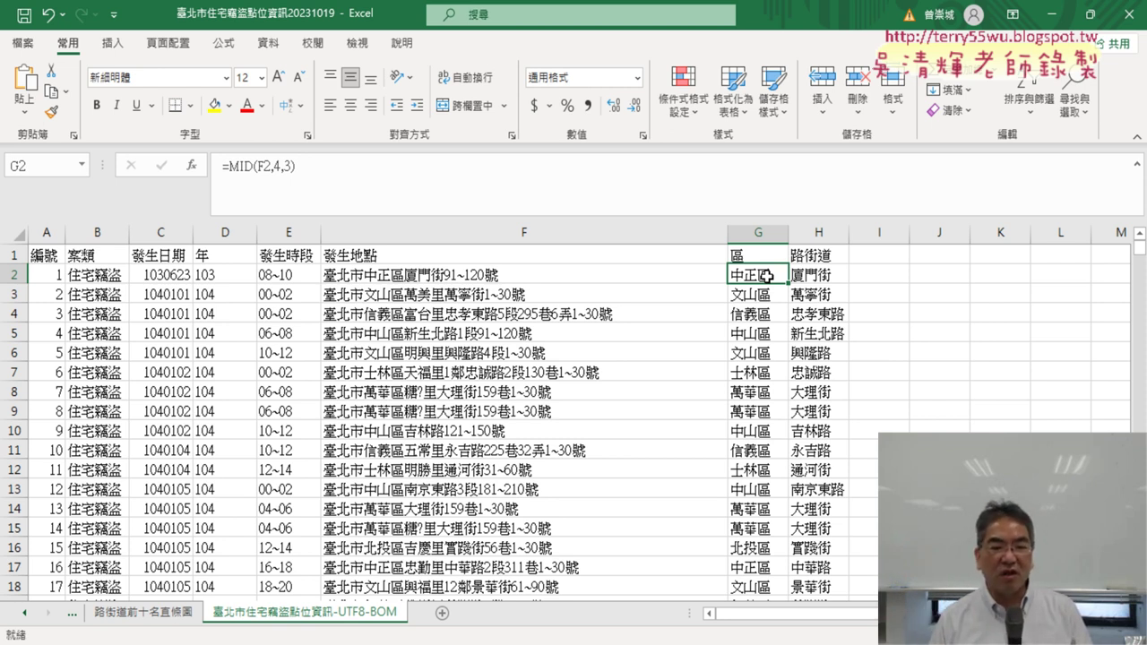
pyautogui.click(29, 615)
# Step: Return to the 歷年竊盜折線圖 pivot table and circle its 年 field with the pen
pyautogui.click(30, 615)
pyautogui.click(139, 622)
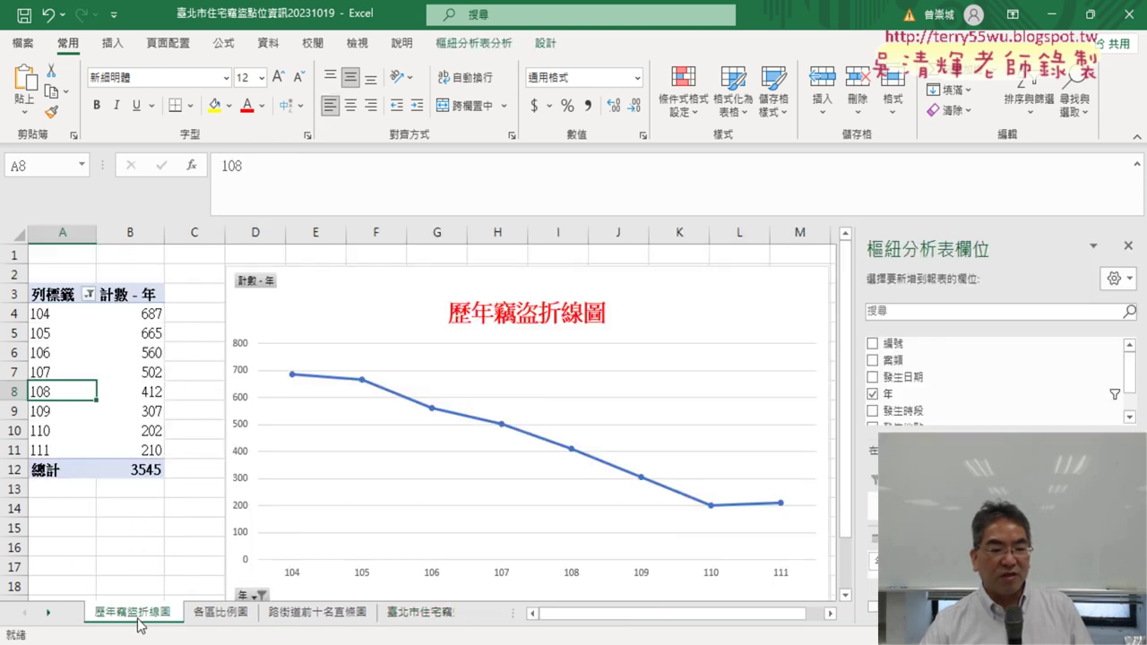
pyautogui.click(55, 312)
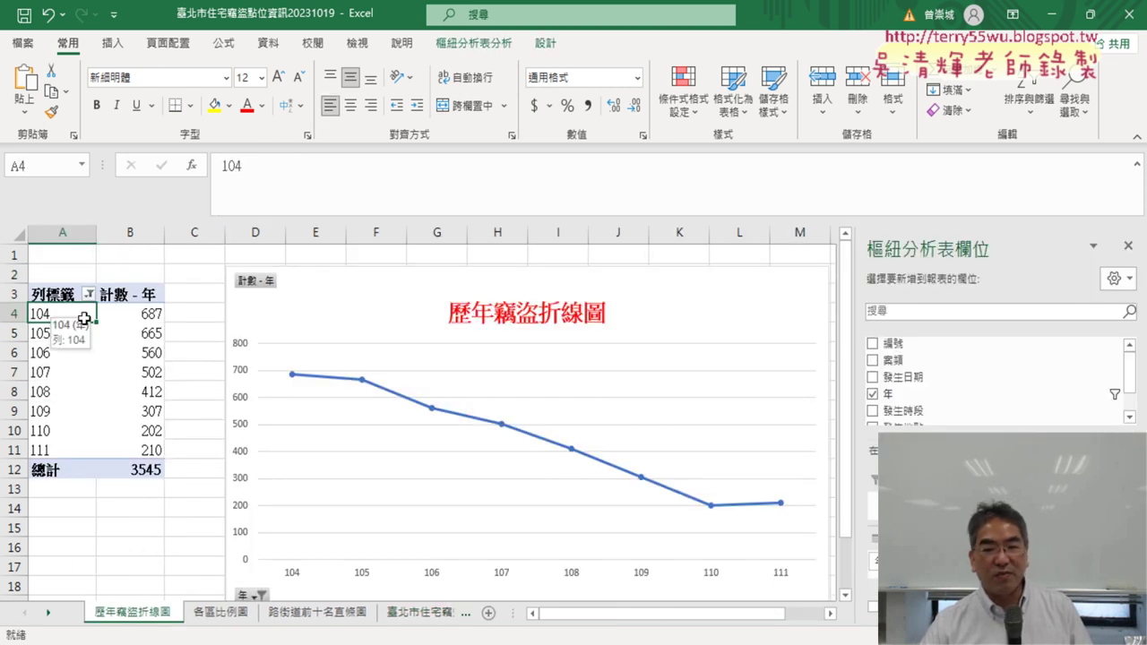
pyautogui.scroll(-2, 944, 363)
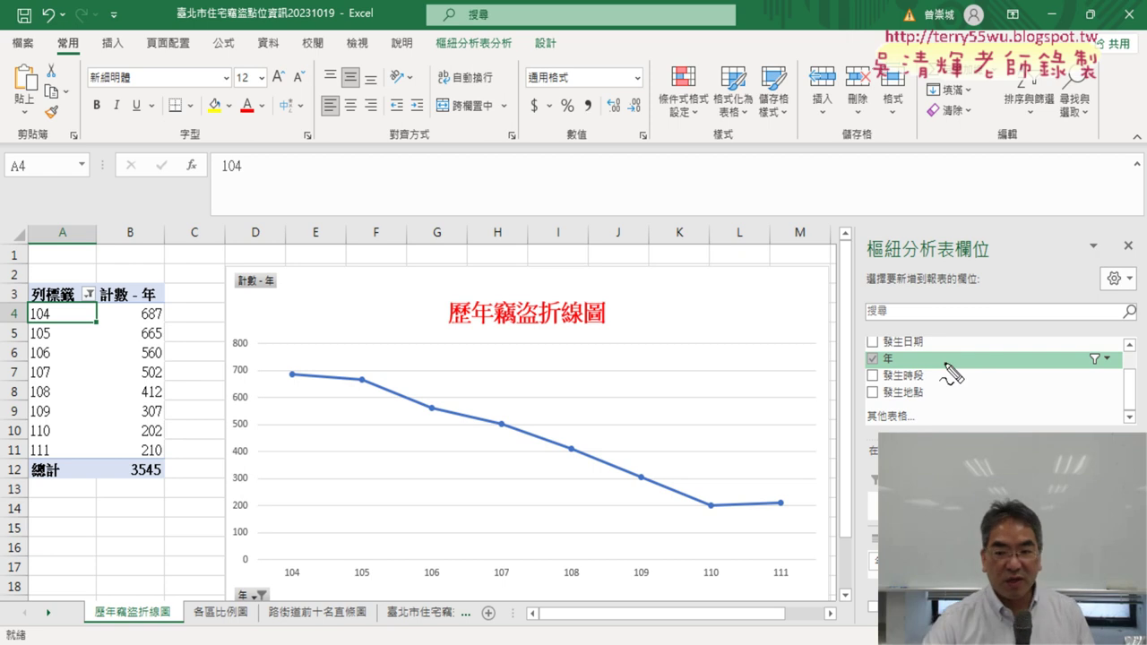
pyautogui.moveTo(914, 377); pyautogui.dragTo(901, 423)
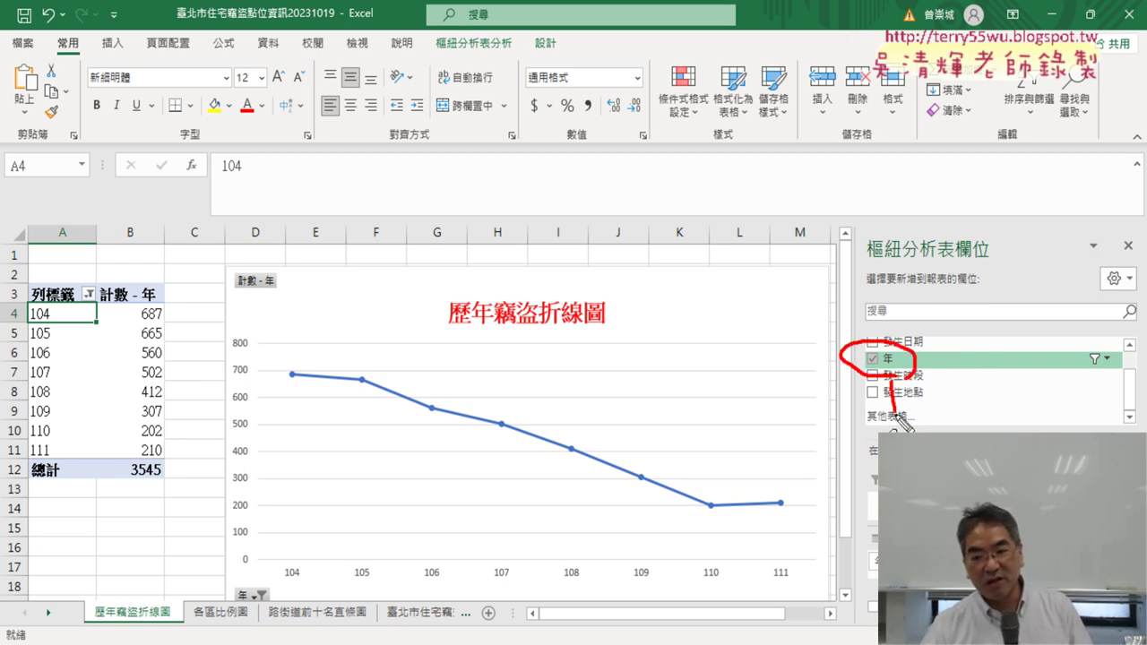
pyautogui.moveTo(914, 375); pyautogui.dragTo(985, 432)
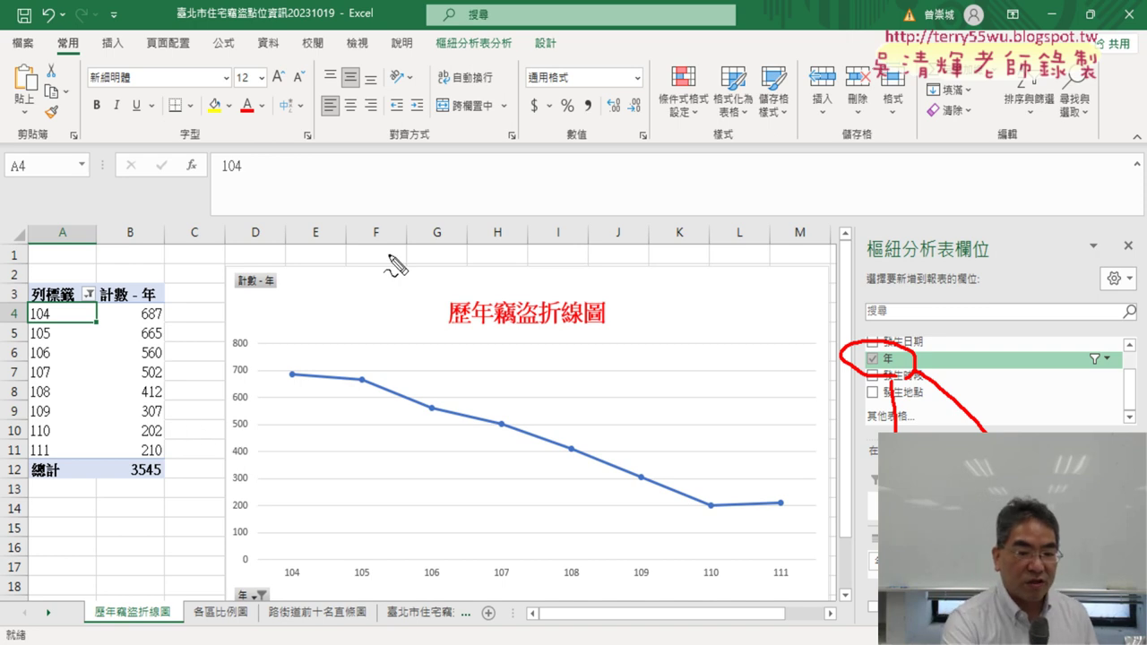
pyautogui.press('Escape')
# Step: Show the PivotTable Analyze tools and narrow the PivotTable Fields pane
pyautogui.click(473, 42)
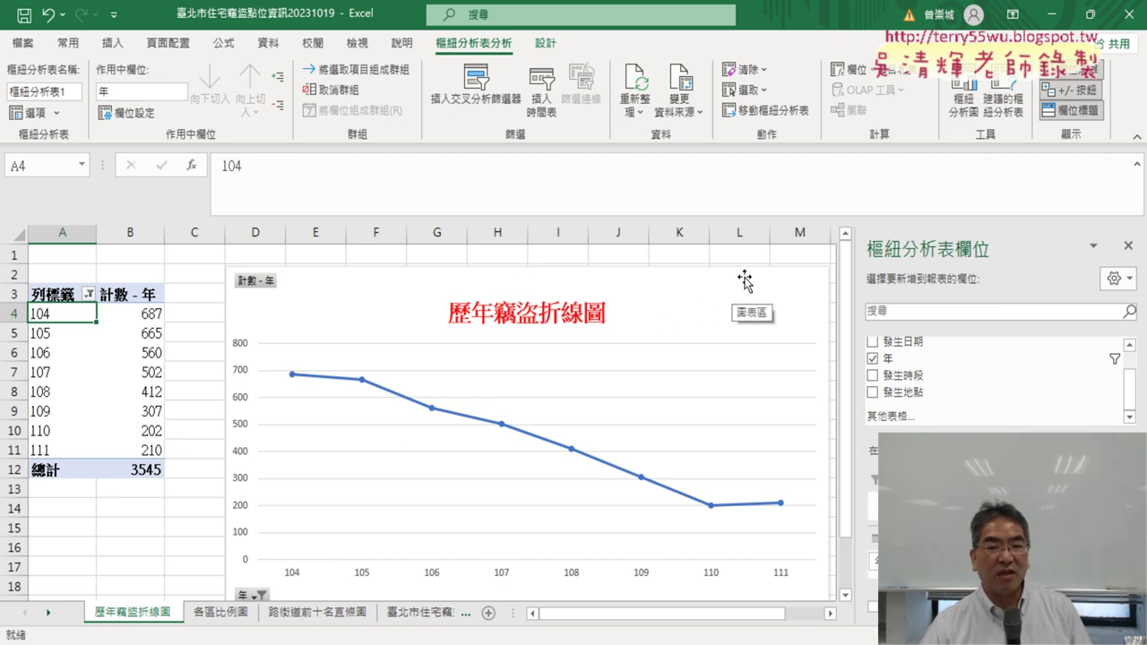
pyautogui.moveTo(857, 281); pyautogui.dragTo(905, 281)
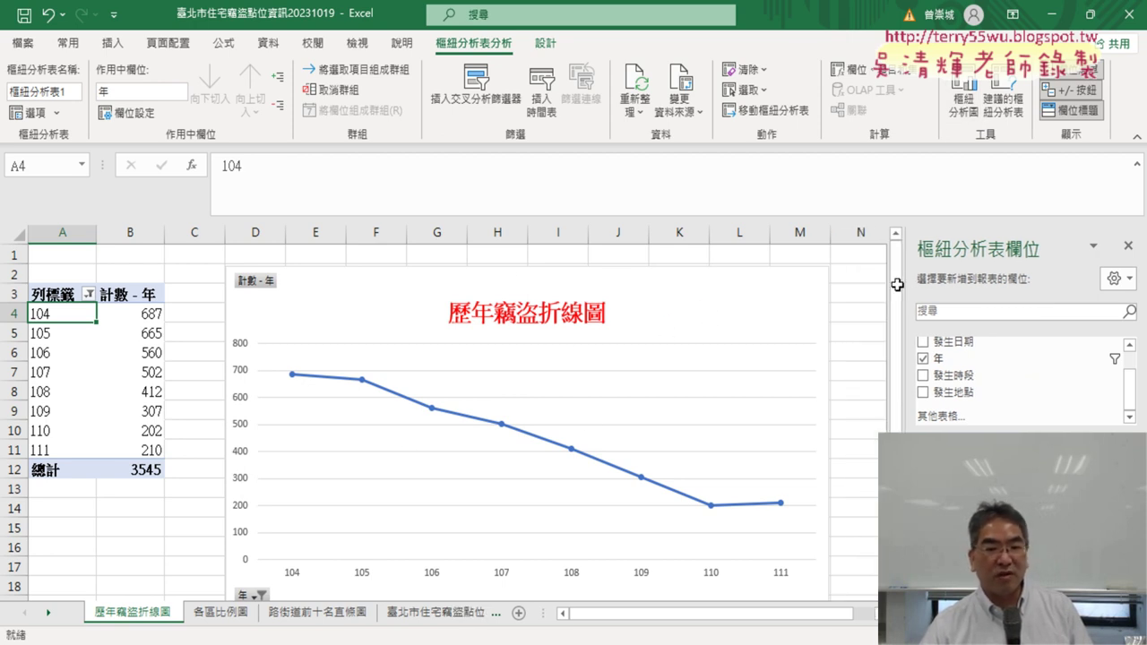
pyautogui.moveTo(161, 356)
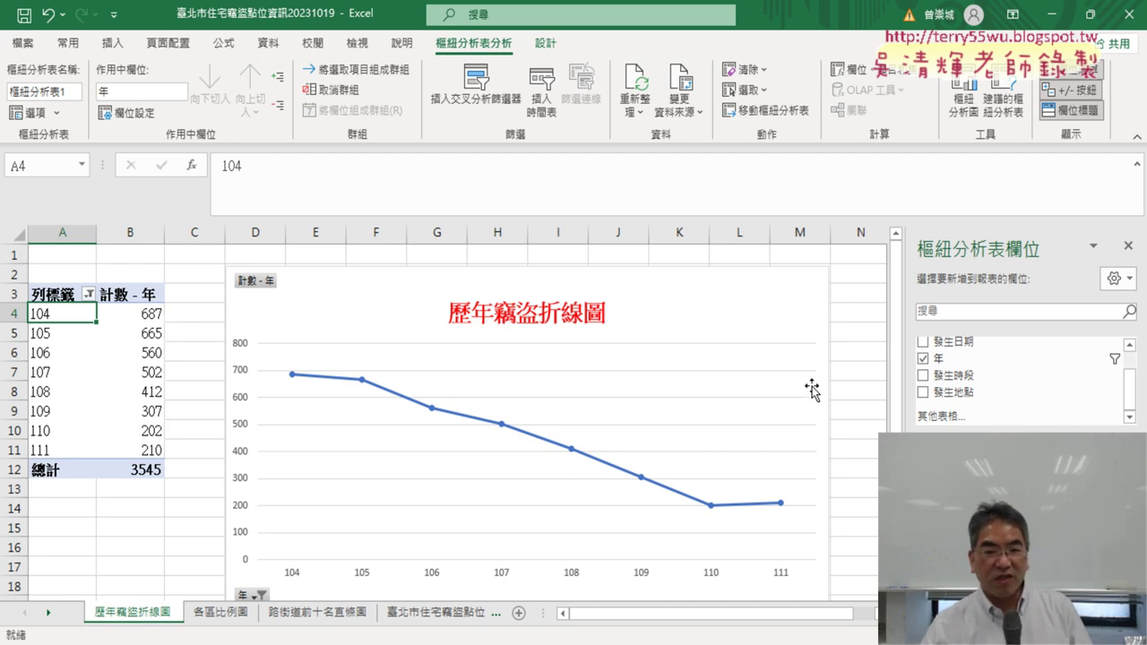
# Step: Select empty cell N7, then launch 剪取工具 (Snipping Tool) from Start menu's Windows Accessories
pyautogui.click(858, 374)
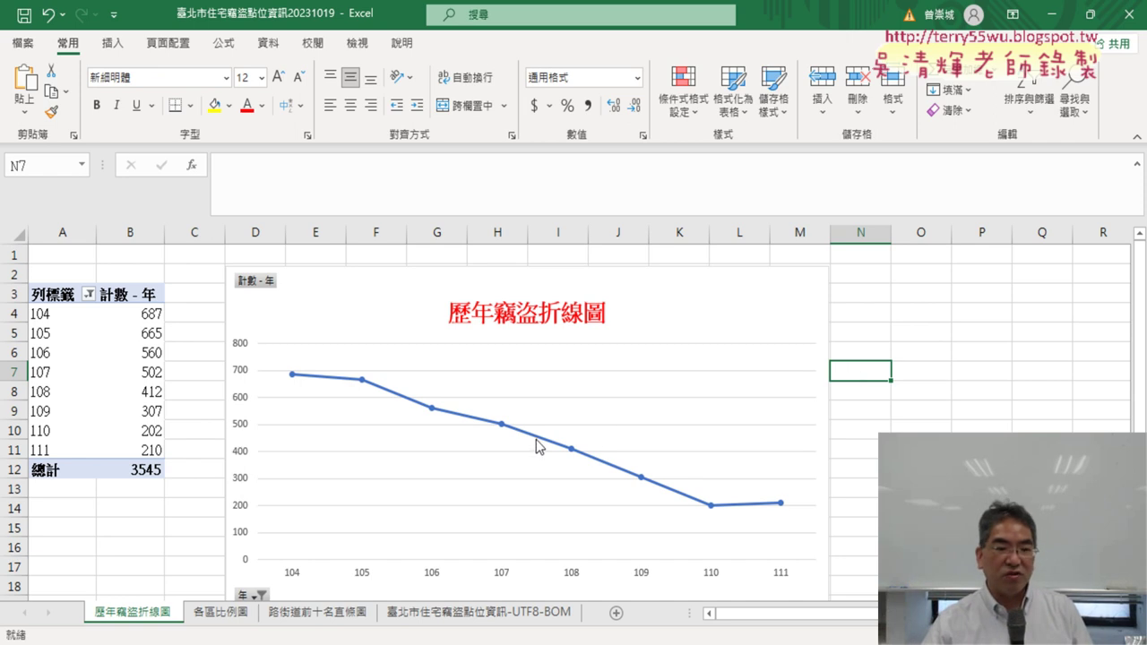
pyautogui.moveTo(534, 444)
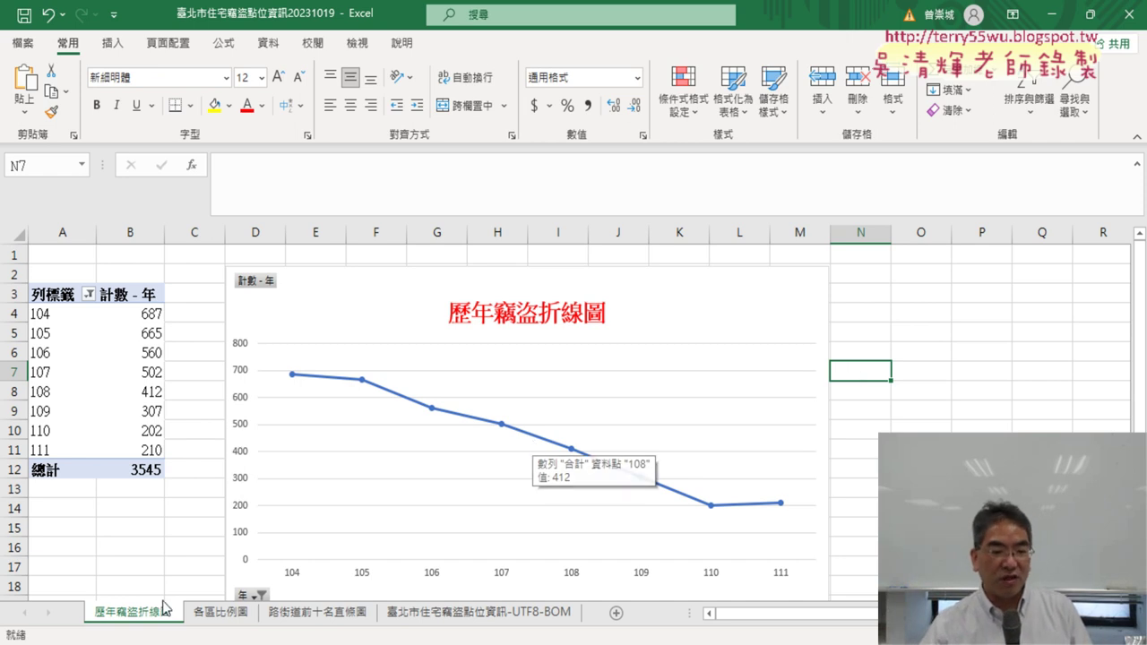
pyautogui.click(18, 640)
pyautogui.scroll(-3, 124, 556)
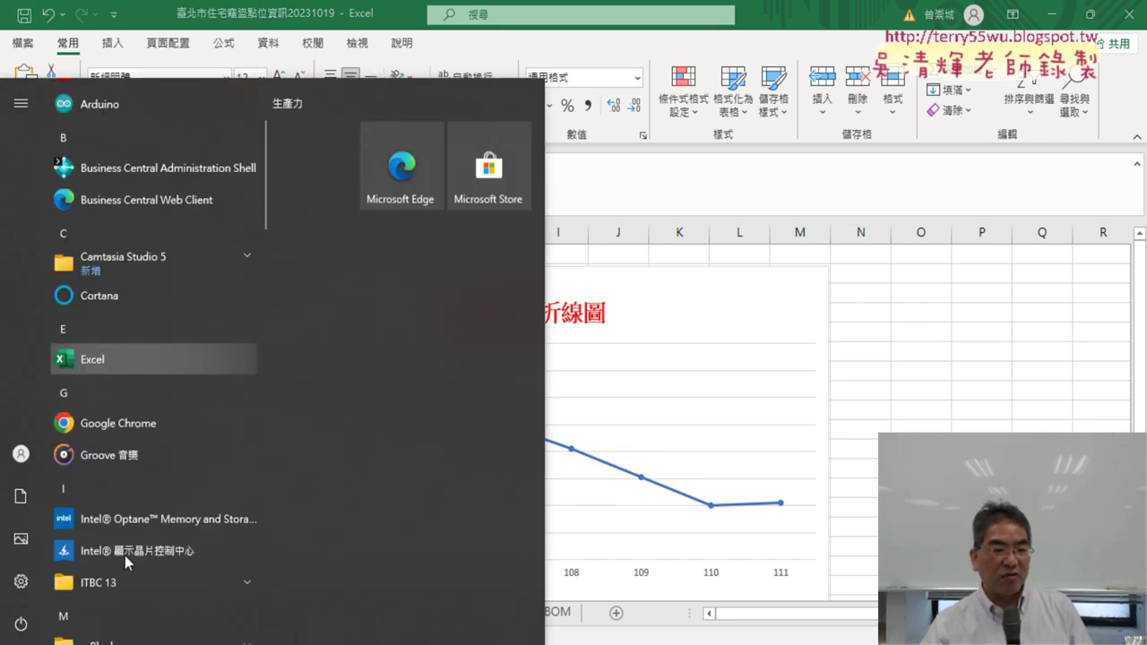
pyautogui.scroll(-5, 125, 556)
pyautogui.scroll(-2, 125, 556)
pyautogui.scroll(-2, 125, 555)
pyautogui.scroll(-5, 125, 555)
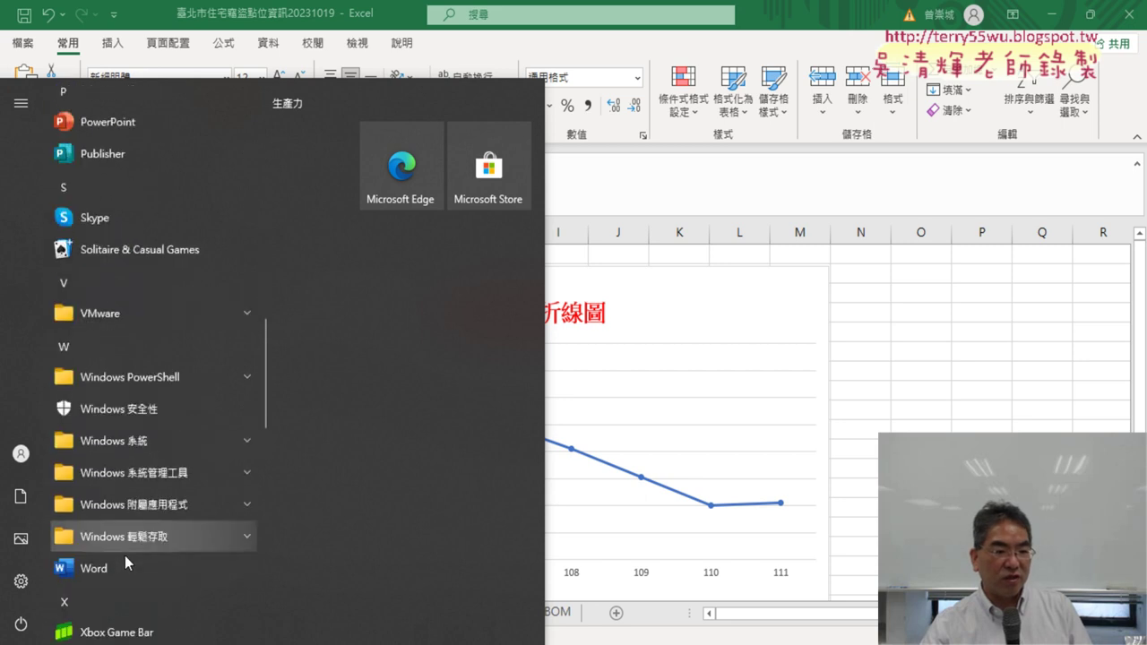
pyautogui.scroll(-2, 124, 555)
pyautogui.click(148, 423)
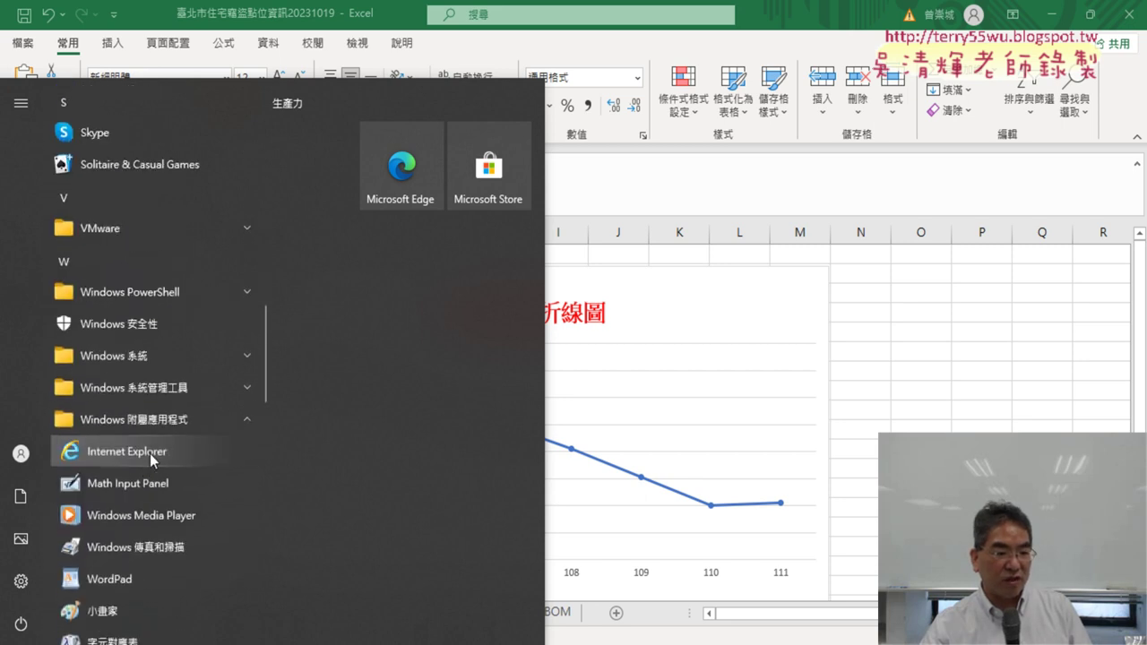
pyautogui.scroll(-3, 153, 452)
pyautogui.scroll(-1, 156, 452)
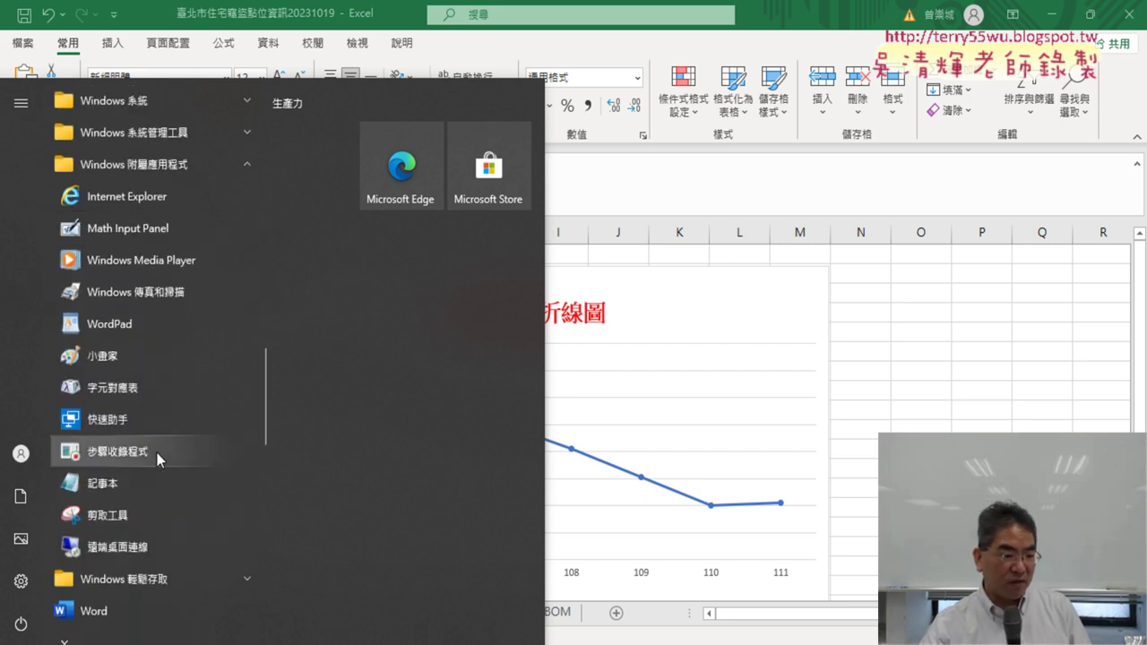
pyautogui.scroll(-3, 157, 452)
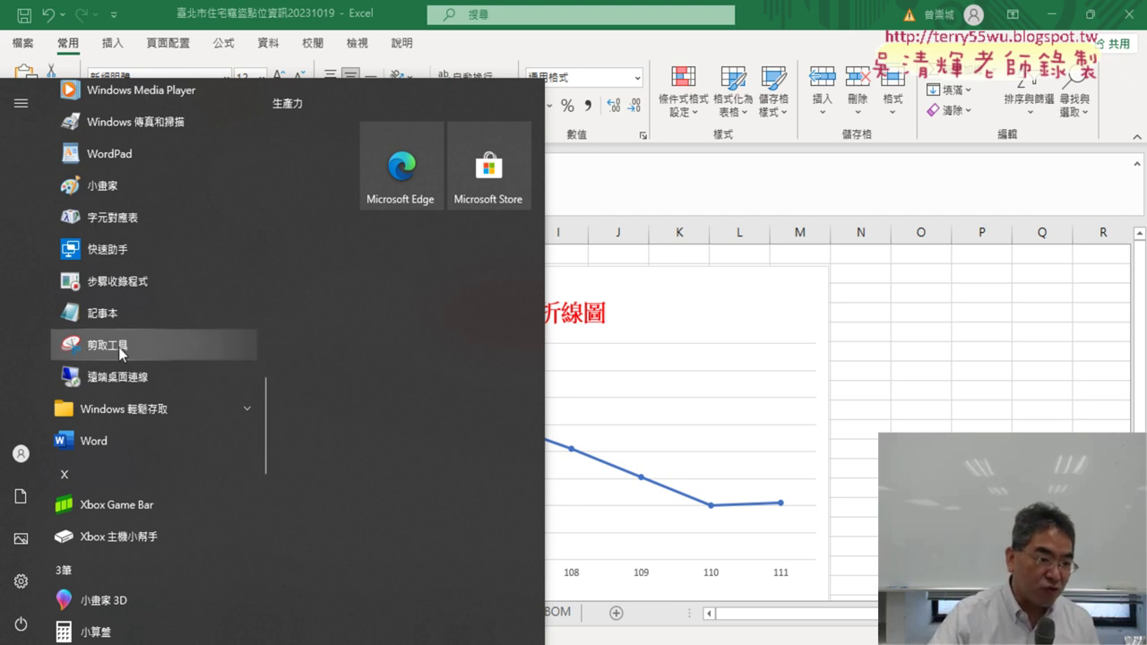
pyautogui.click(123, 350)
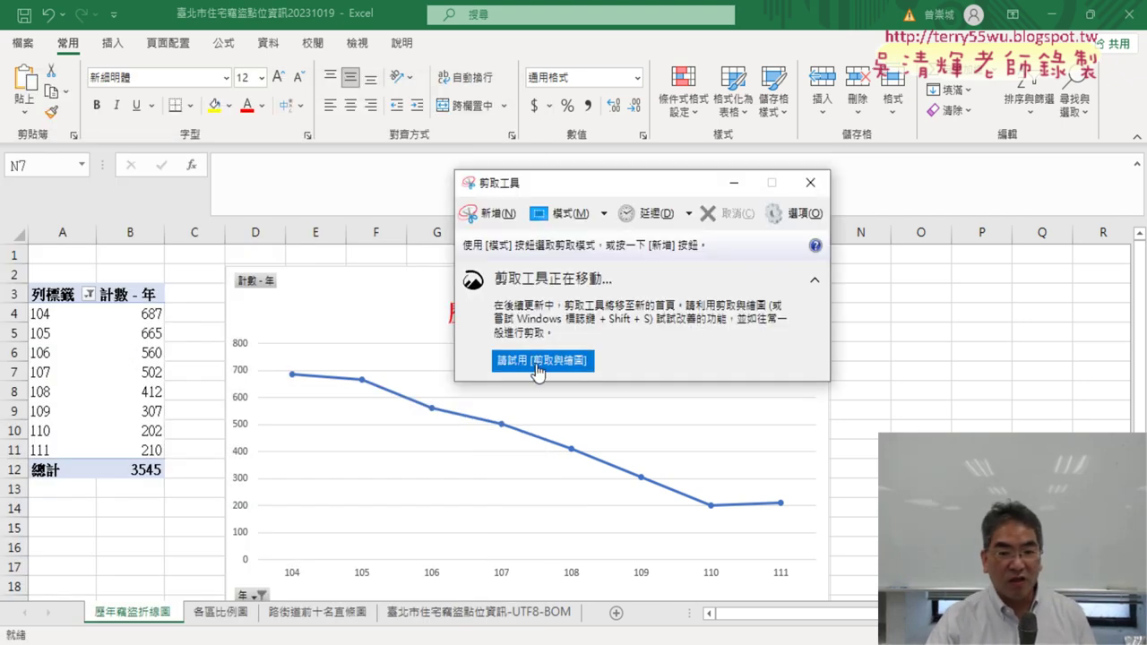
# Step: Snip the 歷年竊盜折線圖 line chart, then minimize Snipping Tool to reveal the Excel sheet
pyautogui.click(491, 213)
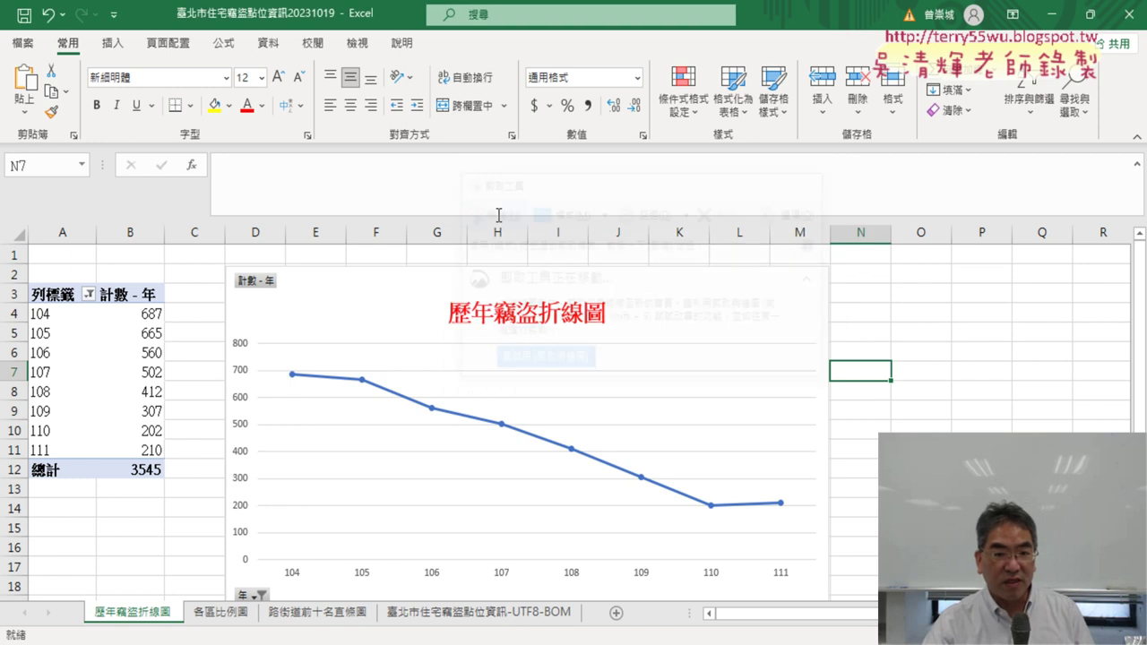
pyautogui.moveTo(214, 258); pyautogui.dragTo(838, 610)
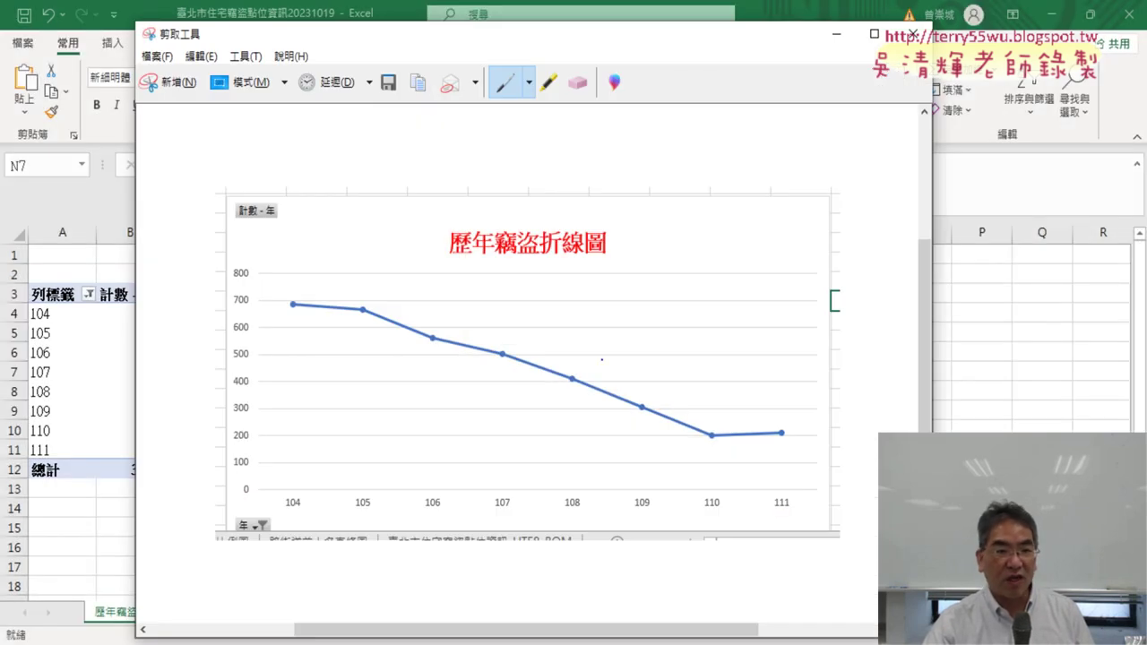
pyautogui.click(201, 57)
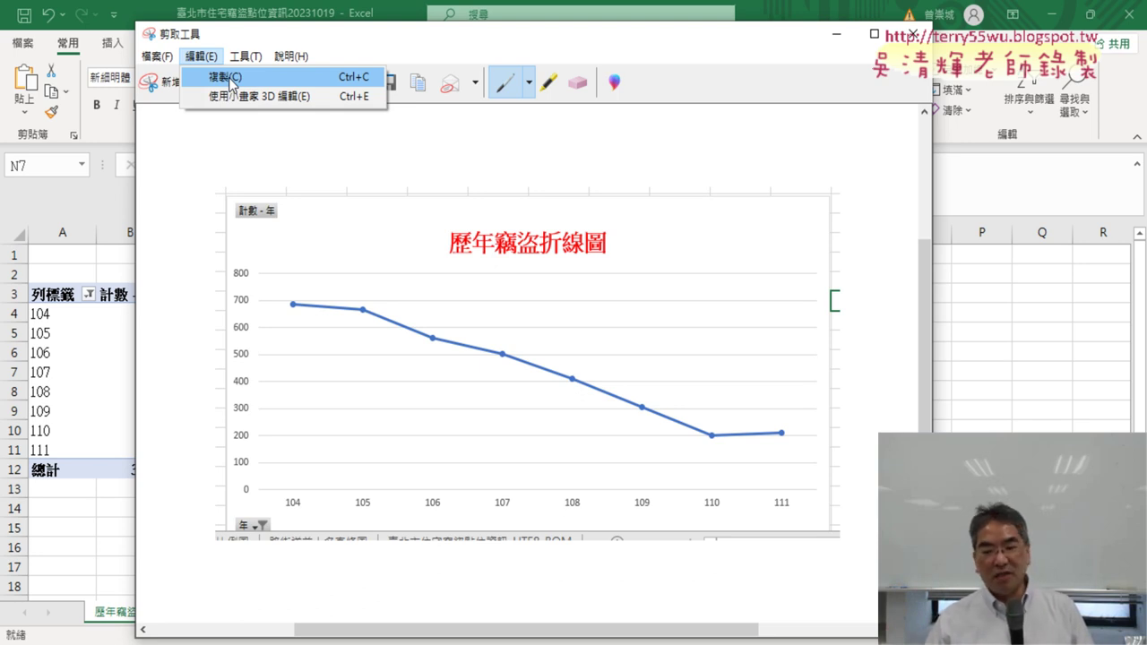
pyautogui.click(835, 36)
pyautogui.click(835, 35)
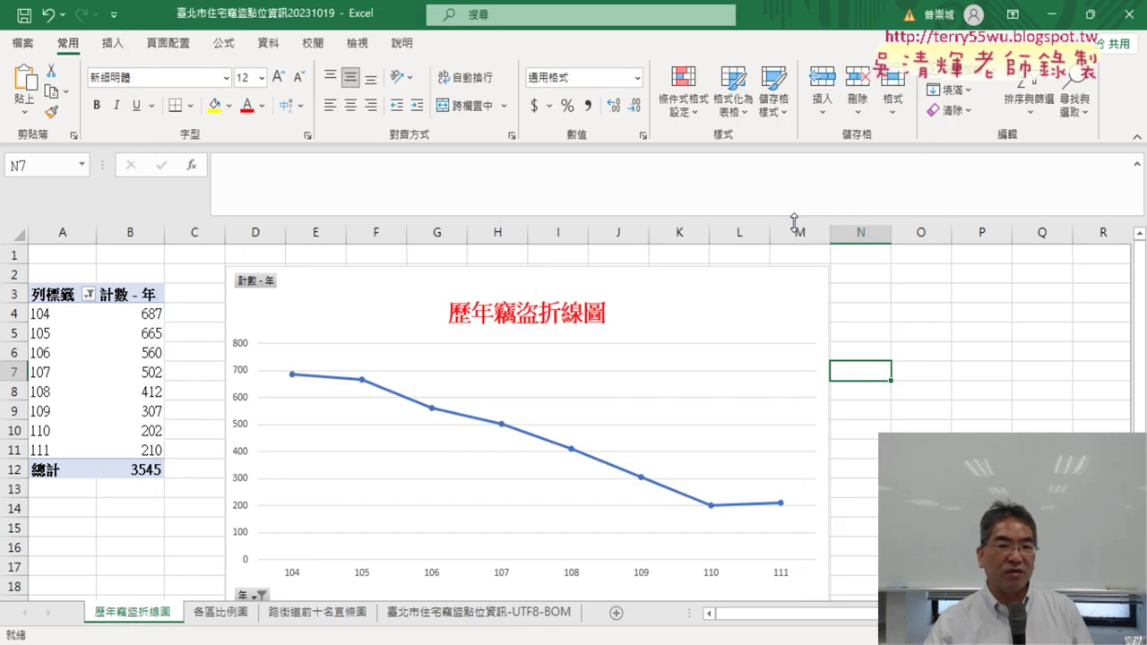
# Step: Select P7, collapse the expanded formula bar, and switch to the YZU course portal in Chrome
pyautogui.click(983, 380)
pyautogui.click(1137, 164)
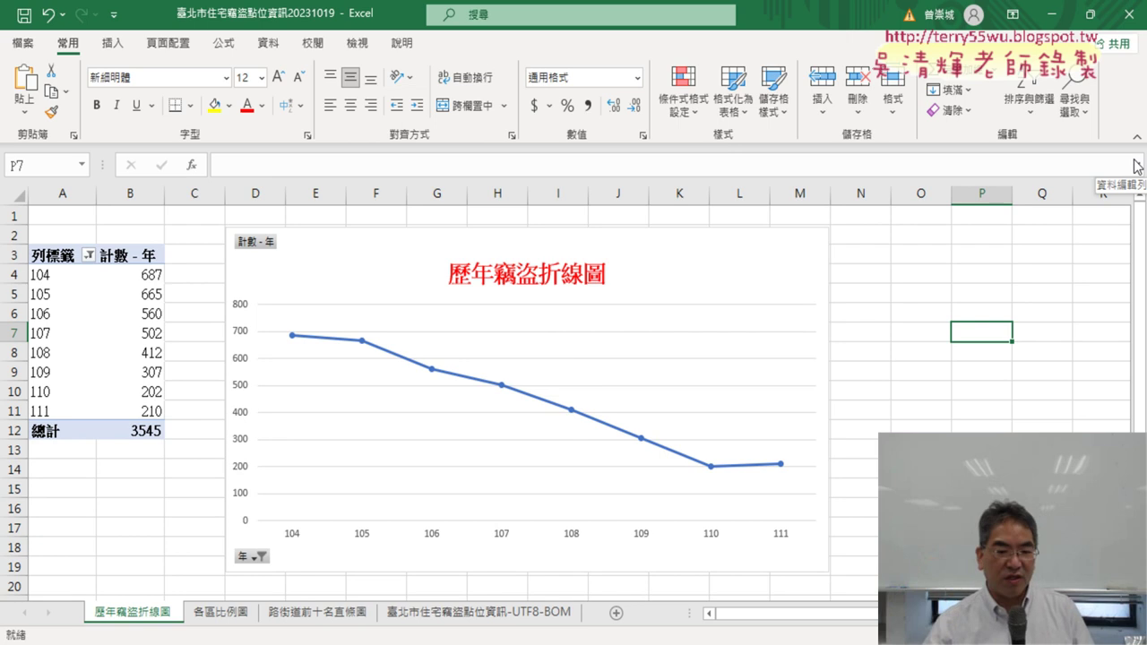
pyautogui.hotkey('alt', 'Tab')
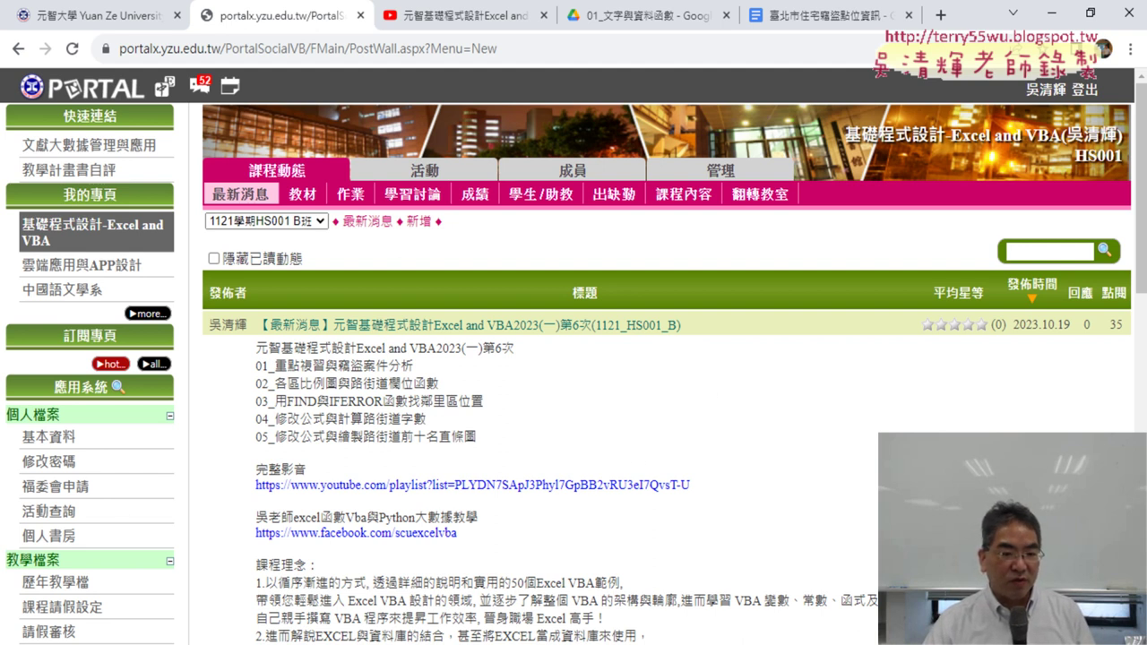
# Step: Review the 期中專題 midterm homework (due 2023/11/9) in the 作業 list, then open a new Google tab
pyautogui.moveTo(226, 644)
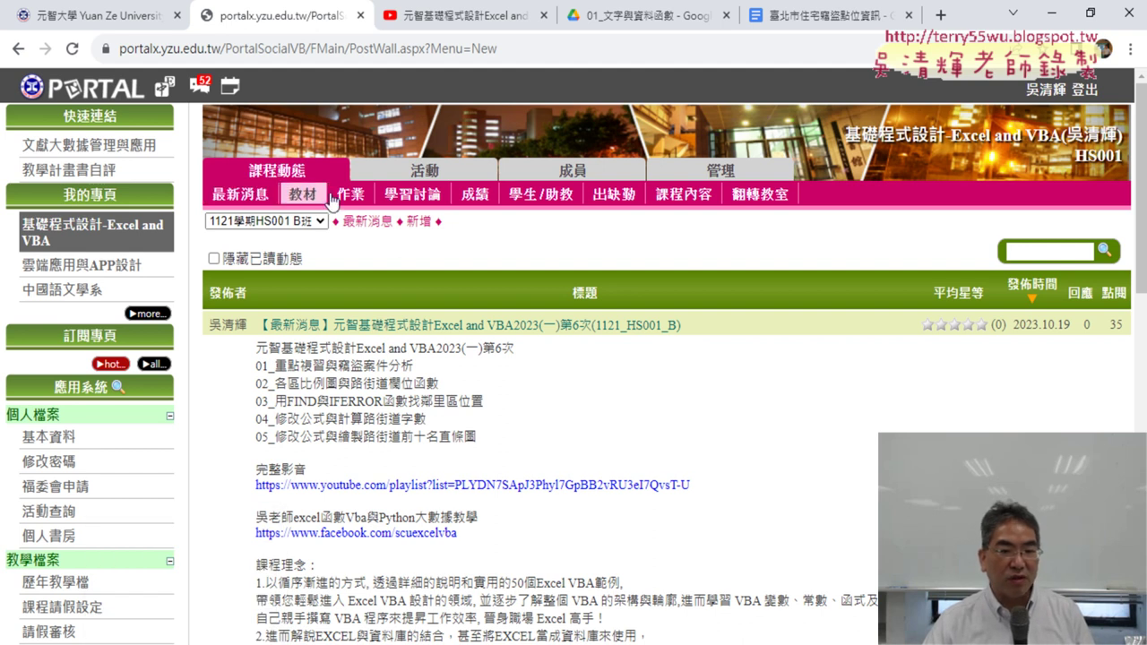
pyautogui.click(363, 197)
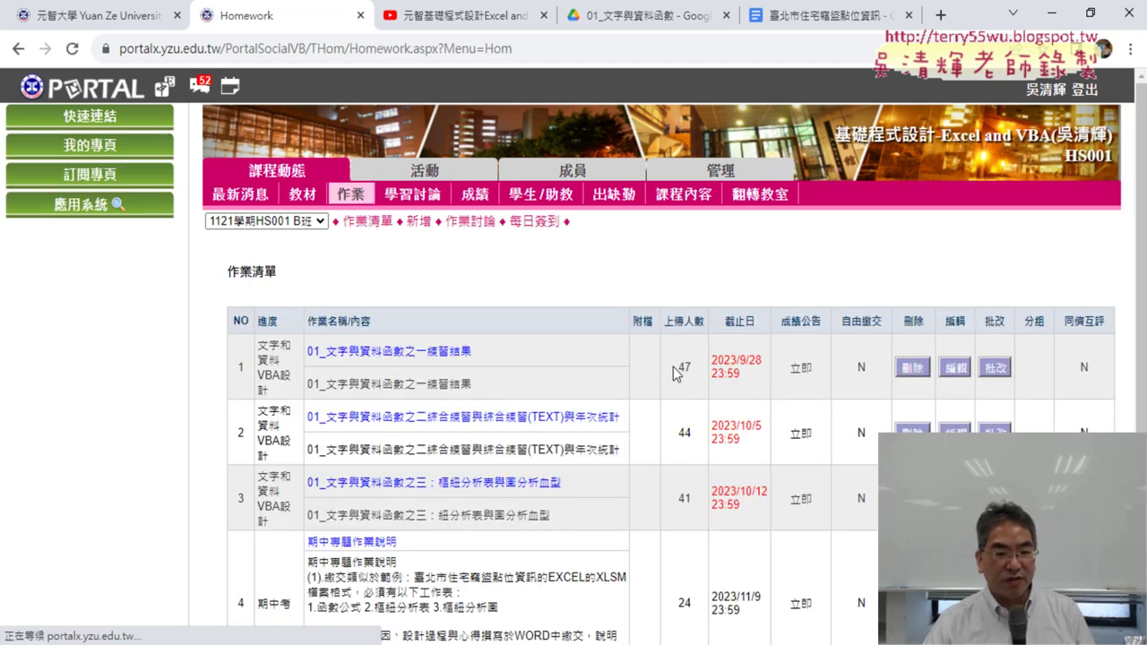
pyautogui.scroll(-3, 309, 359)
pyautogui.moveTo(309, 359); pyautogui.dragTo(539, 480)
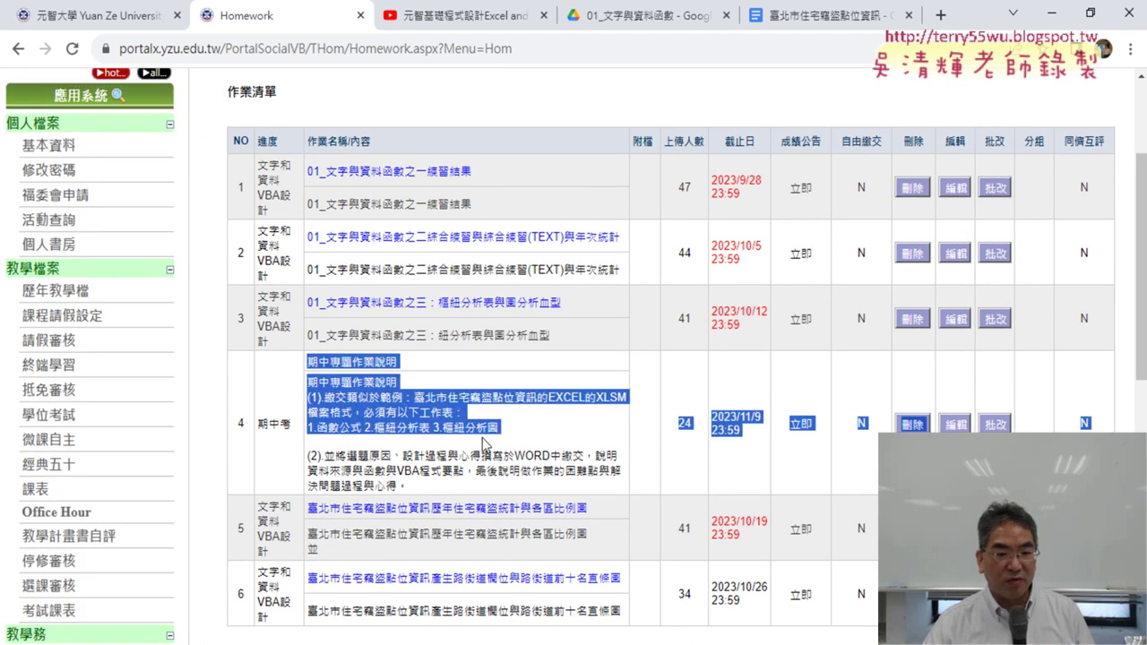
pyautogui.click(693, 451)
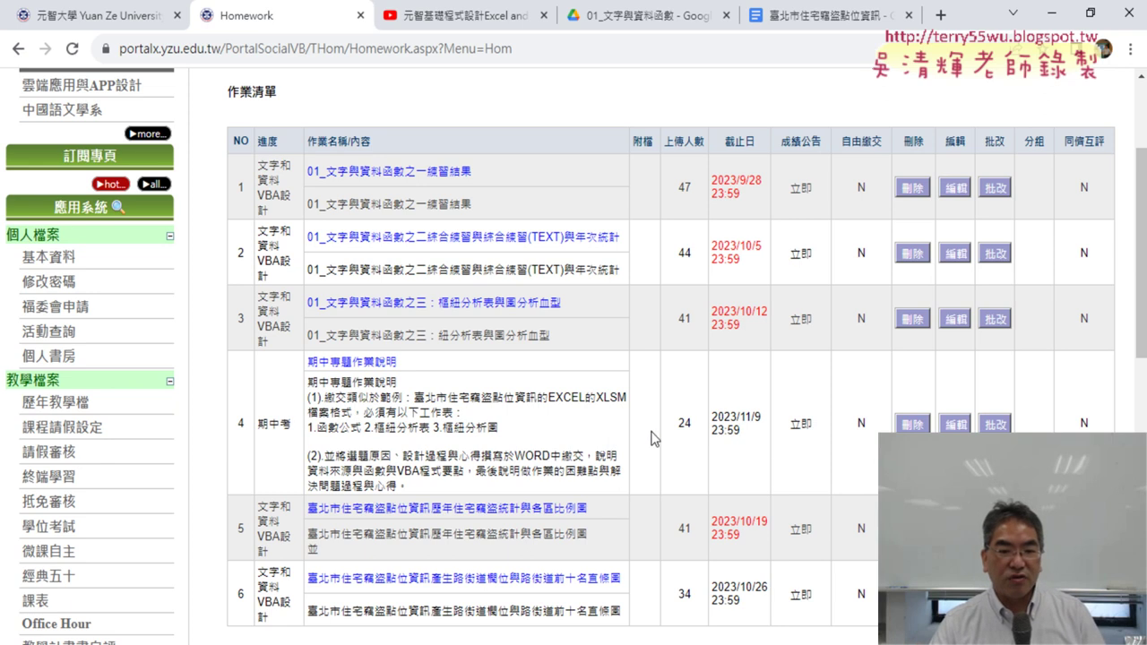
pyautogui.click(940, 17)
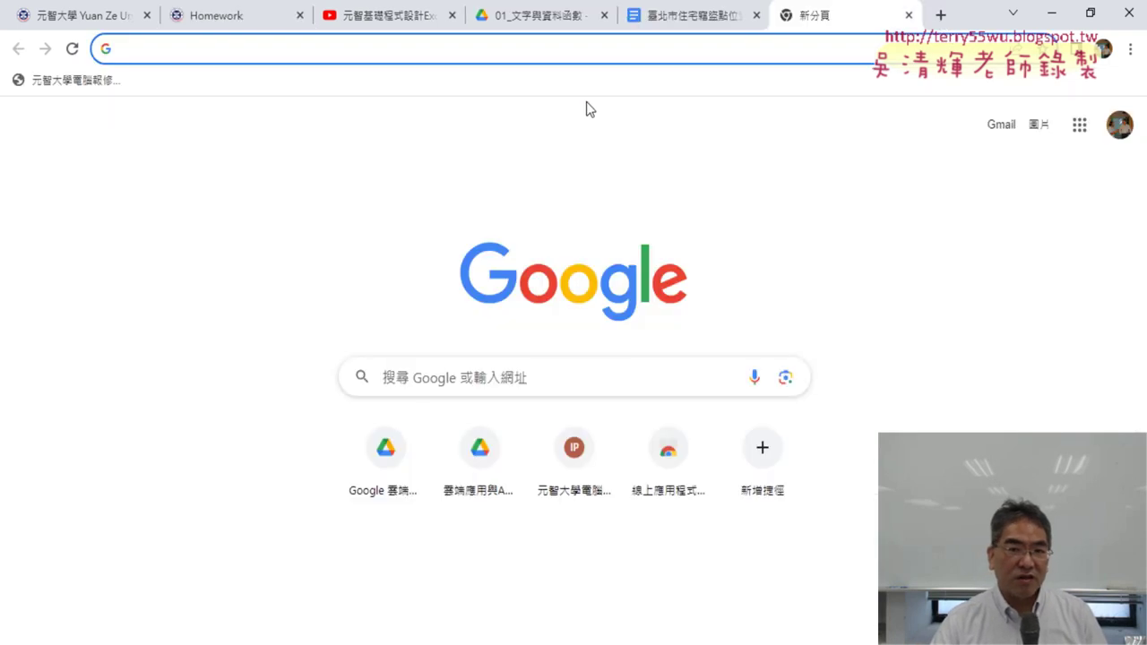
# Step: Search 開放資料 from the address-bar history and open the data.gov.tw home page
pyautogui.click(565, 52)
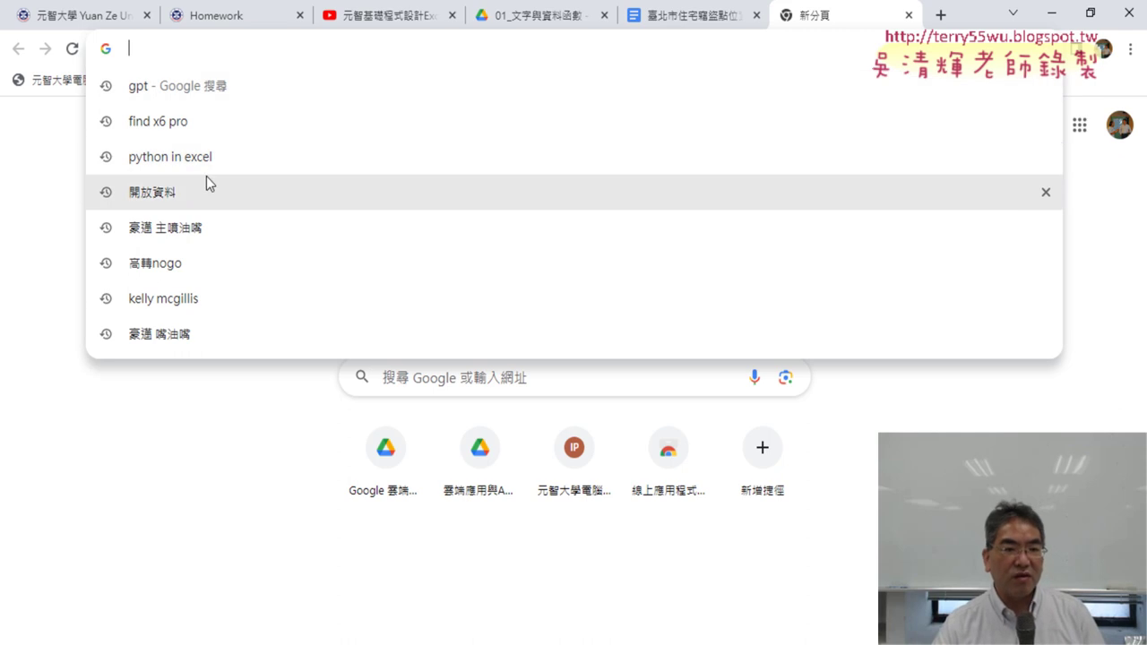
pyautogui.click(202, 192)
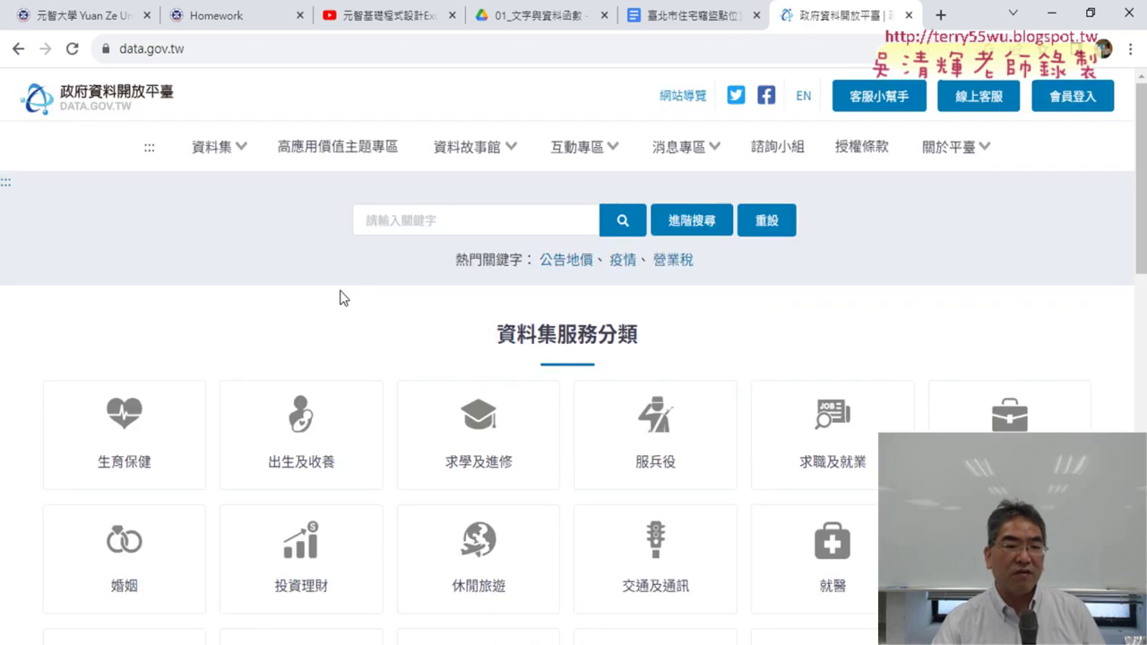
# Step: Open the full dataset list through 資料集 > 全部資料集瀏覽
pyautogui.click(391, 229)
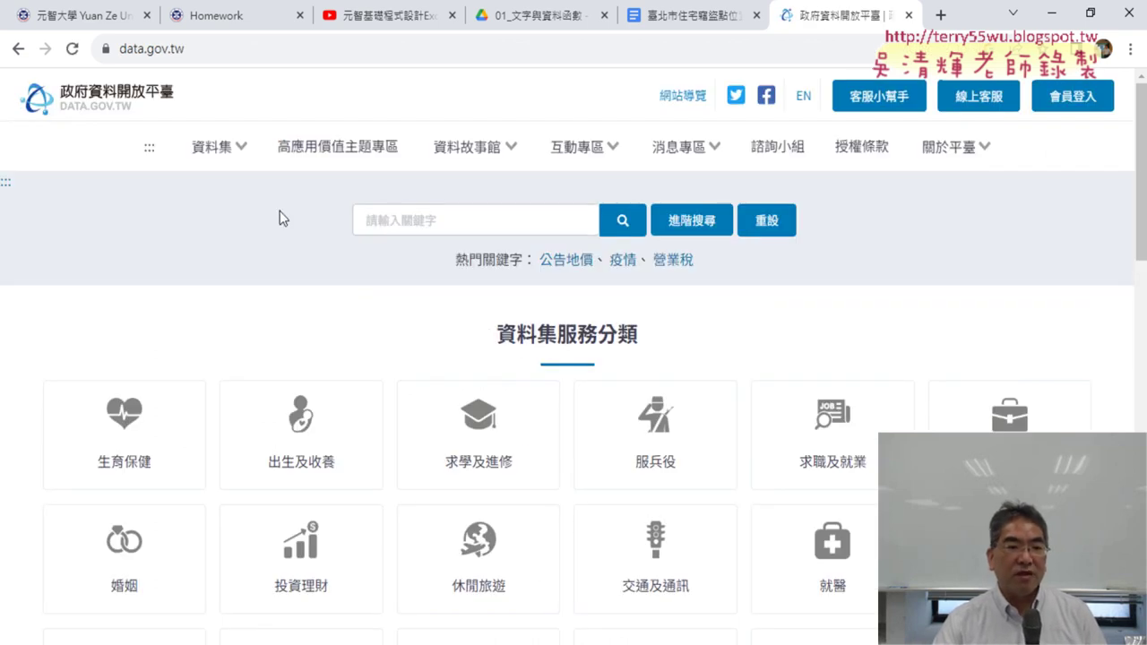
pyautogui.click(219, 154)
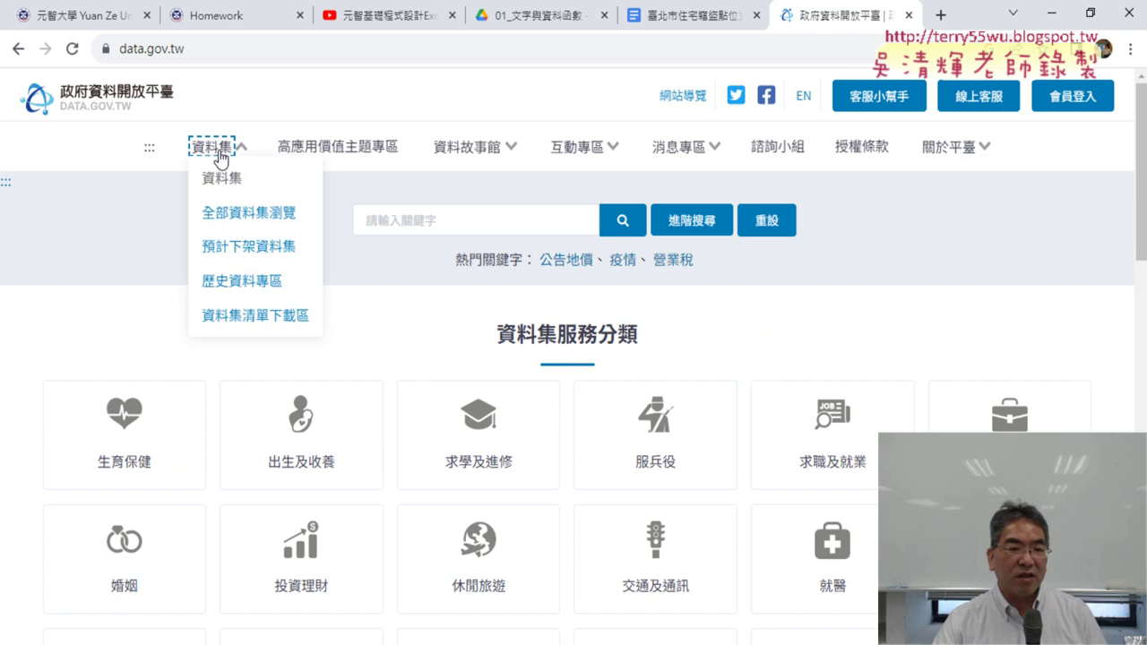
pyautogui.click(228, 216)
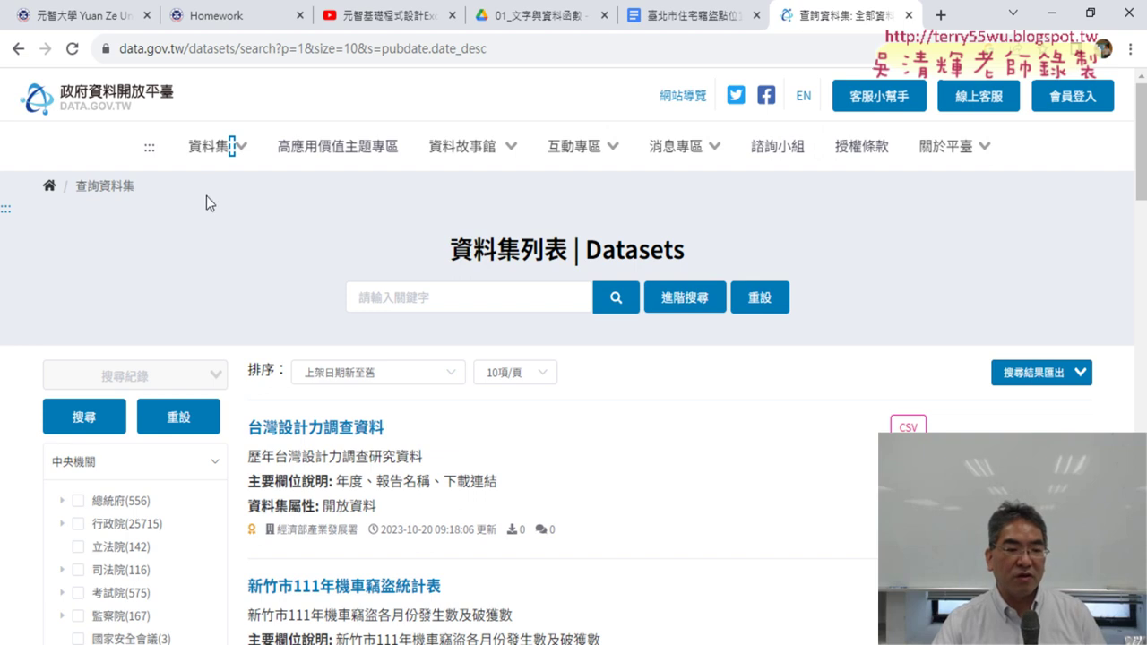
pyautogui.scroll(-2, 72, 262)
pyautogui.scroll(-4, 26, 408)
pyautogui.scroll(-2, 27, 408)
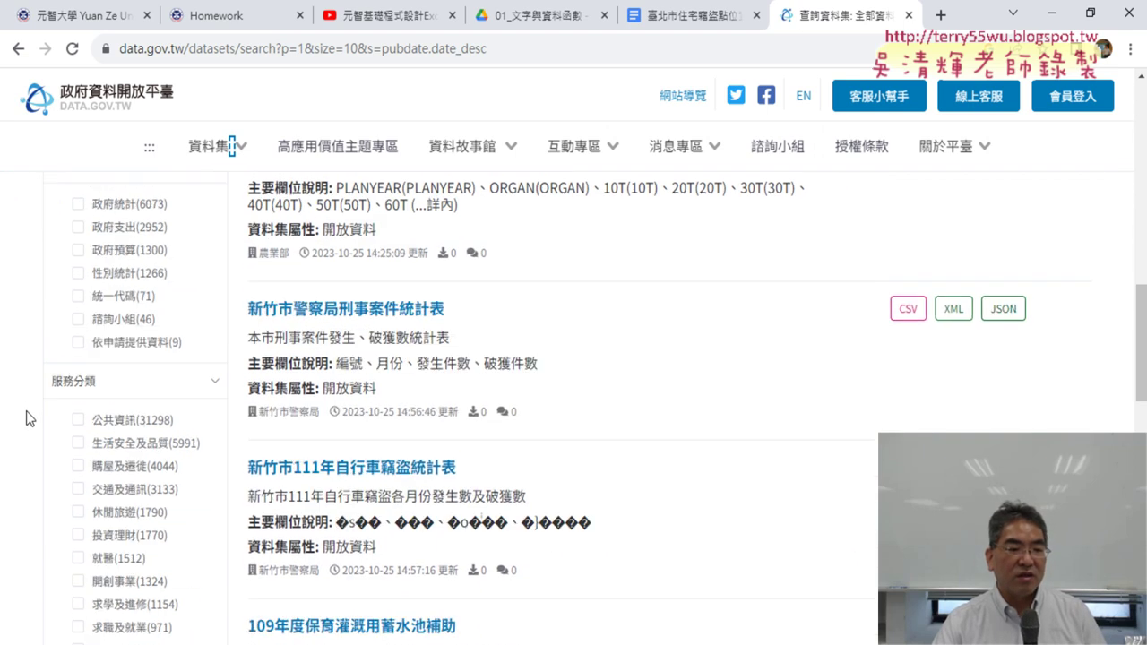
pyautogui.scroll(-3, 27, 416)
# Step: Annotate the page in red and filter the datasets to CSV format (43095)
pyautogui.click(210, 146)
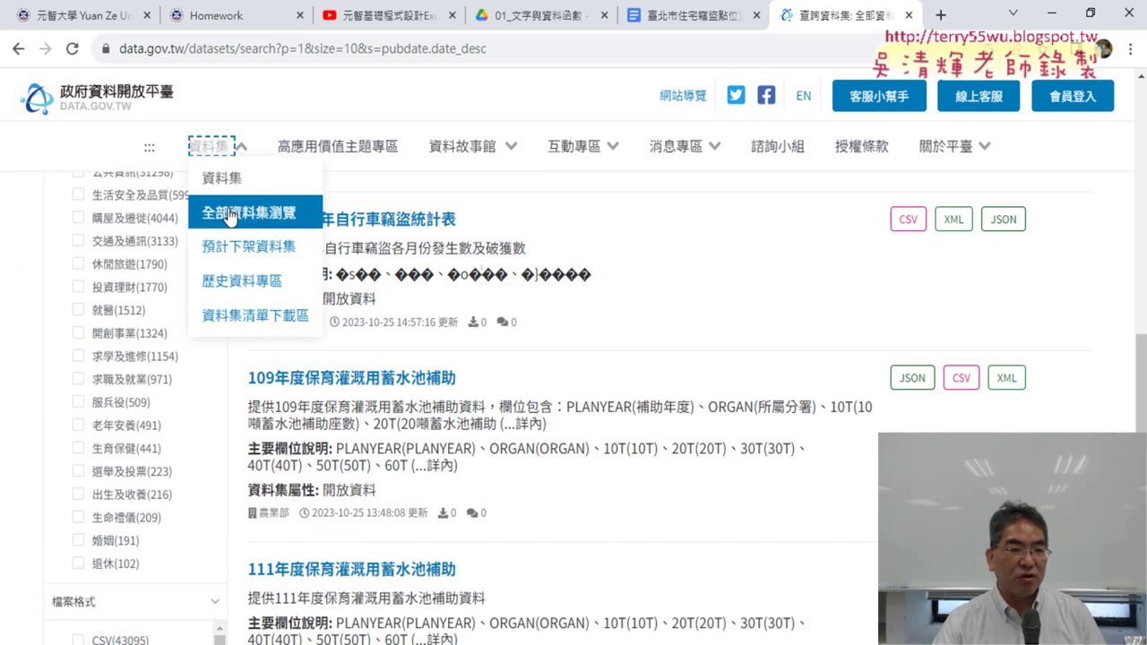
pyautogui.scroll(-3, 250, 313)
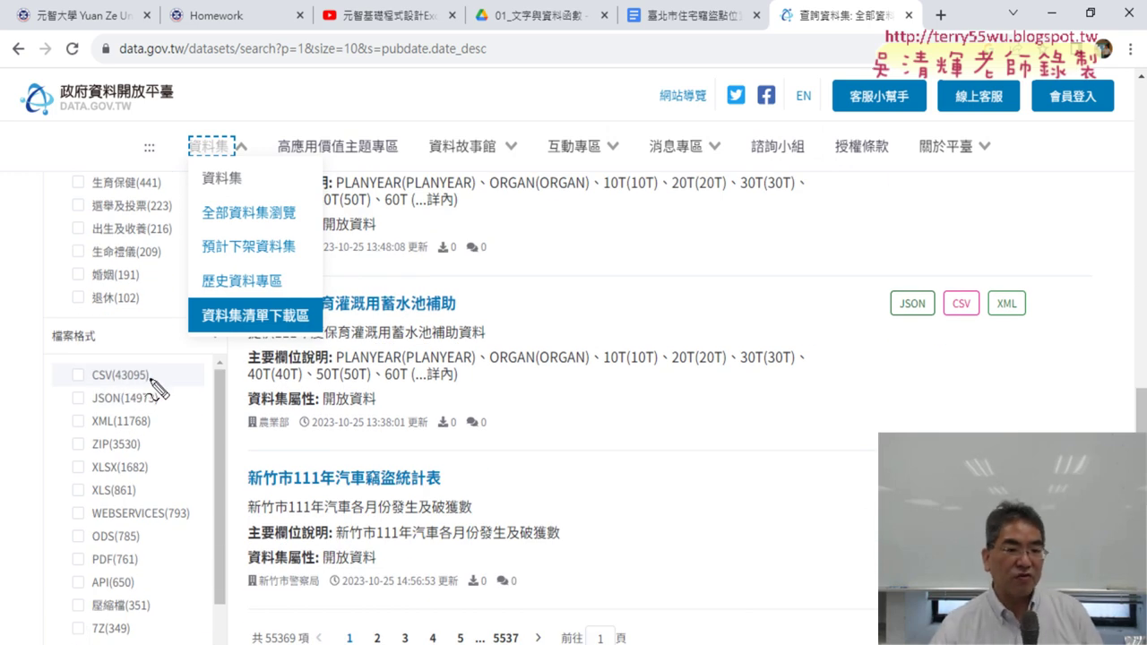
pyautogui.moveTo(153, 390)
pyautogui.mouseDown()
pyautogui.moveTo(99, 396)
pyautogui.moveTo(157, 371)
pyautogui.mouseUp()
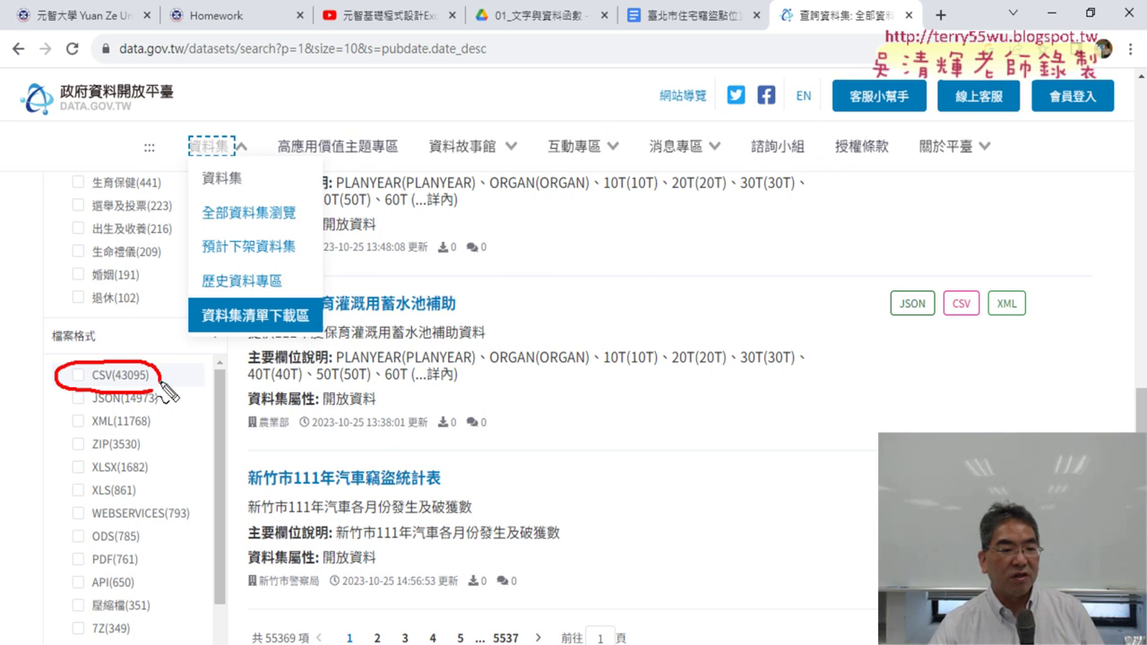
pyautogui.moveTo(296, 232); pyautogui.dragTo(300, 238)
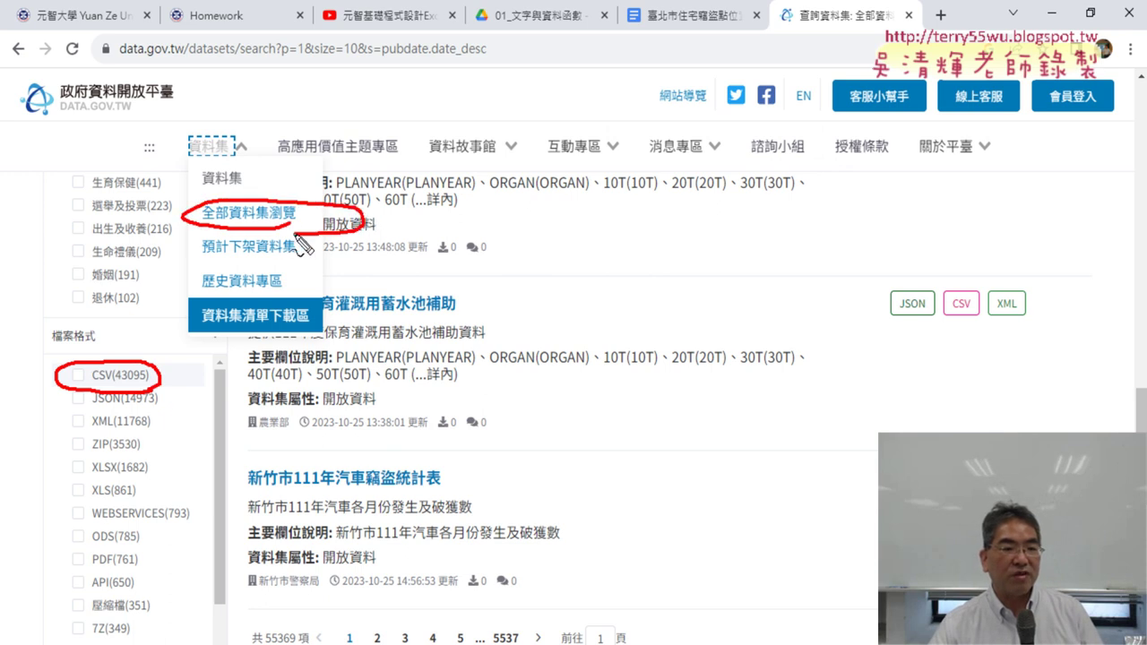
pyautogui.moveTo(162, 118); pyautogui.dragTo(206, 101)
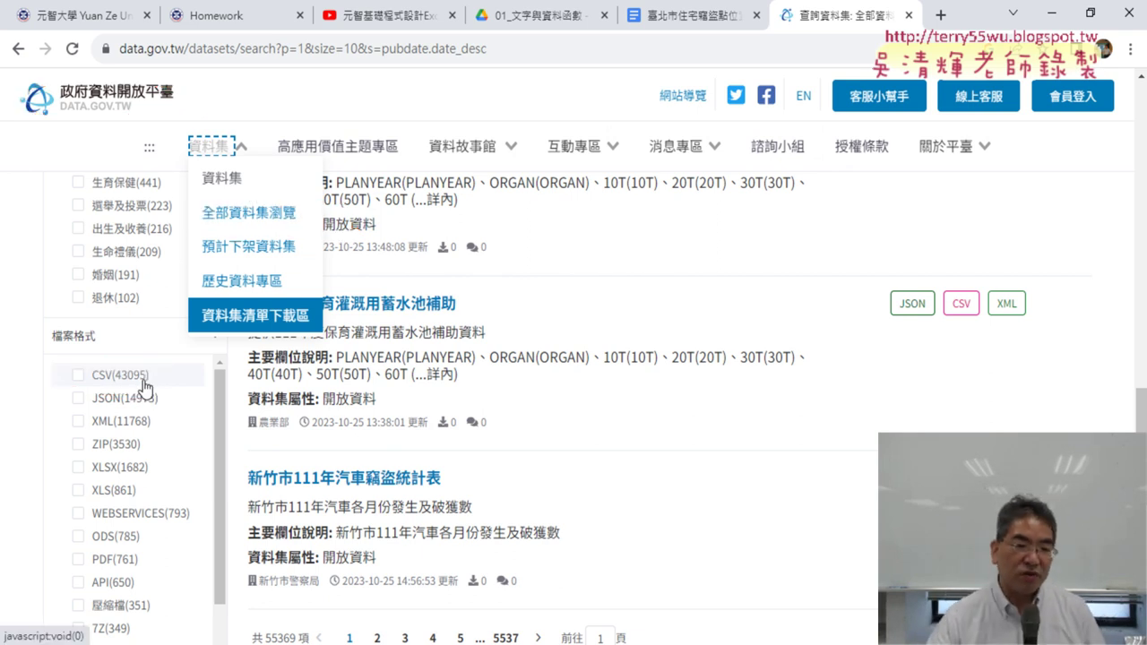
pyautogui.click(143, 380)
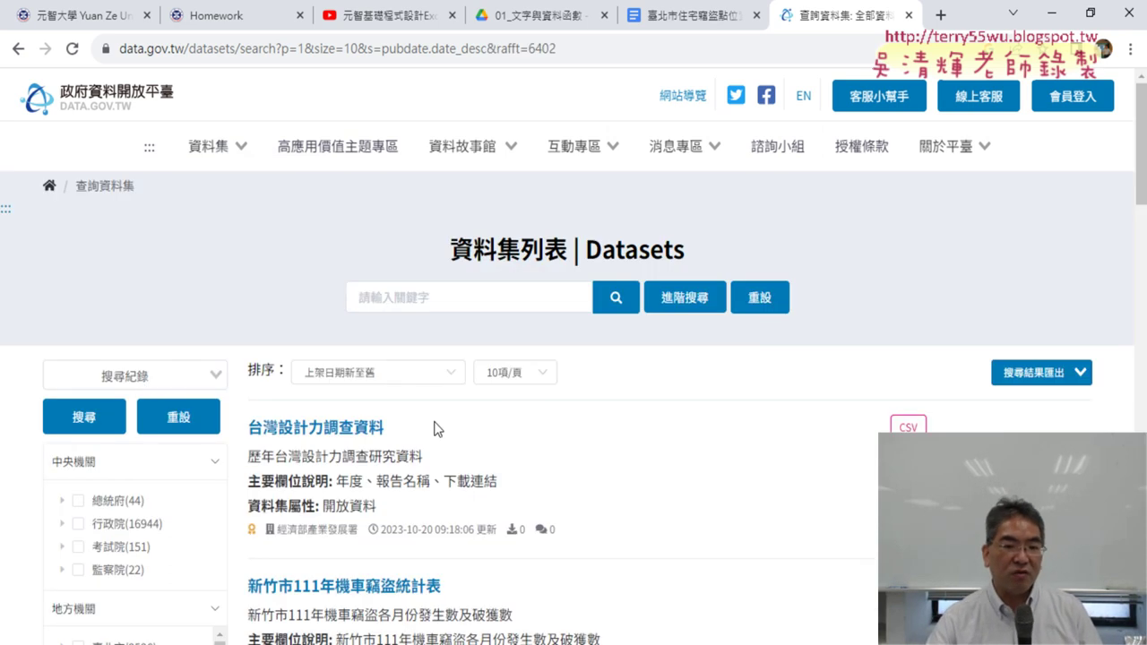
# Step: Sort the CSV dataset results by most viewed first
pyautogui.scroll(-3, 537, 422)
pyautogui.scroll(-3, 543, 422)
pyautogui.scroll(5, 551, 419)
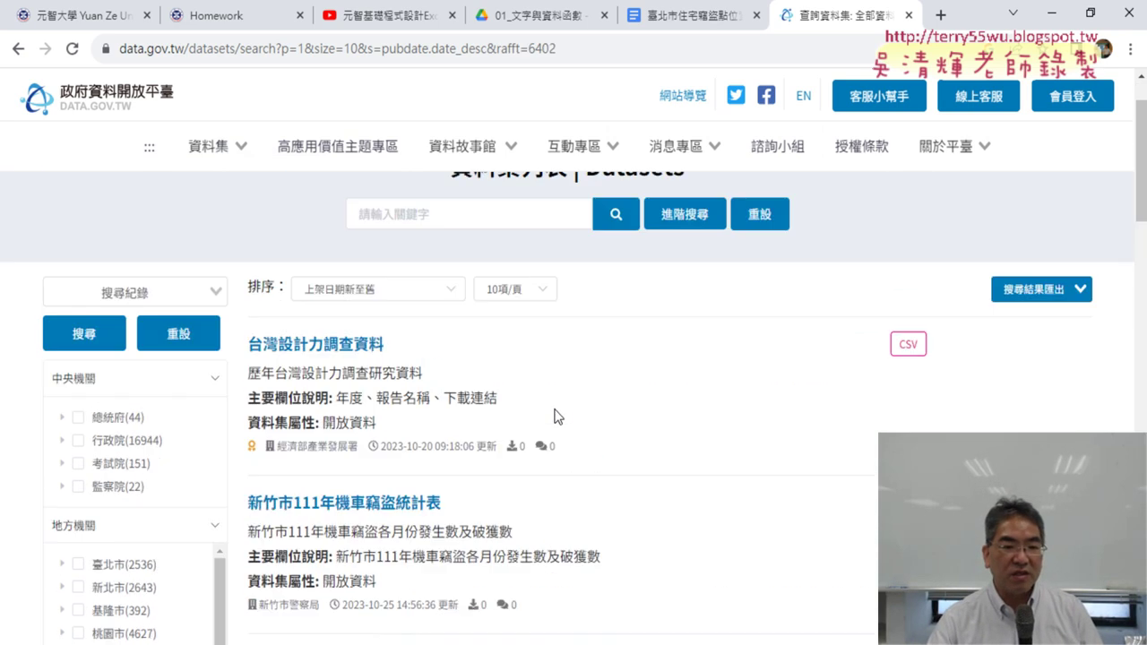
pyautogui.scroll(1, 558, 417)
pyautogui.click(424, 385)
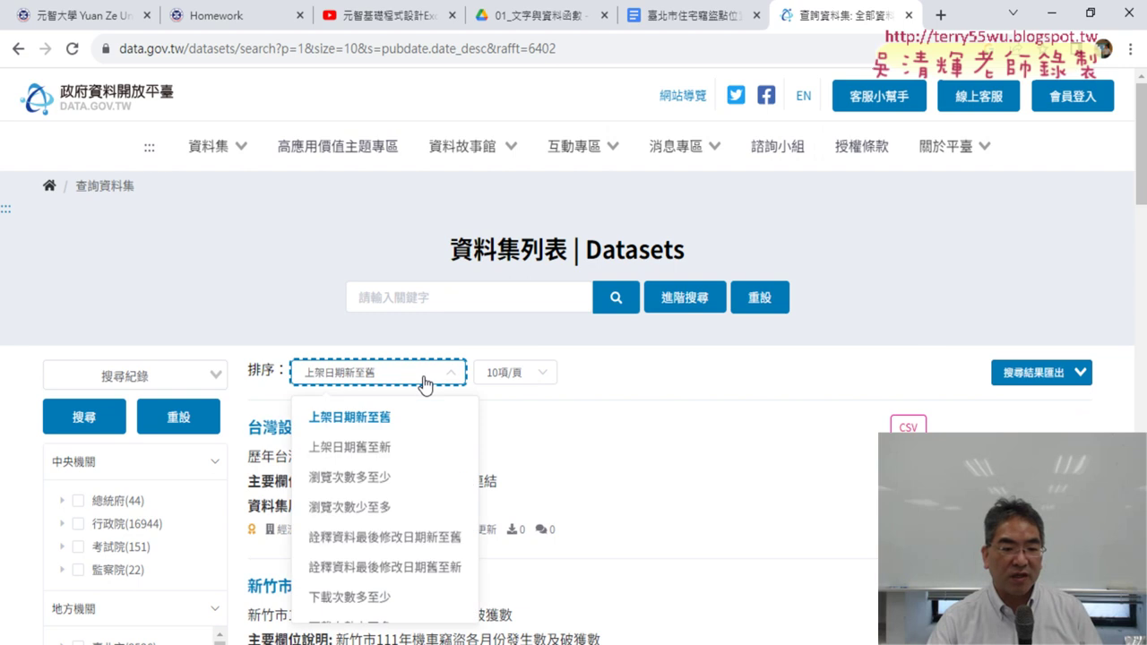
pyautogui.click(412, 490)
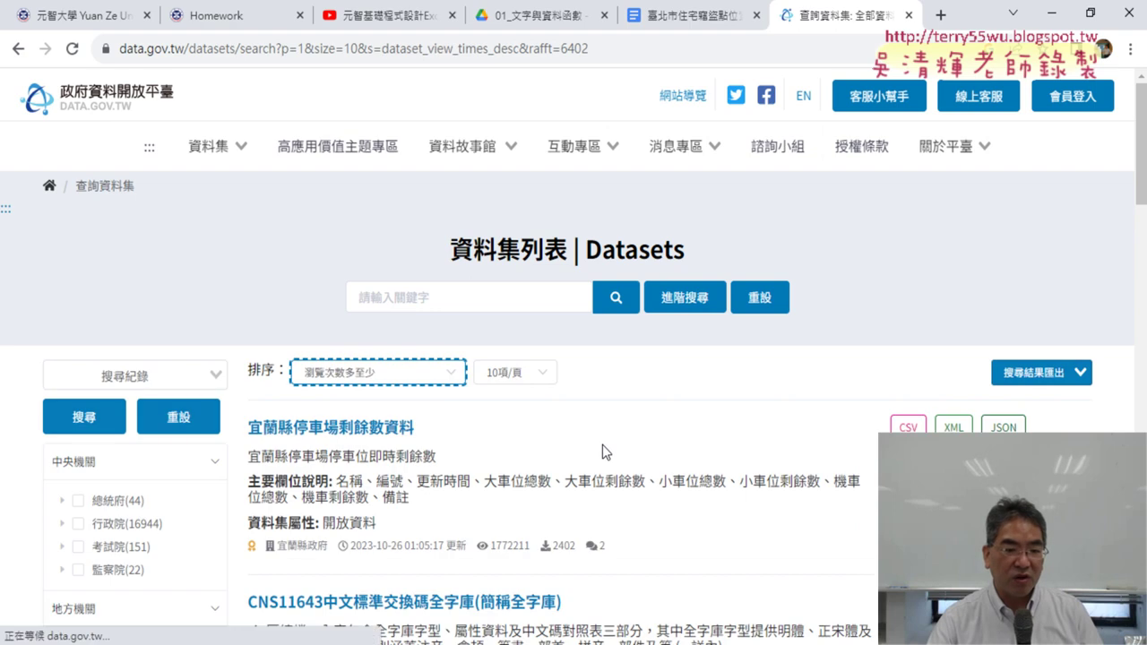
# Step: Browse the top results, starting with 宜蘭縣停車場剩餘數資料, then go to page 2
pyautogui.scroll(-1, 592, 394)
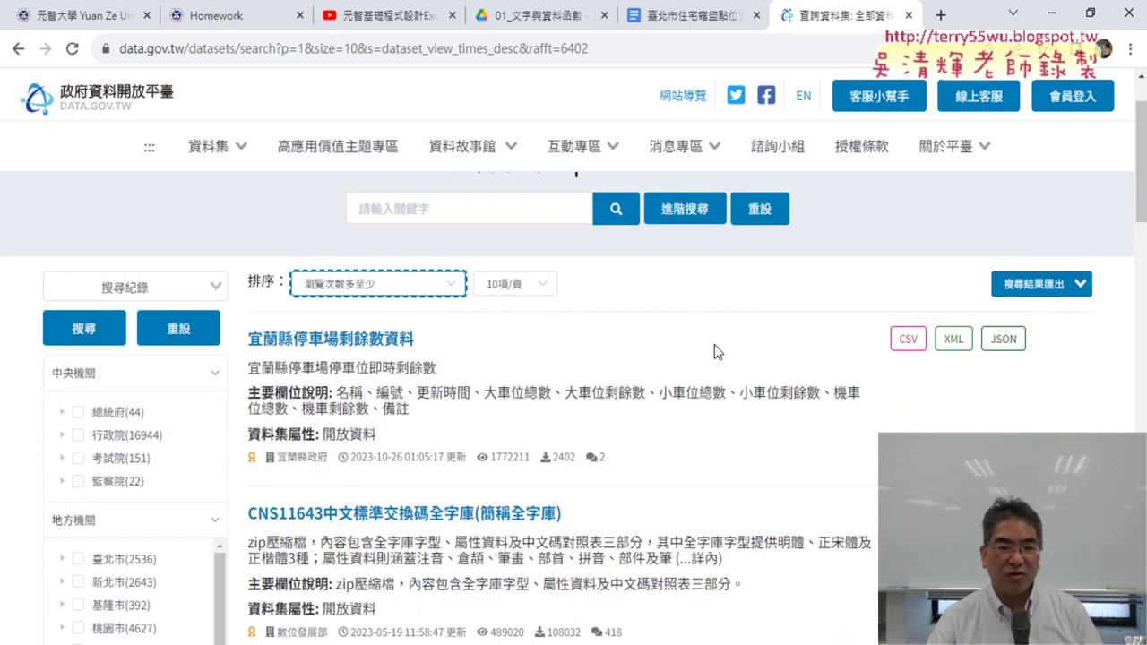
pyautogui.scroll(-1, 714, 345)
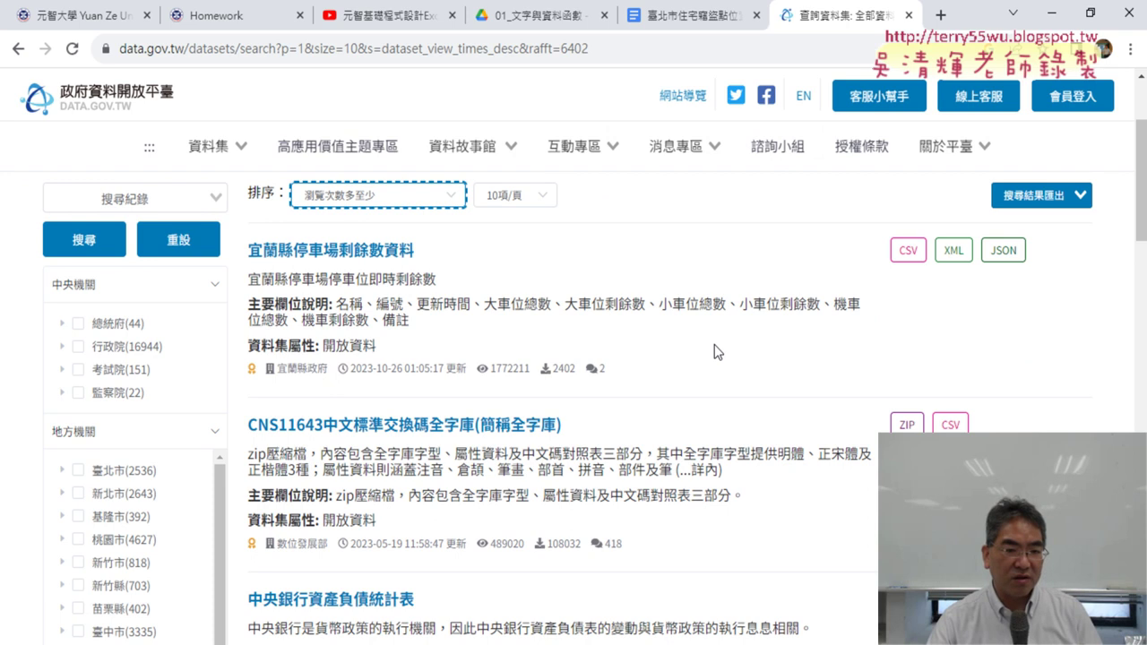
pyautogui.moveTo(242, 250); pyautogui.dragTo(428, 262)
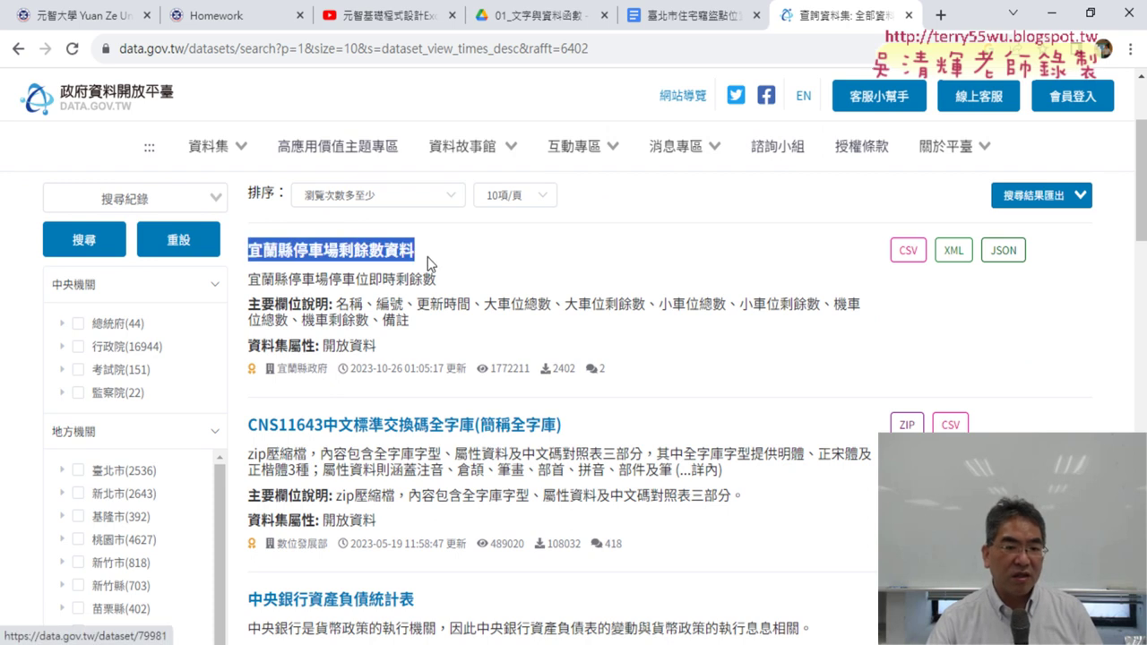
pyautogui.scroll(-4, 632, 271)
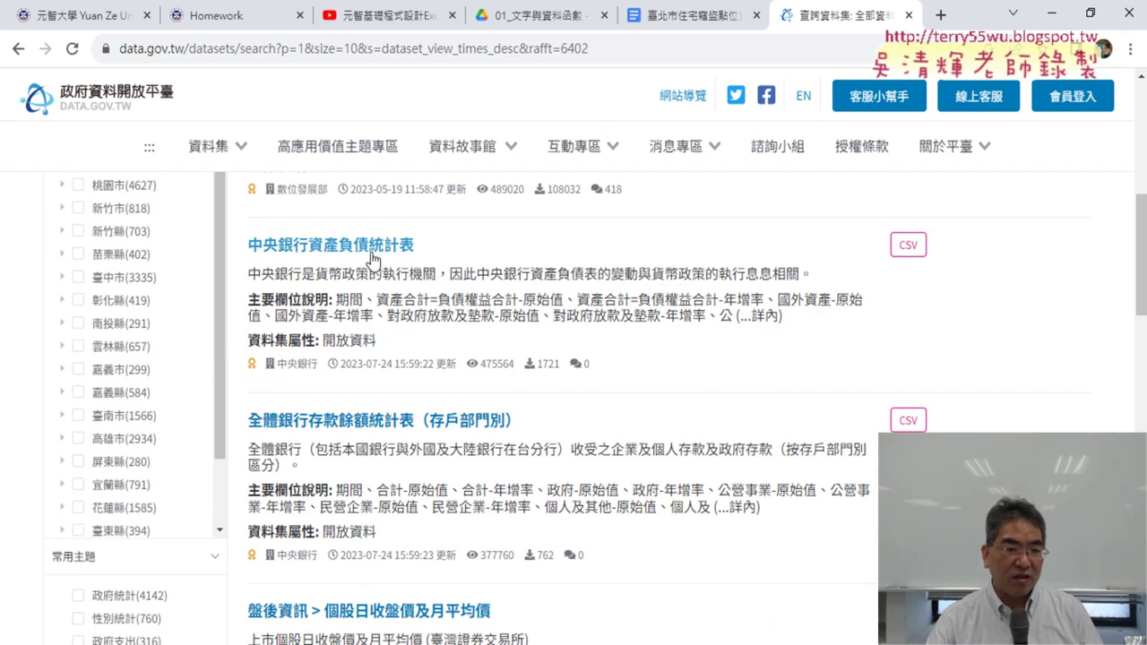
pyautogui.moveTo(245, 243); pyautogui.dragTo(416, 246)
pyautogui.scroll(-2, 304, 396)
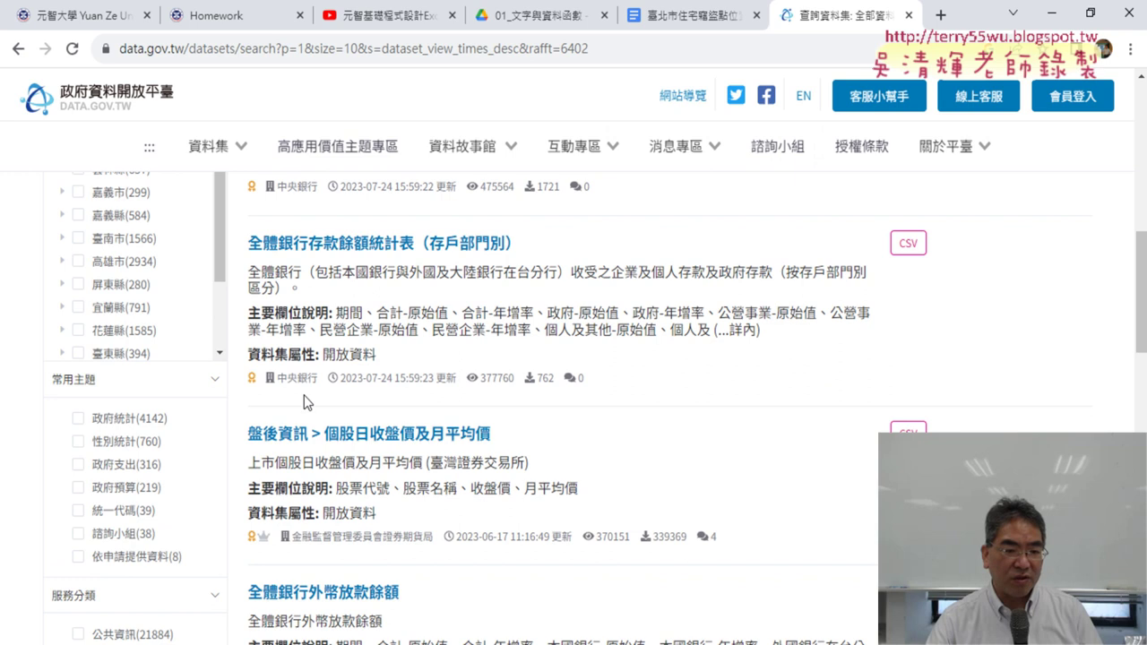
pyautogui.scroll(-1, 303, 395)
pyautogui.moveTo(245, 339)
pyautogui.mouseDown()
pyautogui.moveTo(598, 368)
pyautogui.moveTo(598, 356)
pyautogui.mouseUp()
pyautogui.scroll(-2, 629, 437)
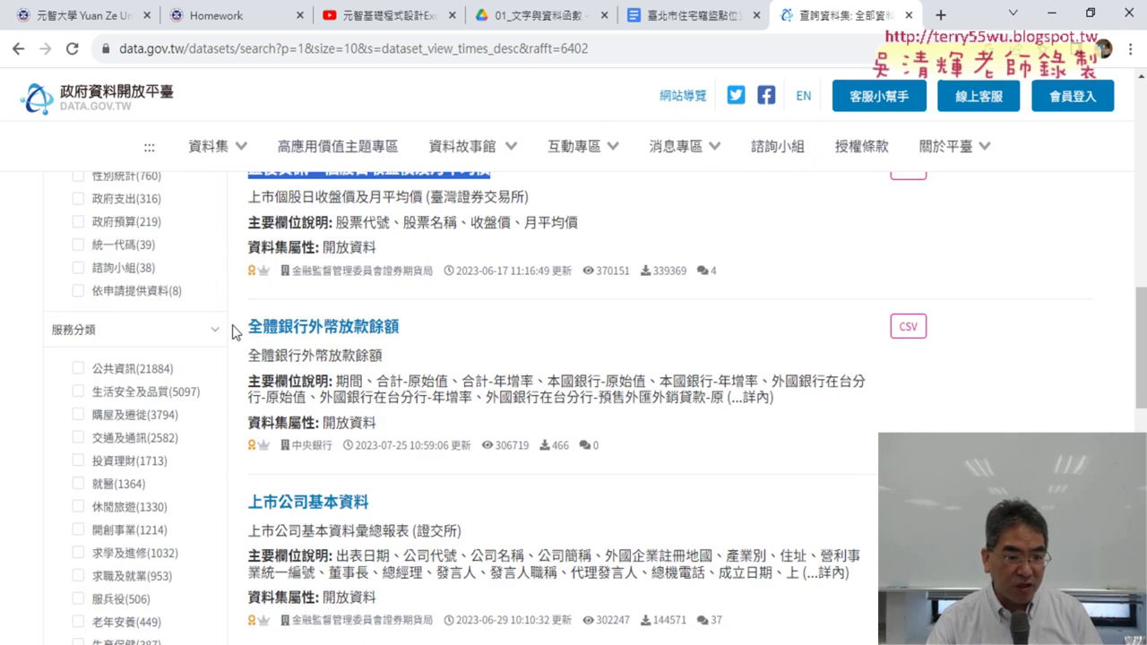
pyautogui.moveTo(243, 328); pyautogui.dragTo(427, 338)
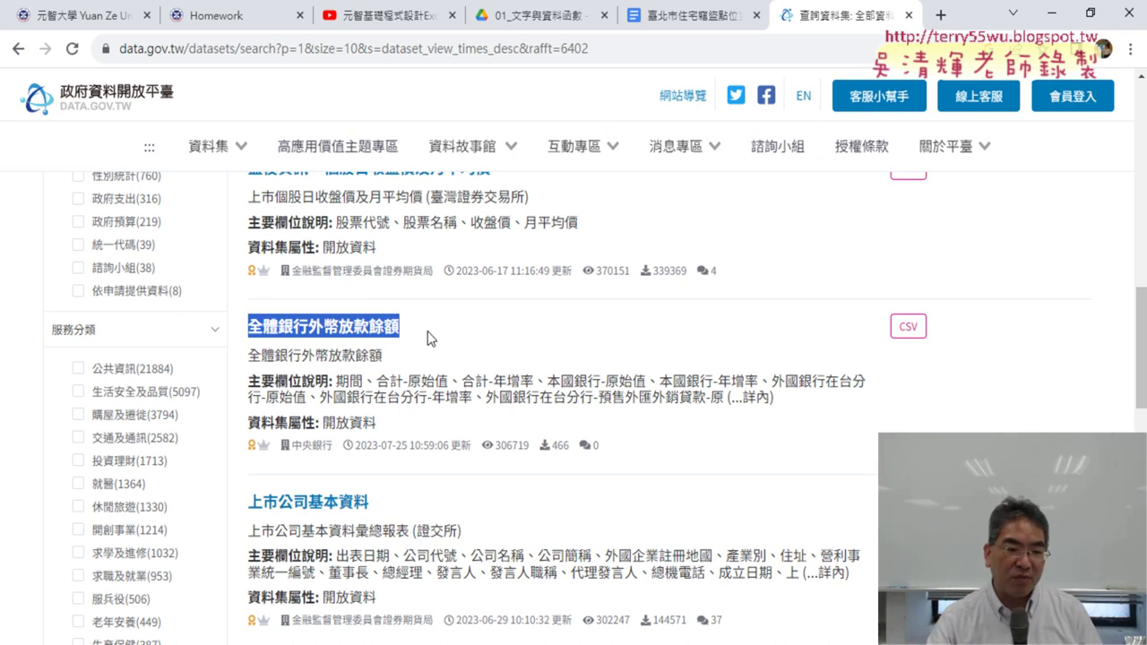
pyautogui.scroll(-1, 430, 337)
pyautogui.scroll(-3, 432, 337)
pyautogui.scroll(-3, 435, 338)
pyautogui.scroll(-2, 436, 342)
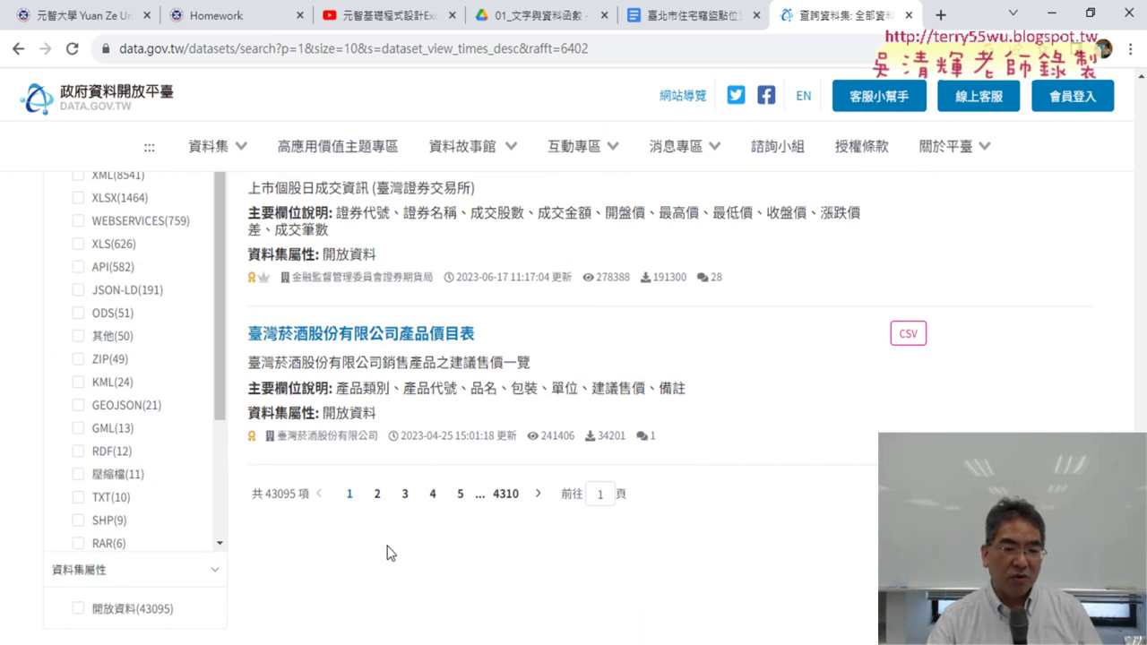
pyautogui.click(377, 494)
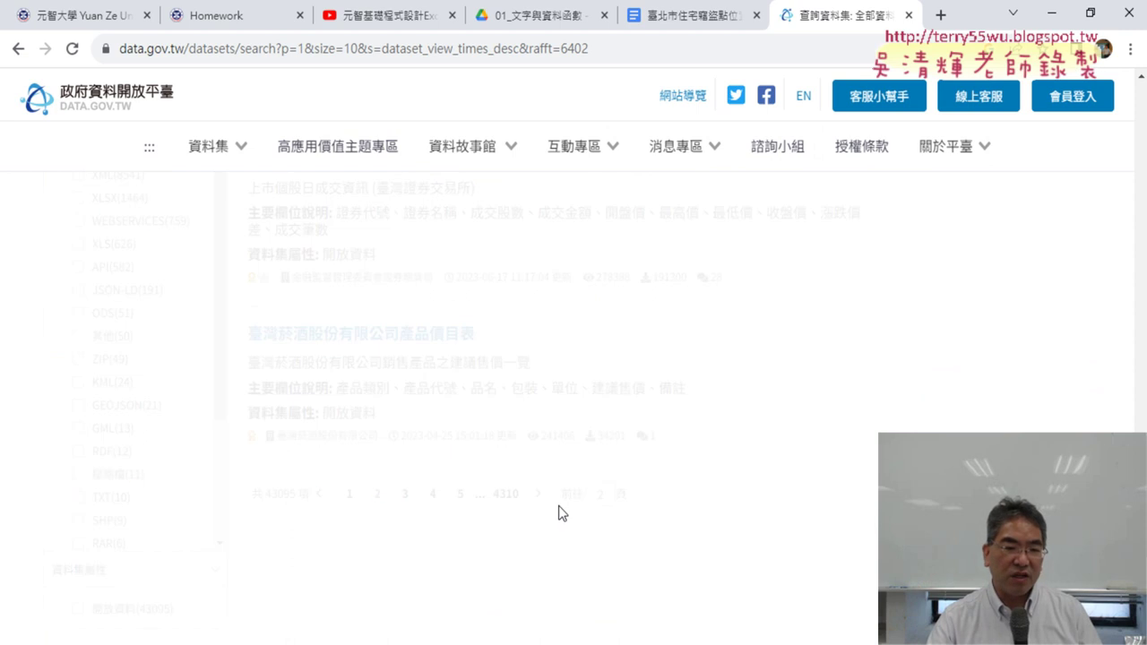
# Step: Scroll page 2 to the iTaiwan公共區域免費服務無線上網熱點 entry and open it in a new tab
pyautogui.scroll(-3, 559, 512)
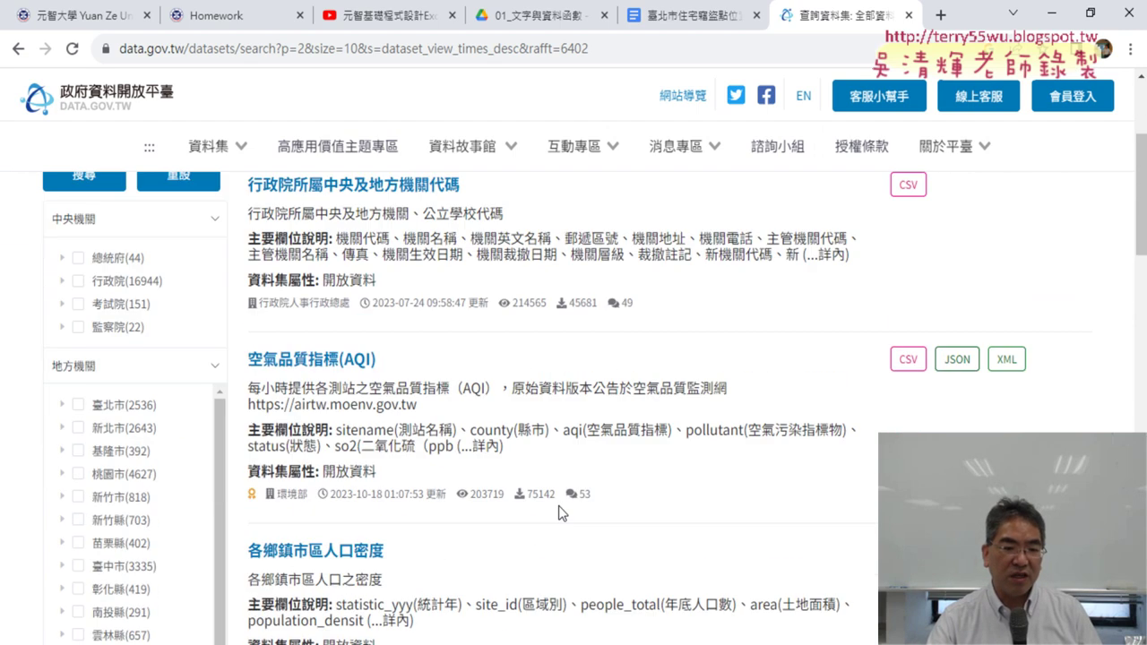
pyautogui.scroll(-2, 558, 504)
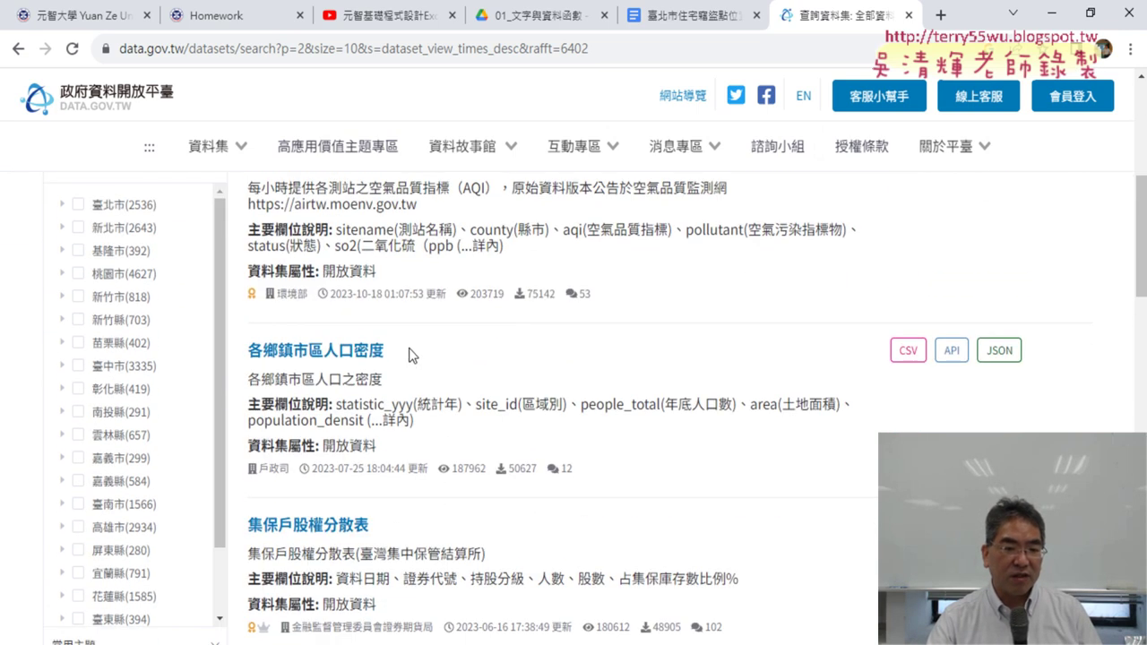
pyautogui.moveTo(421, 350); pyautogui.dragTo(249, 351)
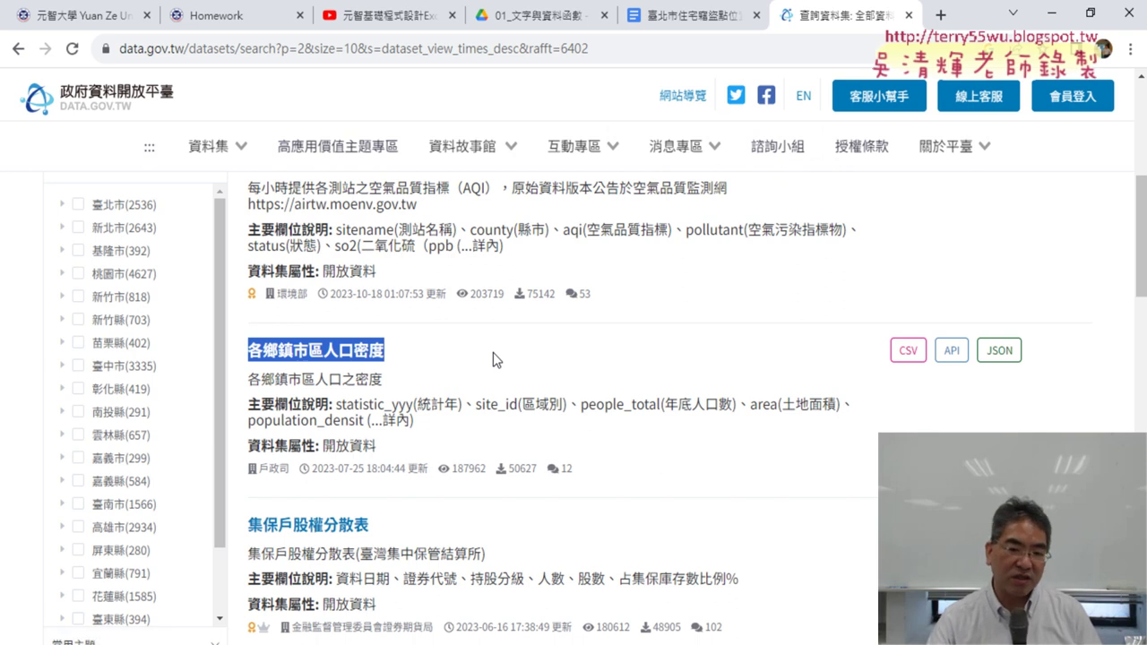
pyautogui.scroll(-3, 493, 352)
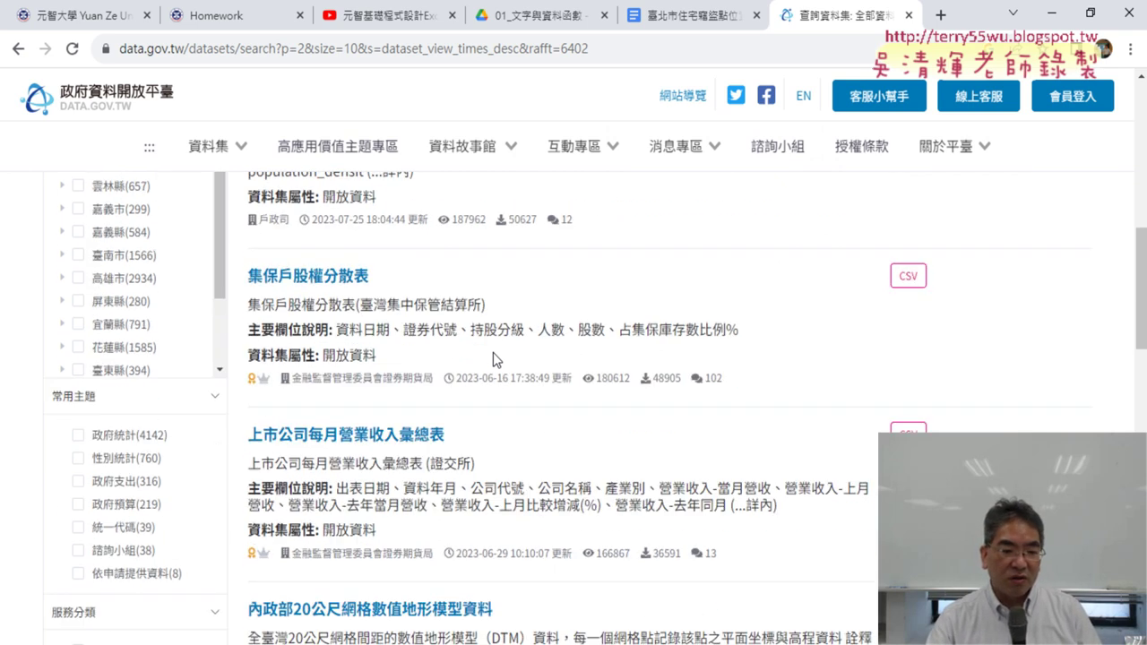
pyautogui.scroll(-3, 493, 352)
pyautogui.scroll(-2, 493, 353)
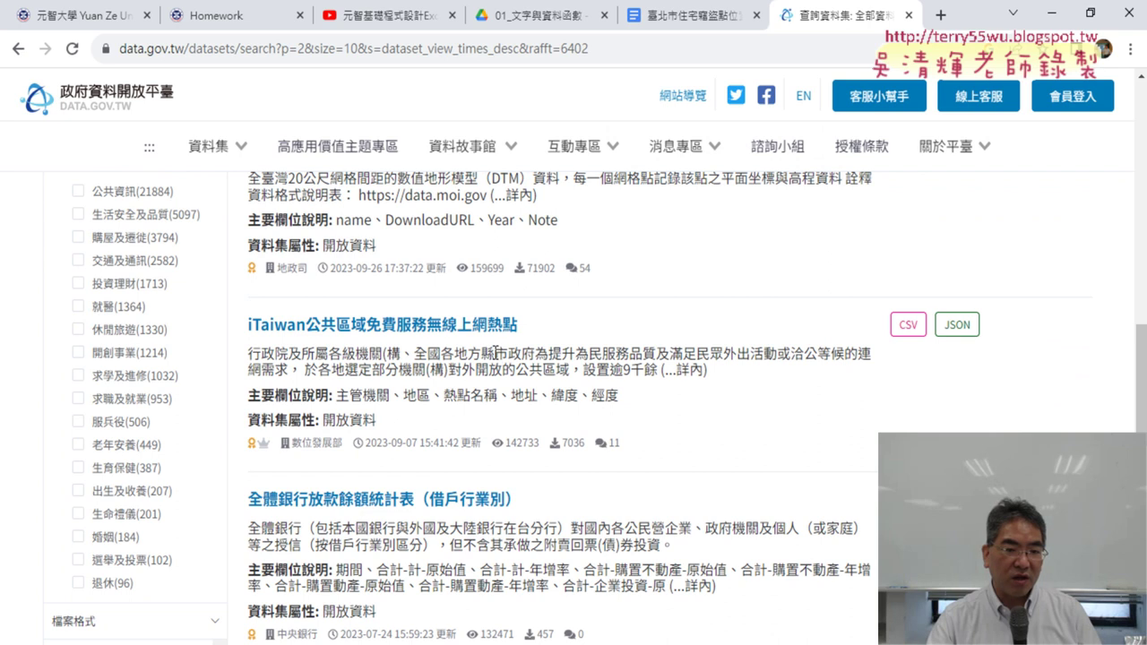
pyautogui.moveTo(234, 327); pyautogui.dragTo(551, 327)
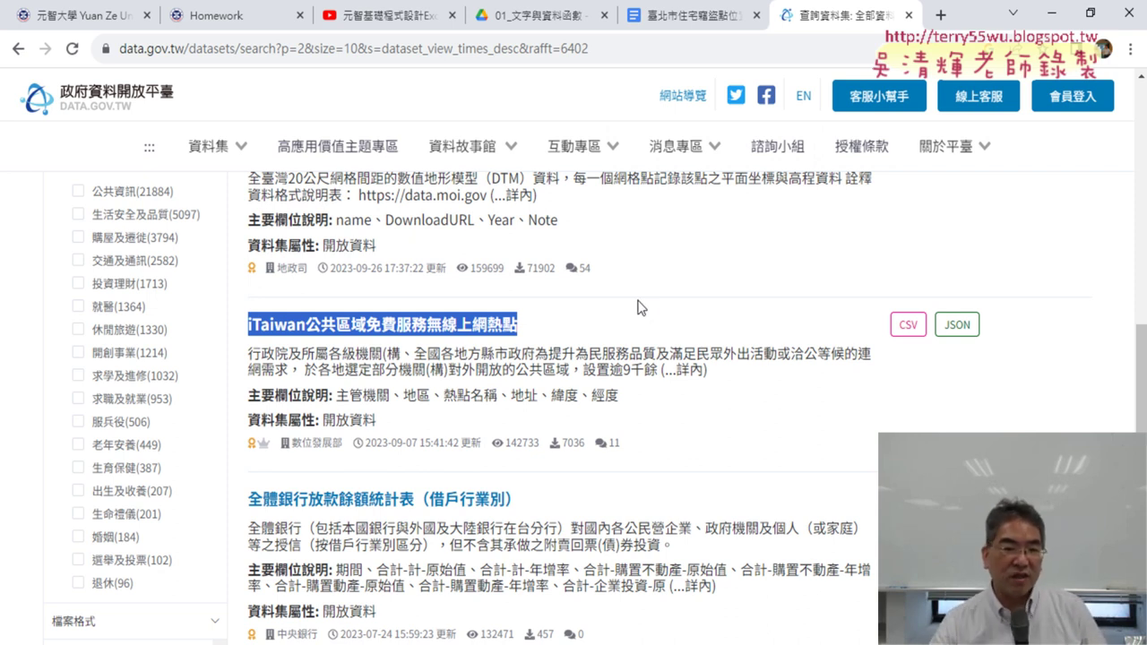
pyautogui.click(486, 324)
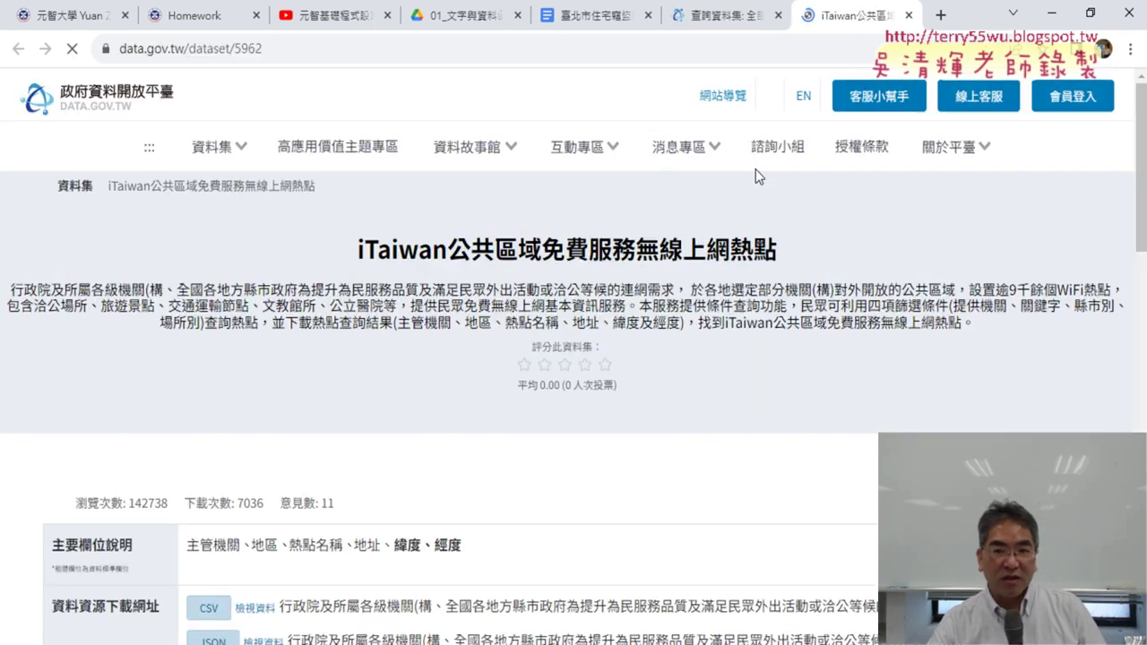
# Step: Review the iTaiwan dataset's main field list, then close its tab
pyautogui.click(724, 16)
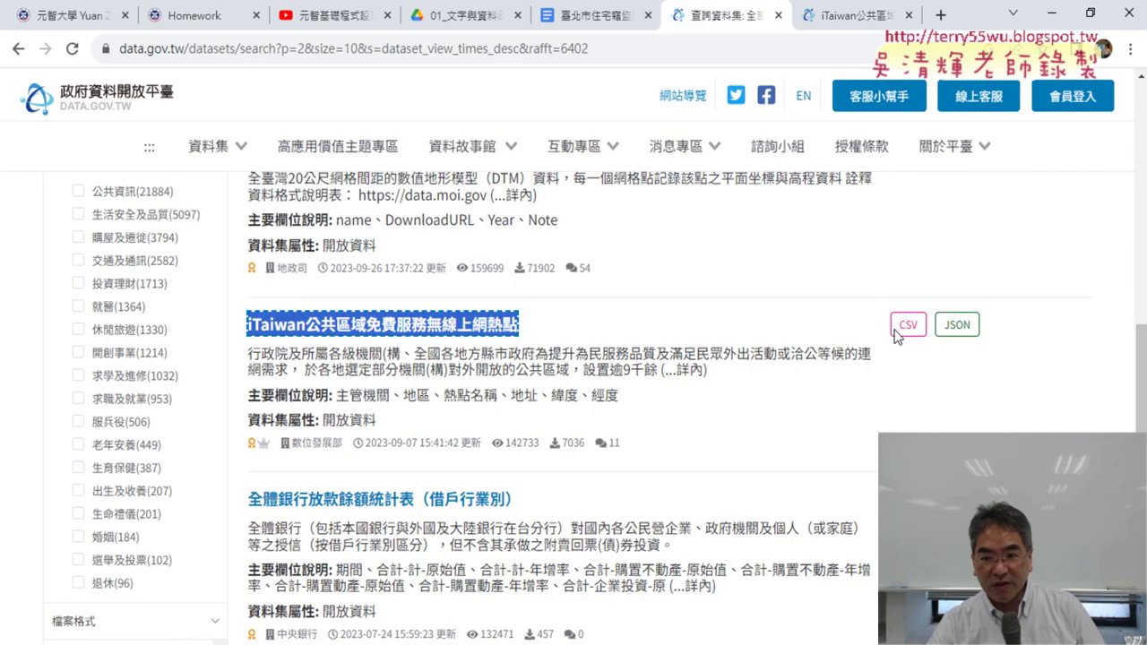
pyautogui.click(851, 15)
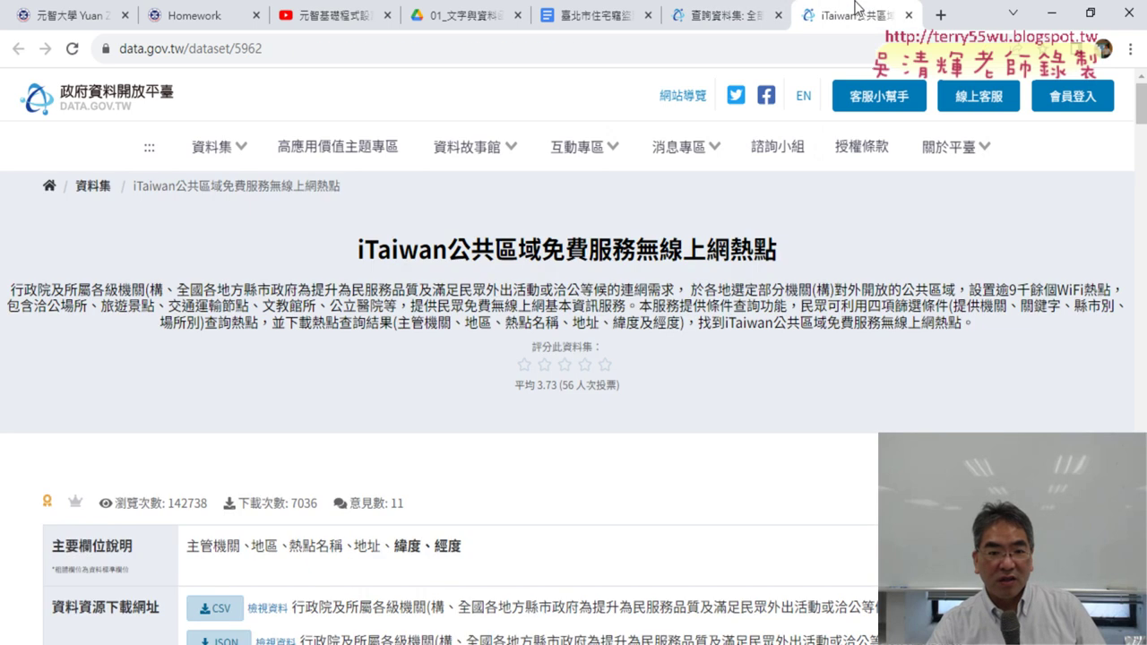
pyautogui.scroll(-3, 603, 311)
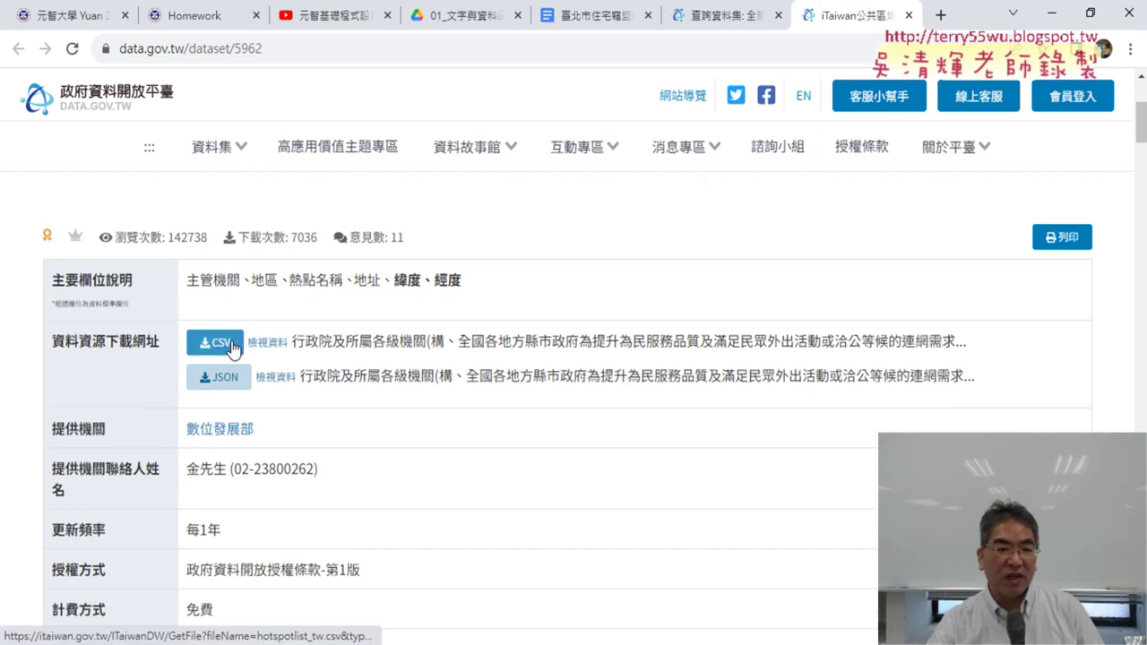
pyautogui.moveTo(462, 280); pyautogui.dragTo(186, 280)
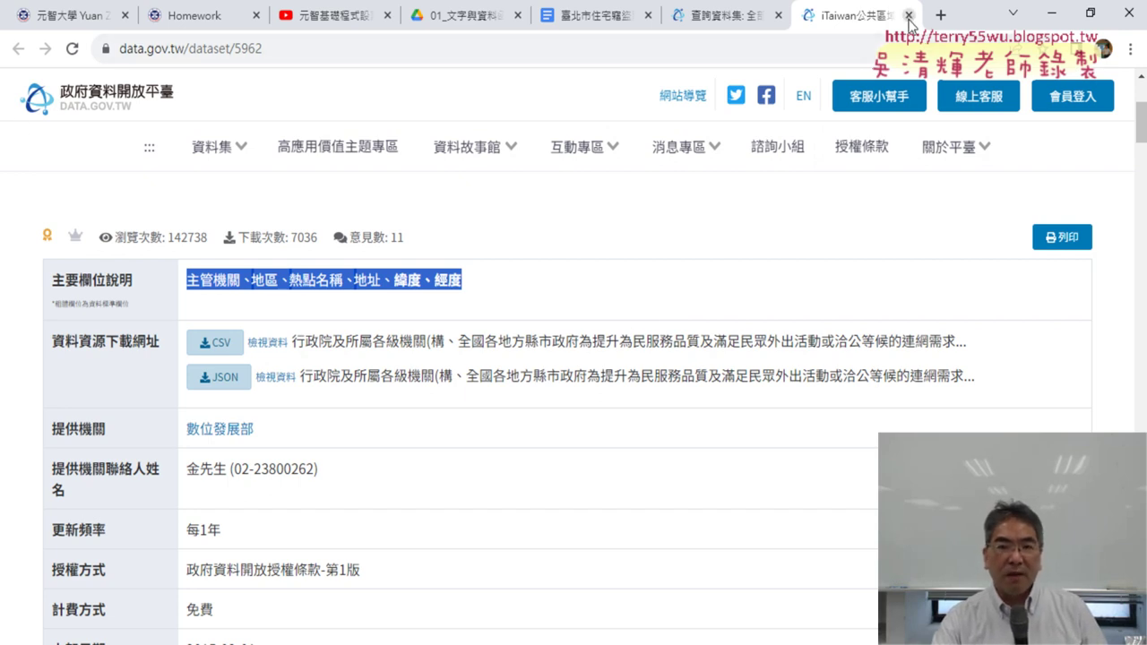
pyautogui.hotkey('ctrl', 'w')
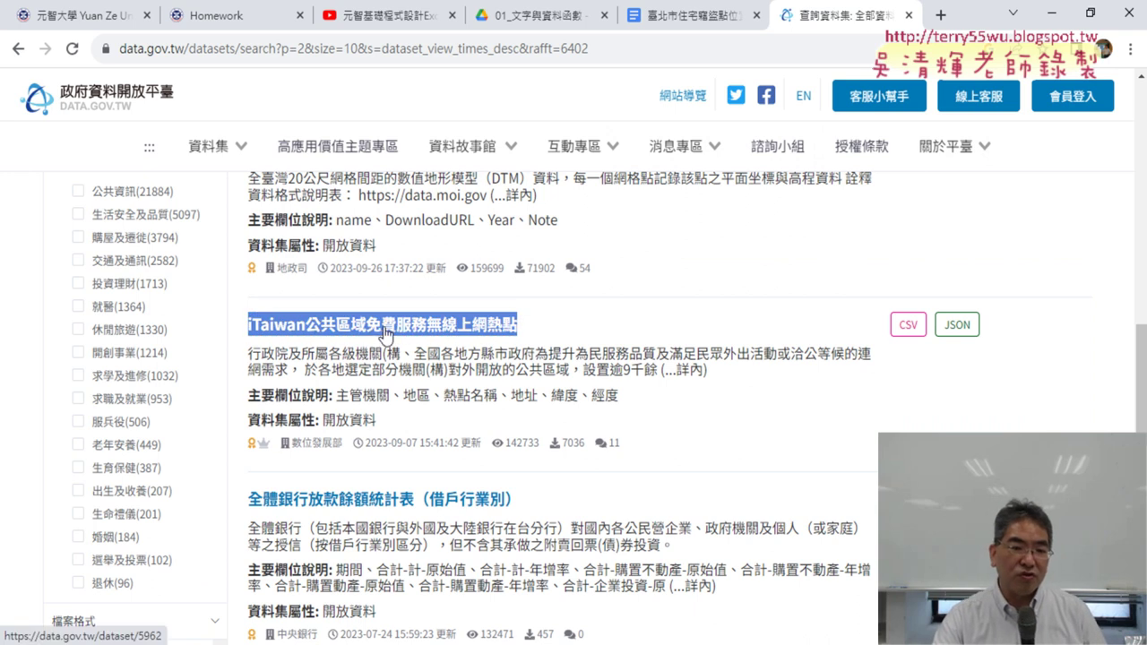
# Step: Highlight the iTaiwan title and the 地區 field, then reopen dataset/5962 in a new tab
pyautogui.click(570, 345)
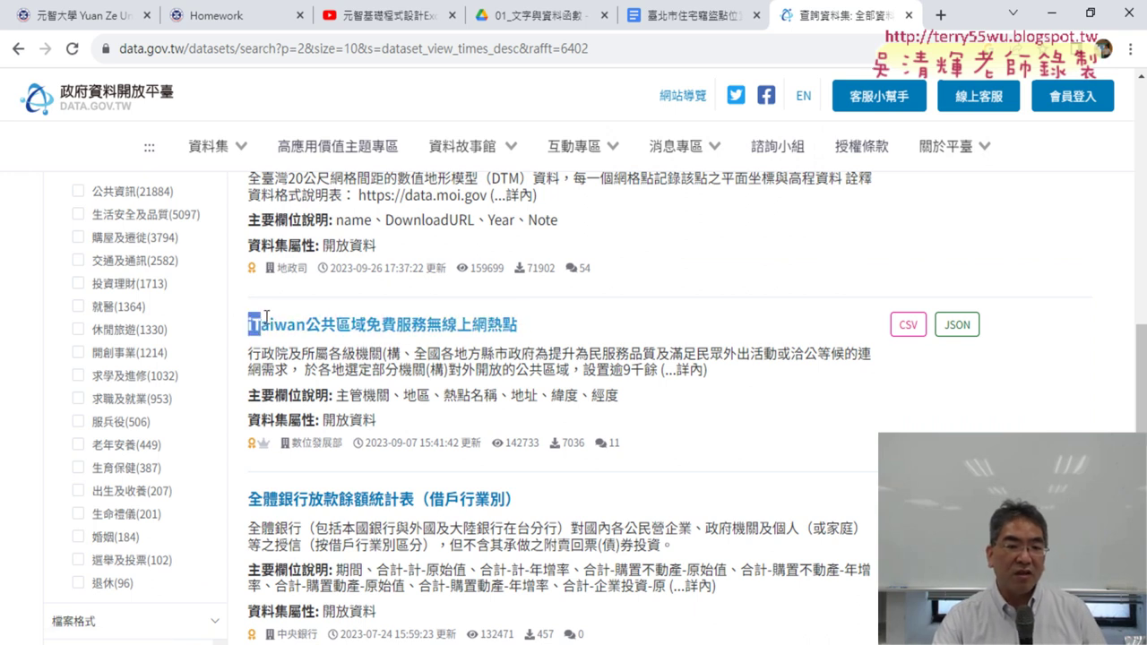
pyautogui.moveTo(250, 324)
pyautogui.mouseDown()
pyautogui.moveTo(381, 325)
pyautogui.moveTo(371, 324)
pyautogui.mouseUp()
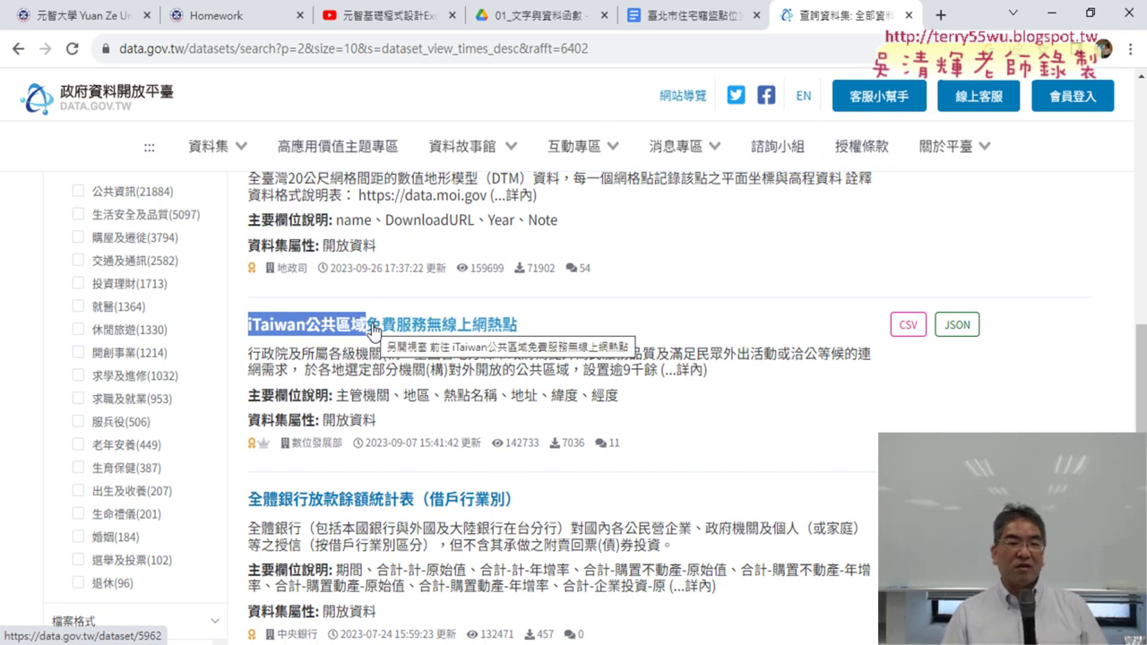
pyautogui.click(405, 393)
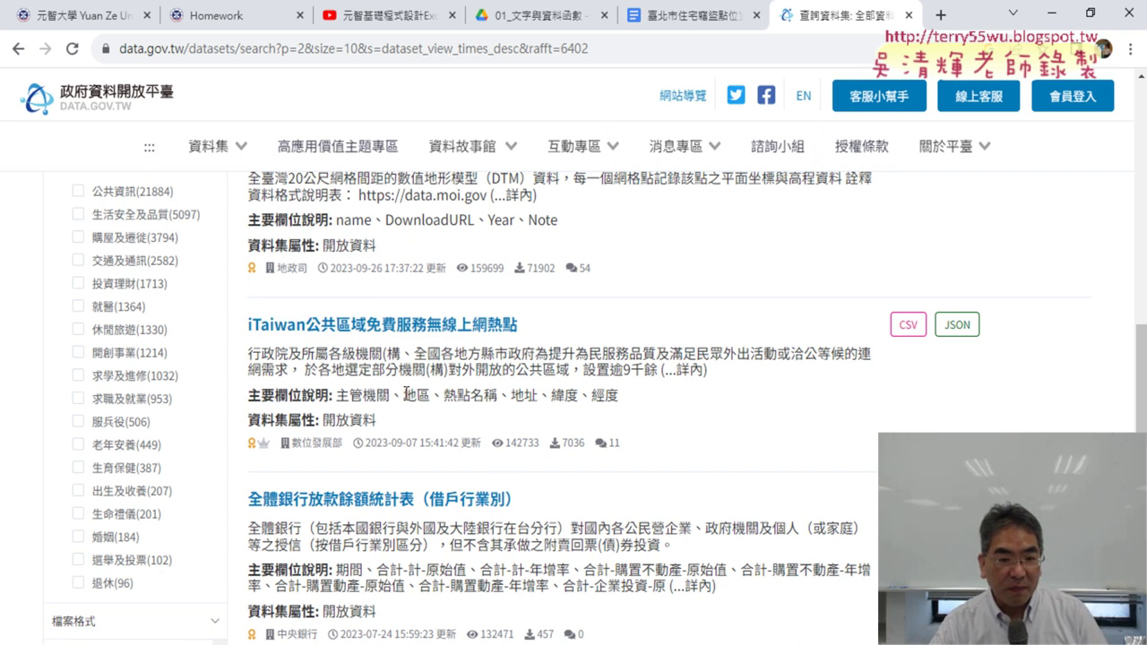
pyautogui.moveTo(405, 393); pyautogui.dragTo(430, 394)
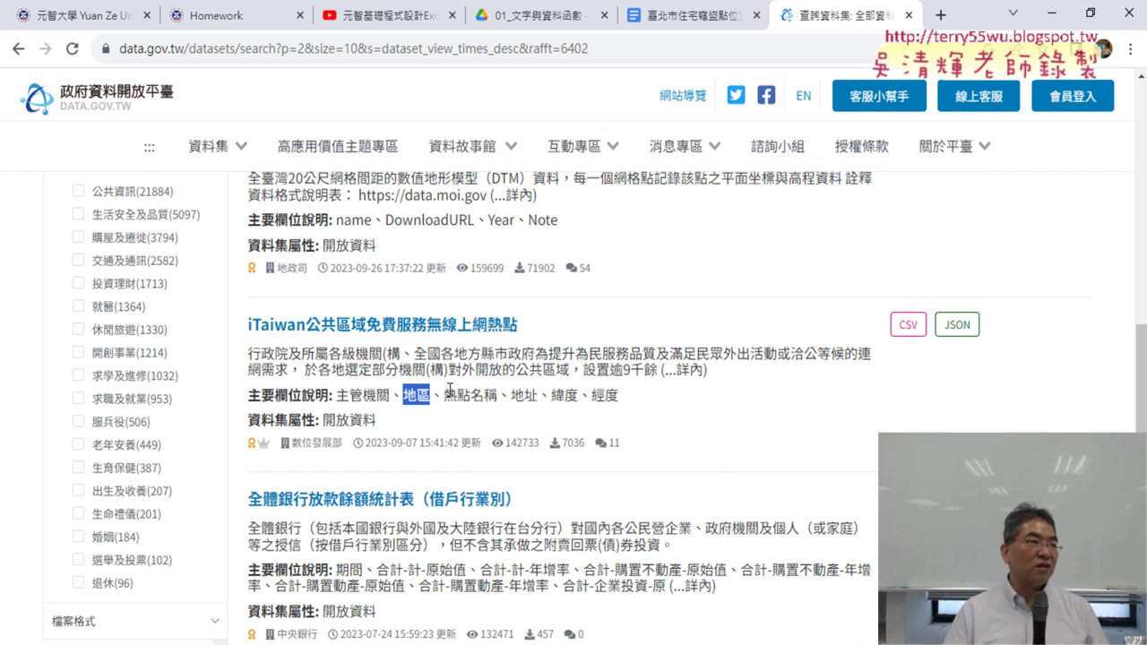
pyautogui.click(474, 326)
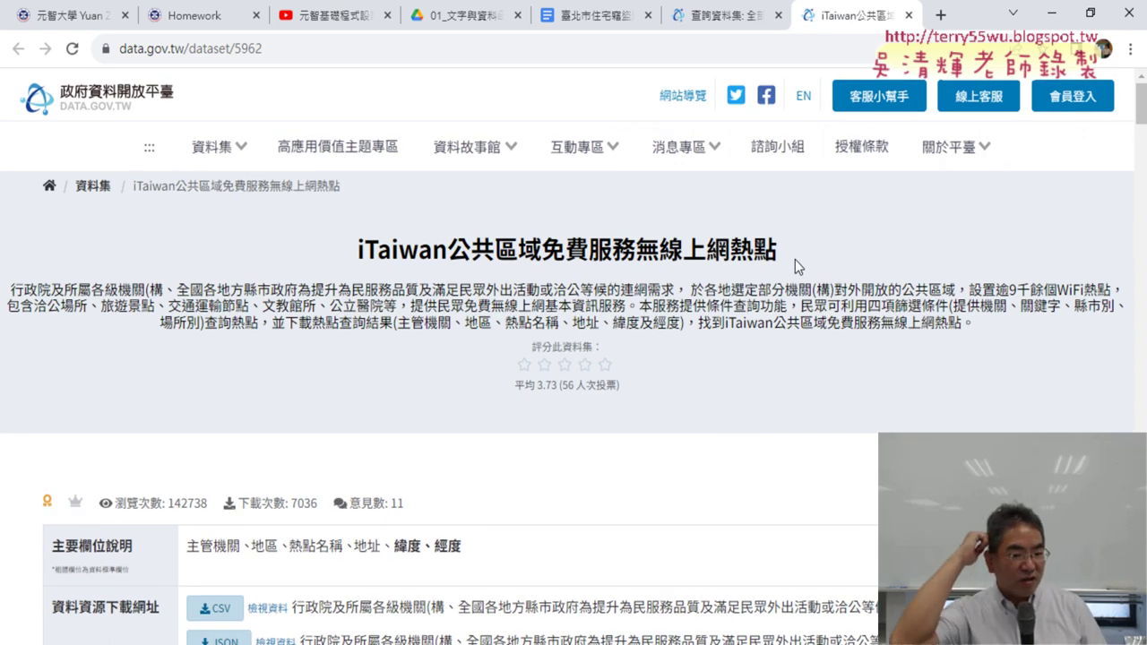
# Step: Download the iTaiwan hotspot list as hotspotlist_tw.csv and open it in Excel
pyautogui.scroll(-4, 723, 345)
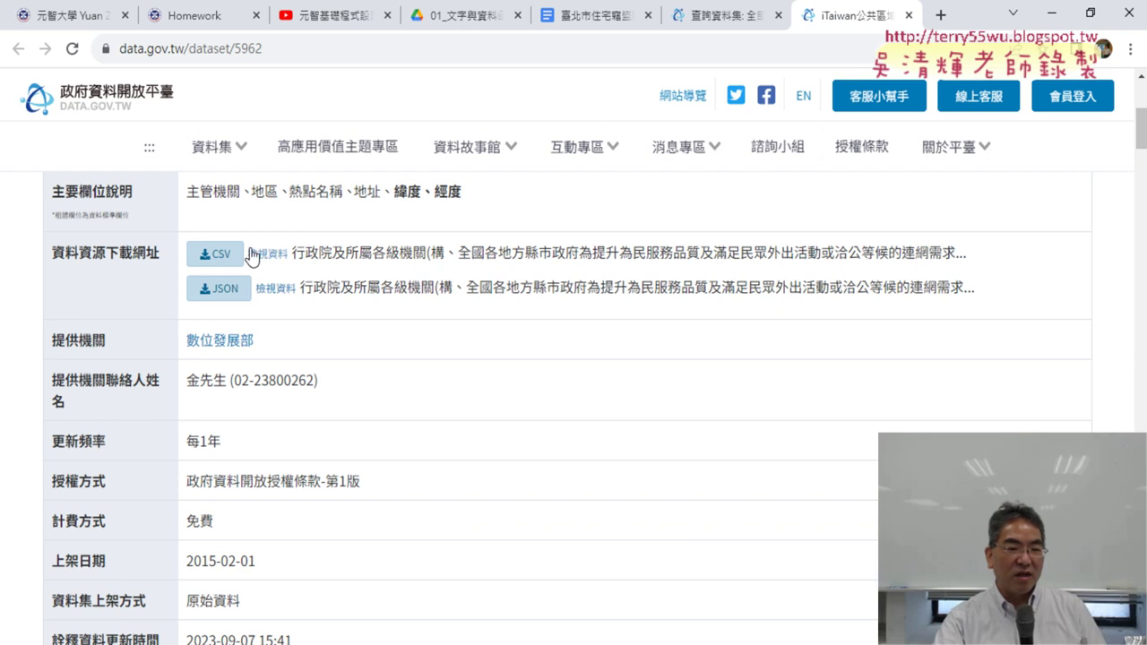
pyautogui.click(223, 255)
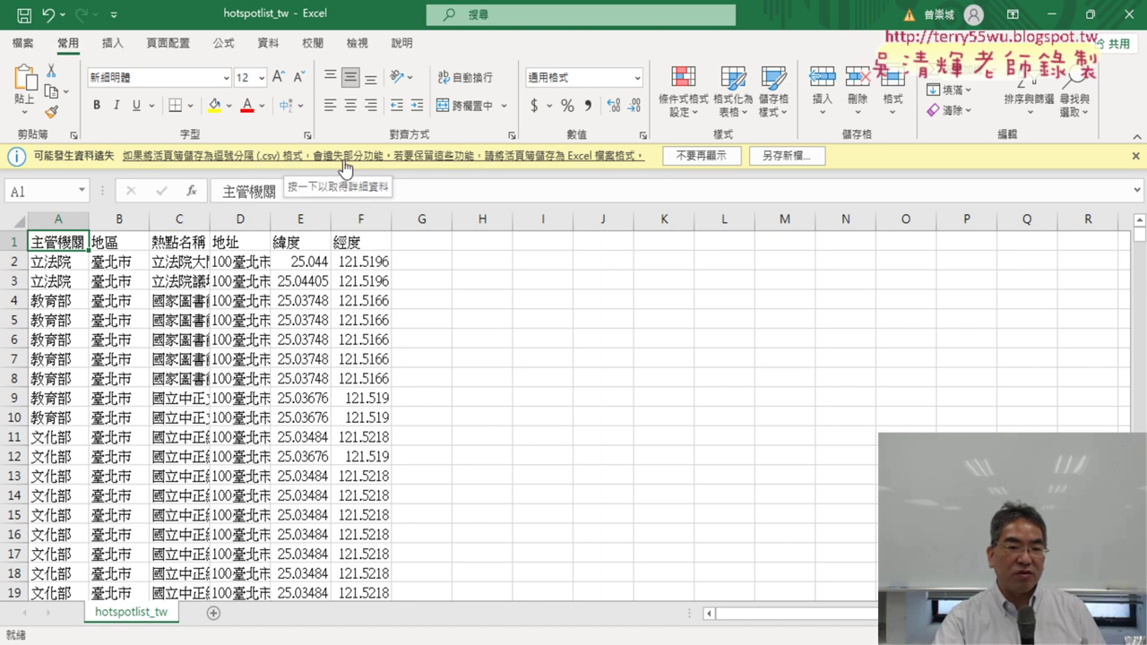
# Step: Save hotspotlist_tw to the desktop as an Excel 活頁簿 workbook
pyautogui.click(787, 155)
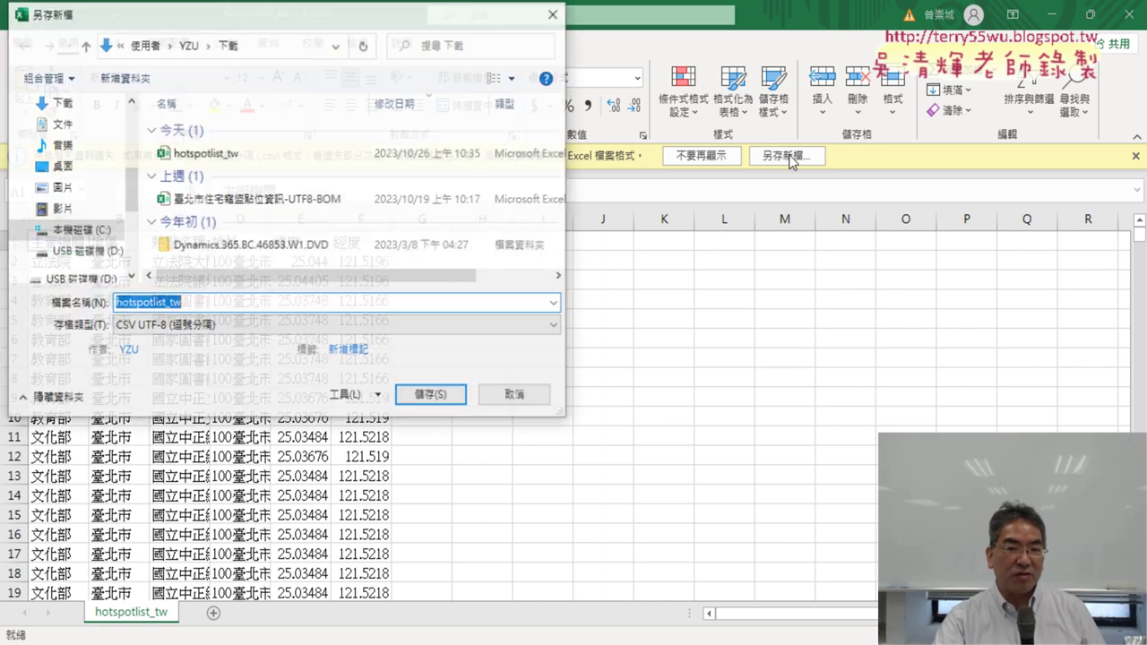
pyautogui.click(213, 325)
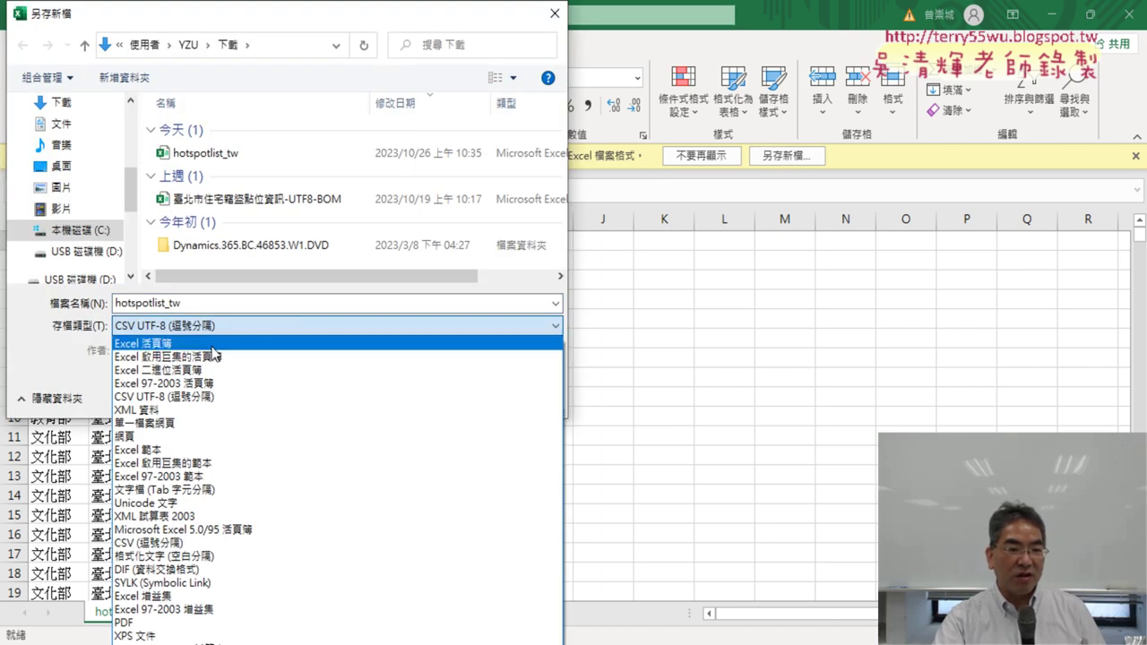
pyautogui.click(212, 345)
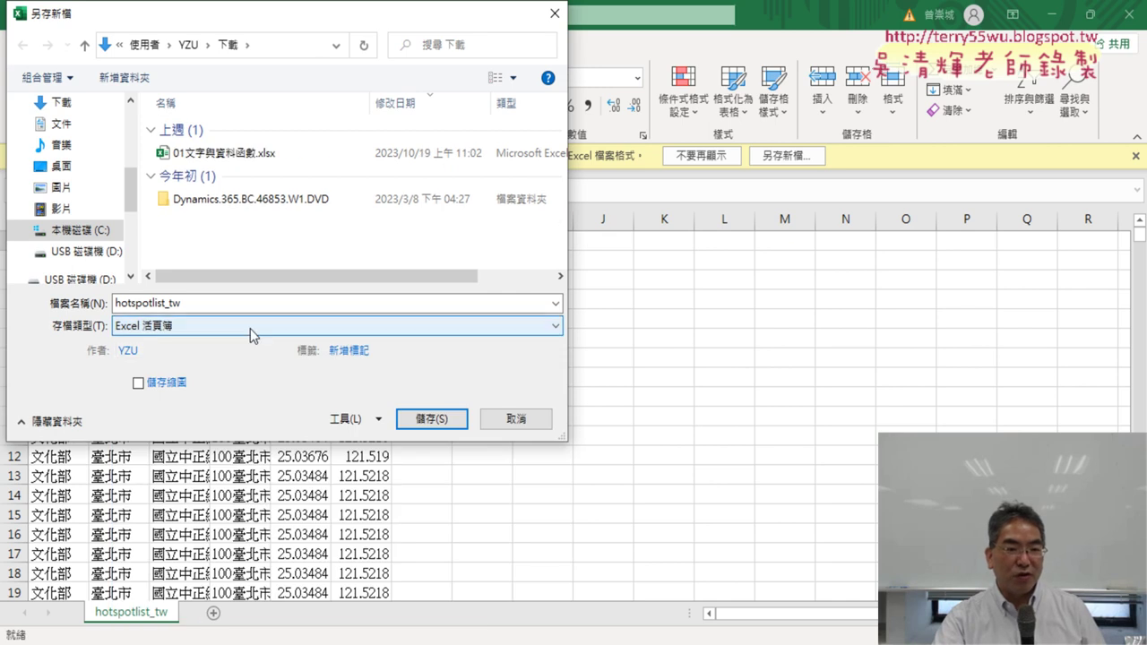
pyautogui.click(252, 331)
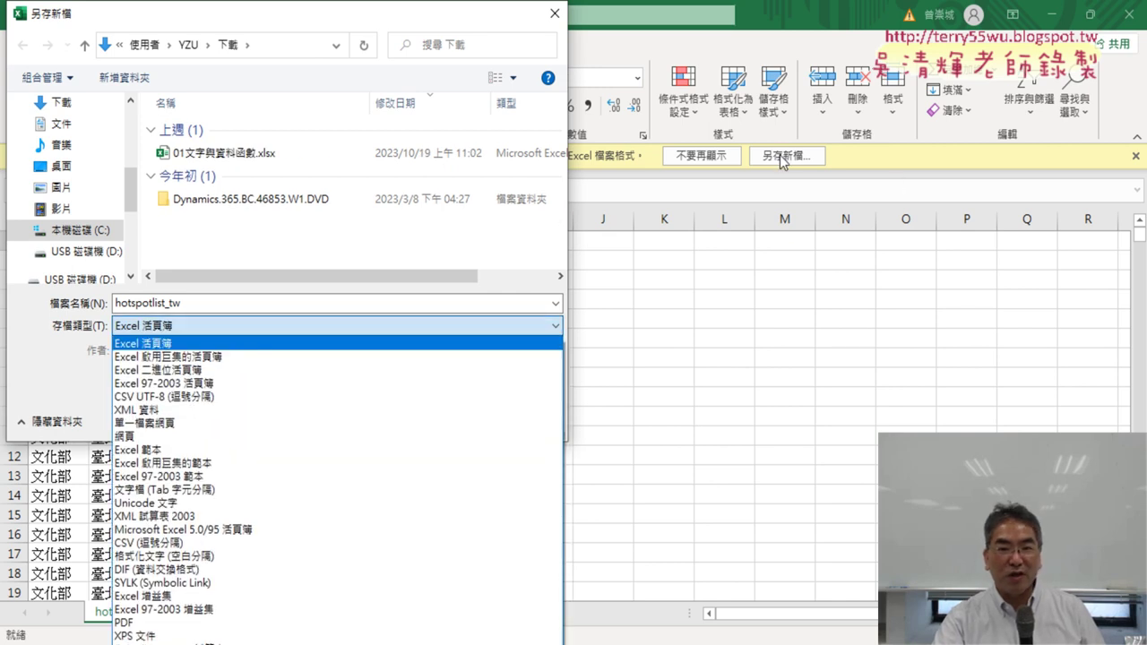
pyautogui.click(448, 29)
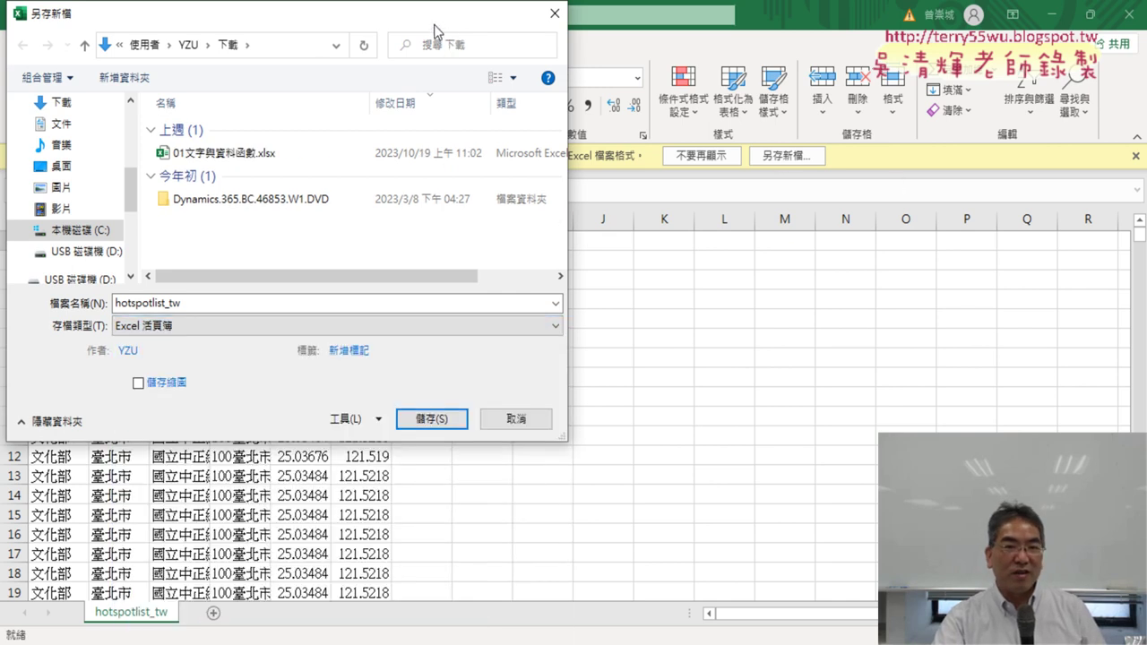
pyautogui.moveTo(436, 29); pyautogui.dragTo(751, 159)
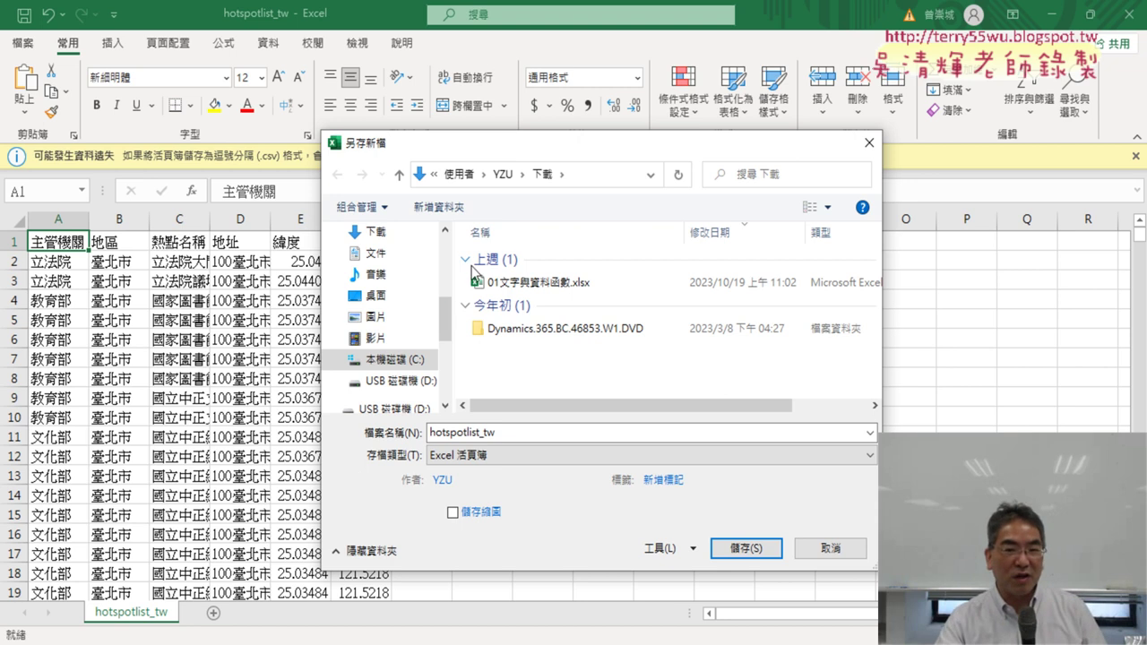
pyautogui.click(394, 300)
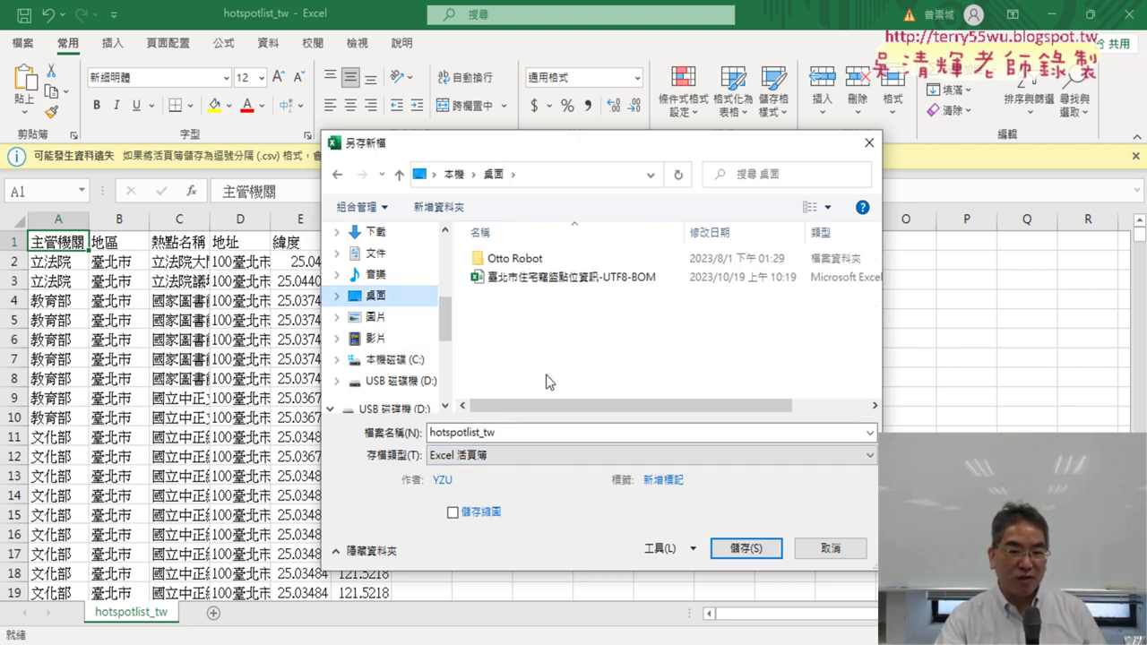
pyautogui.click(752, 548)
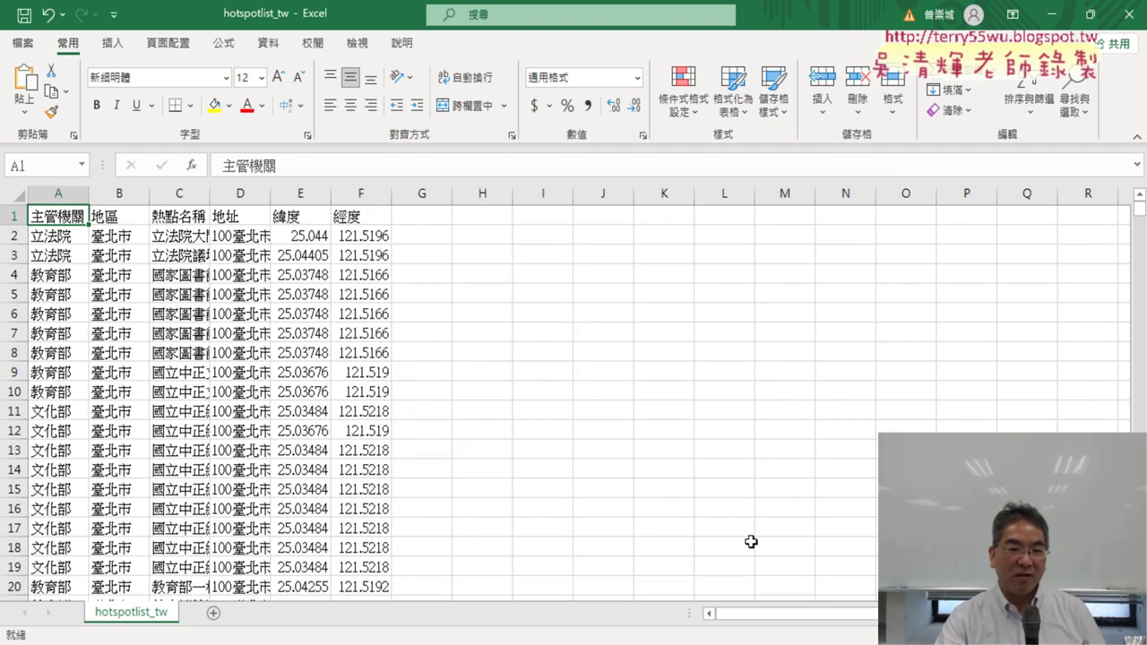
# Step: Autofit hotspot-name column C, narrow it, and widen address column D to show full addresses
pyautogui.doubleClick(205, 200)
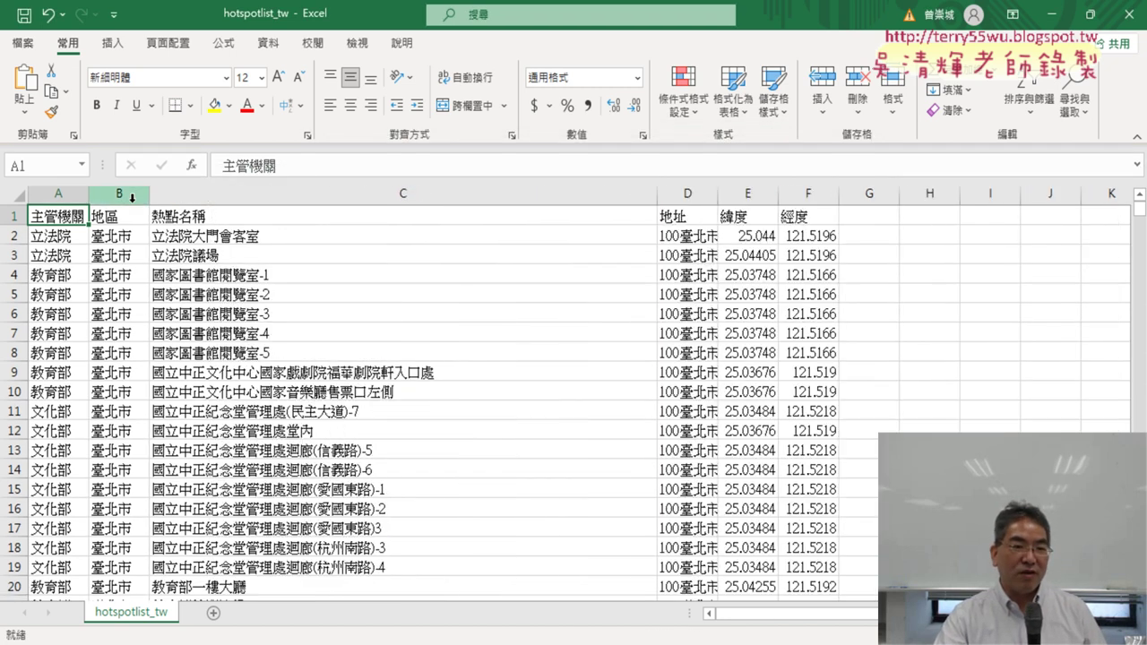
pyautogui.click(129, 196)
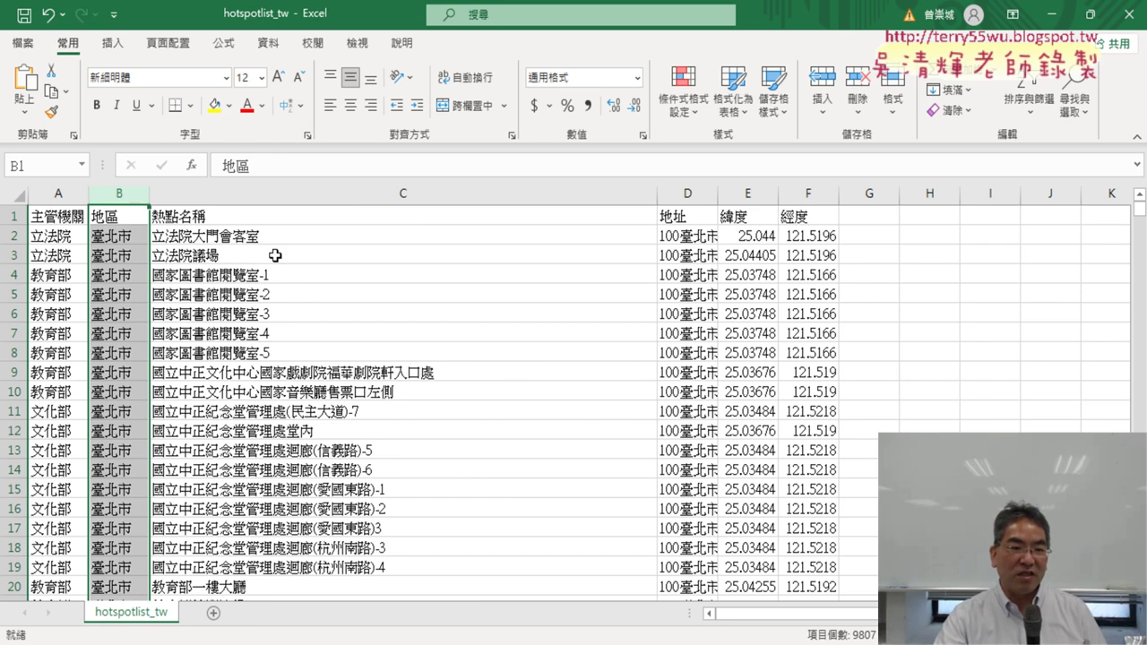
pyautogui.moveTo(658, 196)
pyautogui.mouseDown()
pyautogui.moveTo(434, 196)
pyautogui.moveTo(740, 195)
pyautogui.mouseUp()
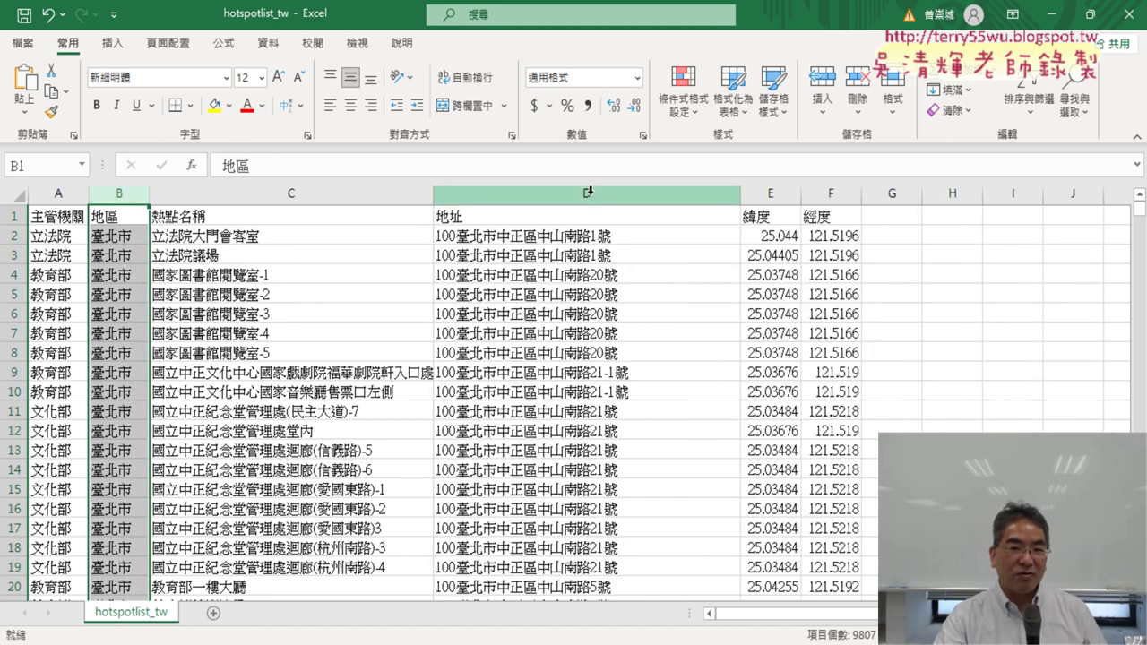
pyautogui.click(588, 193)
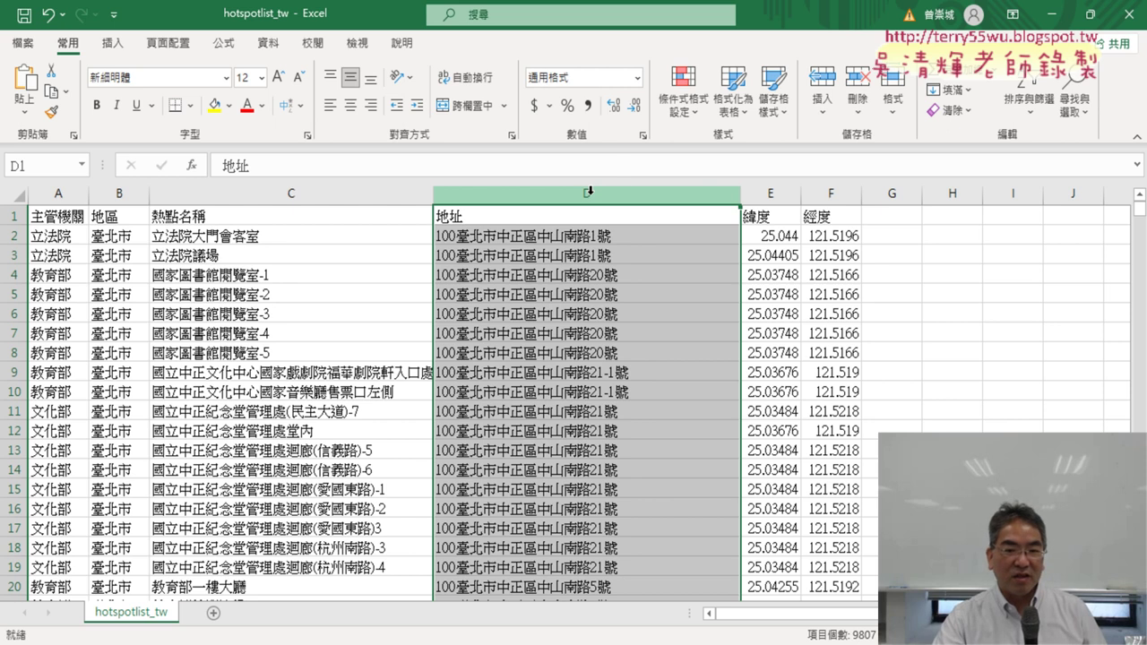
pyautogui.click(524, 239)
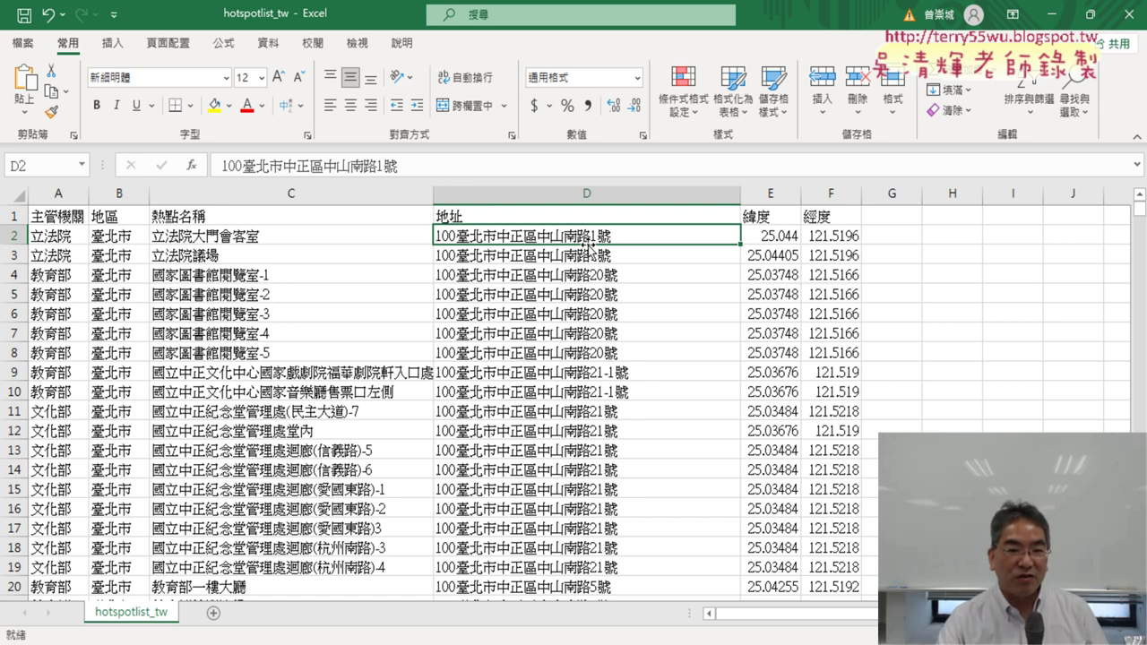
pyautogui.scroll(-4, 531, 258)
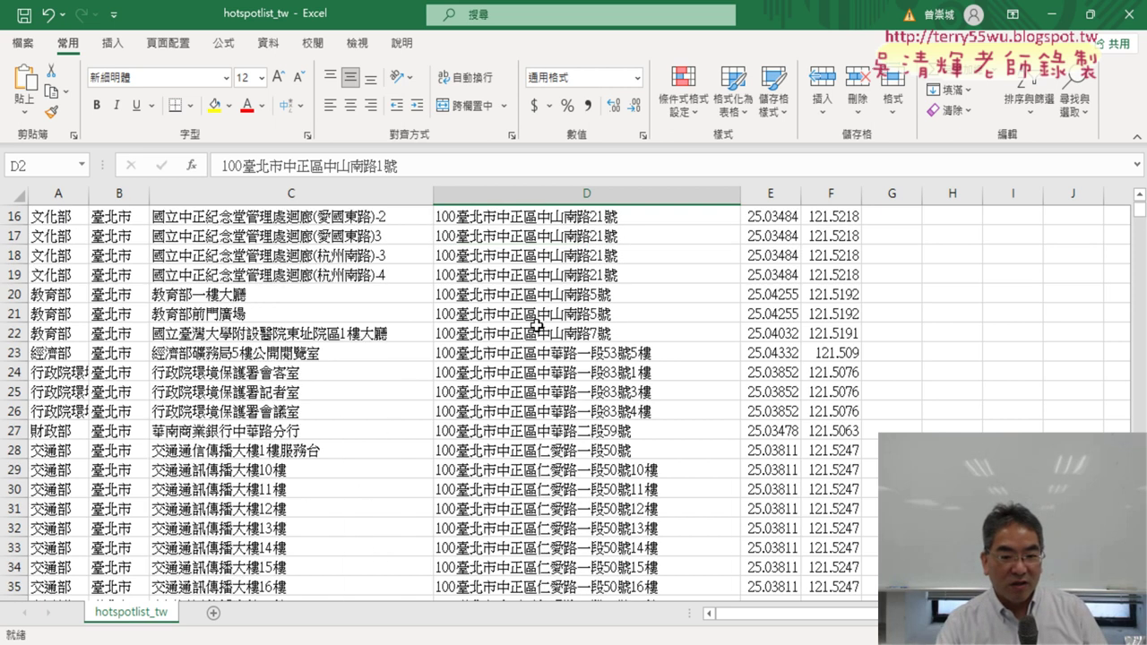
pyautogui.scroll(-10, 533, 278)
pyautogui.scroll(-4, 535, 295)
pyautogui.scroll(-9, 540, 325)
pyautogui.scroll(-10, 540, 325)
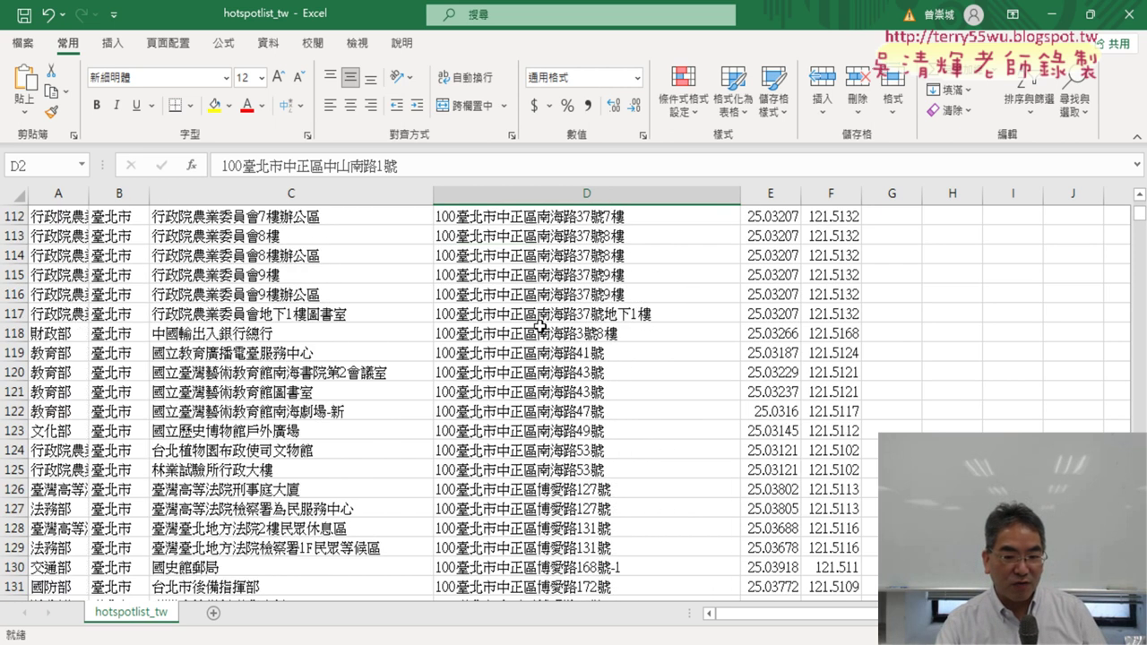
pyautogui.scroll(-12, 540, 325)
pyautogui.scroll(-5, 540, 326)
pyautogui.scroll(-6, 540, 325)
pyautogui.scroll(-4, 541, 325)
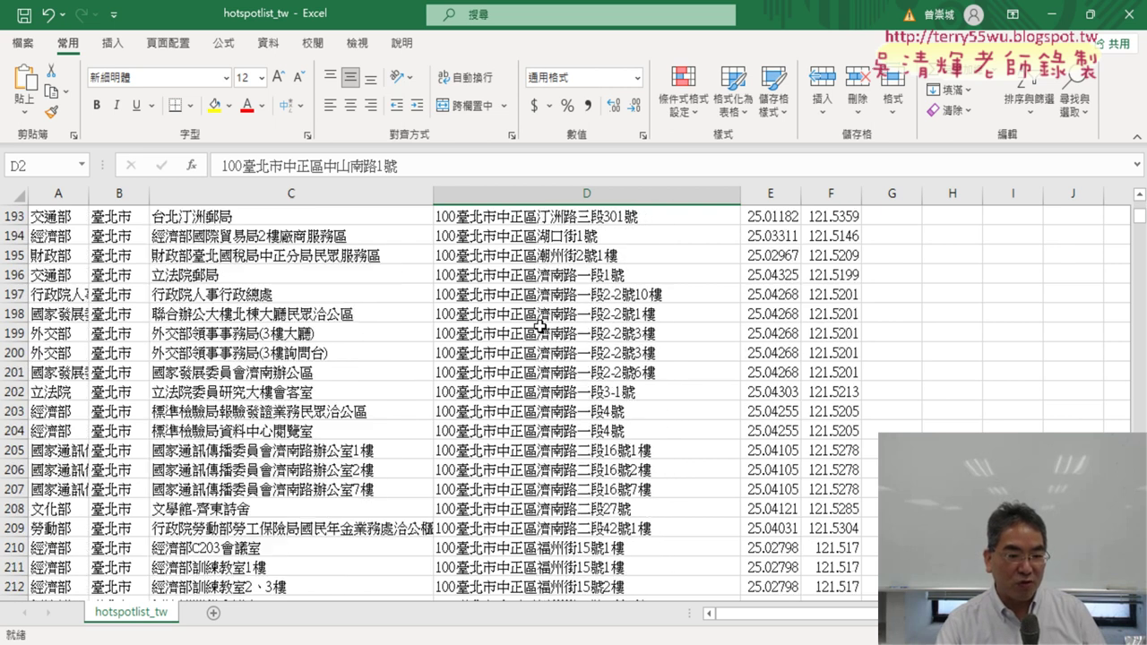
pyautogui.scroll(-2, 541, 325)
pyautogui.scroll(4, 403, 336)
pyautogui.scroll(7, 166, 352)
pyautogui.scroll(7, 166, 352)
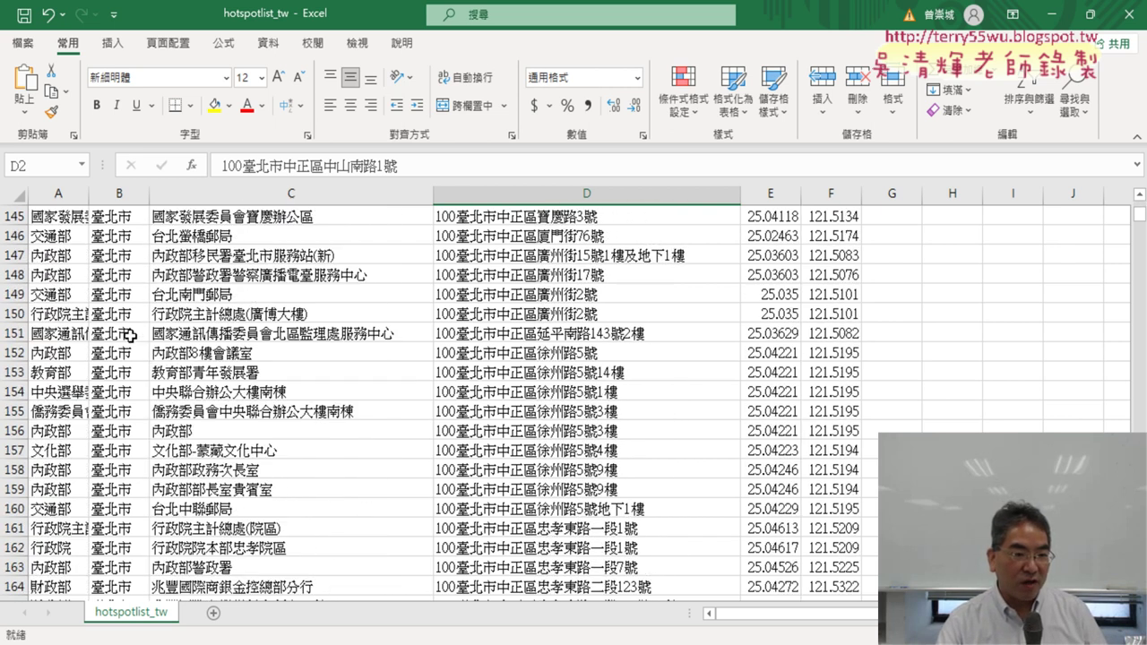
pyautogui.scroll(8, 128, 333)
pyautogui.scroll(8, 125, 331)
pyautogui.scroll(8, 117, 328)
pyautogui.scroll(7, 114, 324)
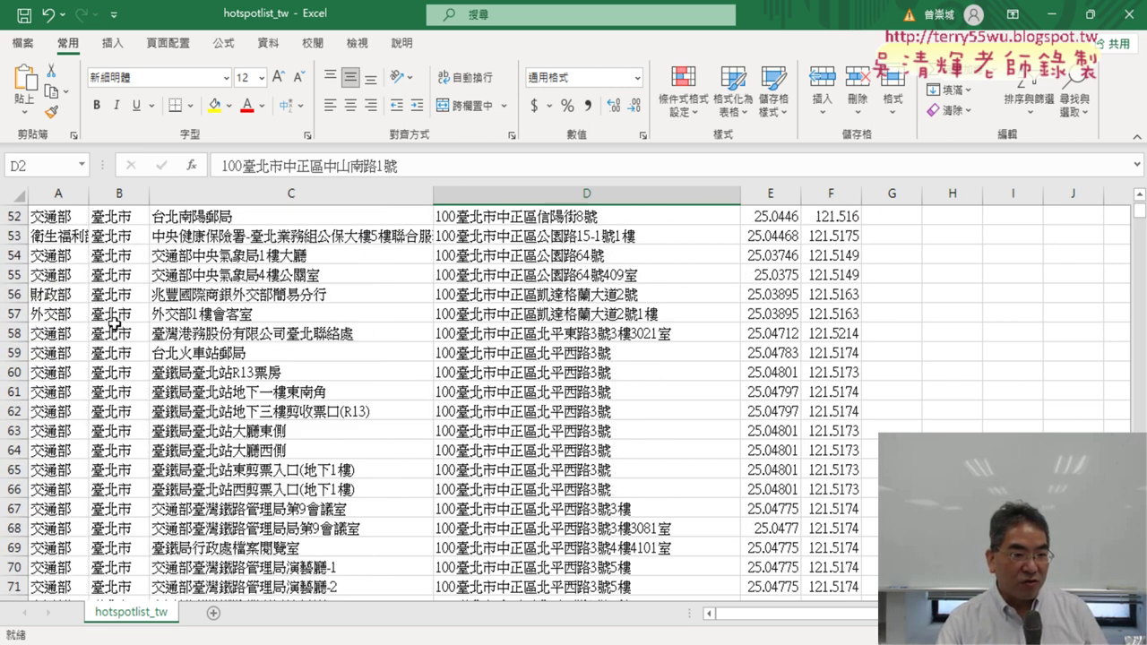
pyautogui.scroll(8, 114, 324)
pyautogui.scroll(6, 114, 324)
pyautogui.scroll(3, 113, 325)
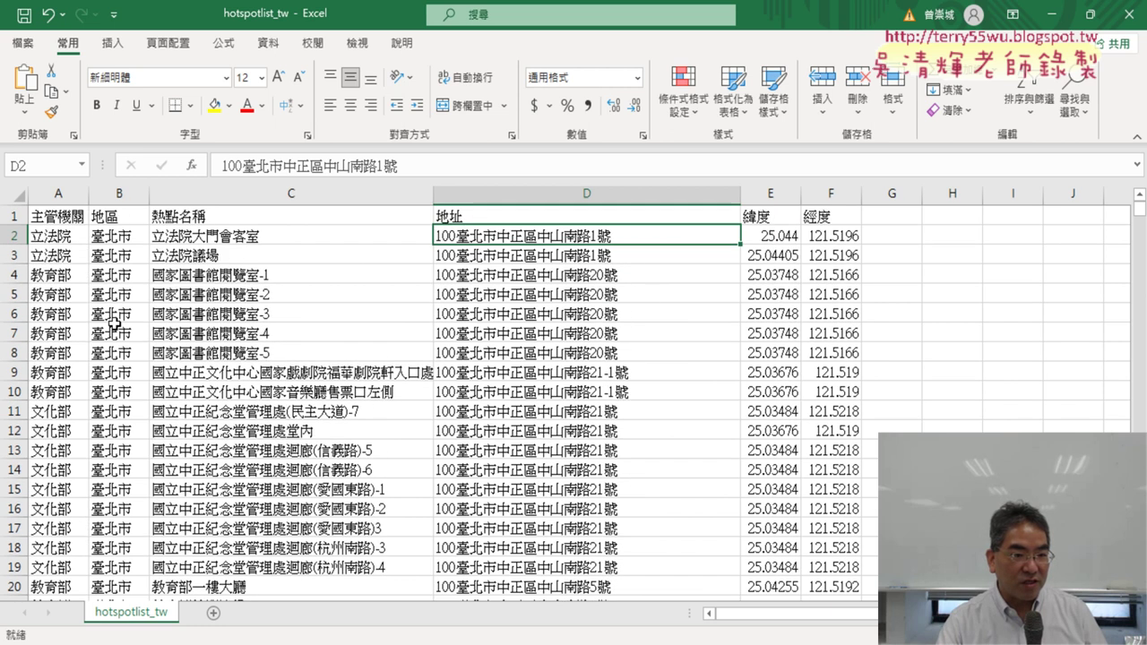
# Step: Select the latitude and longitude columns E and F and display the Insert (插入) ribbon
pyautogui.click(58, 191)
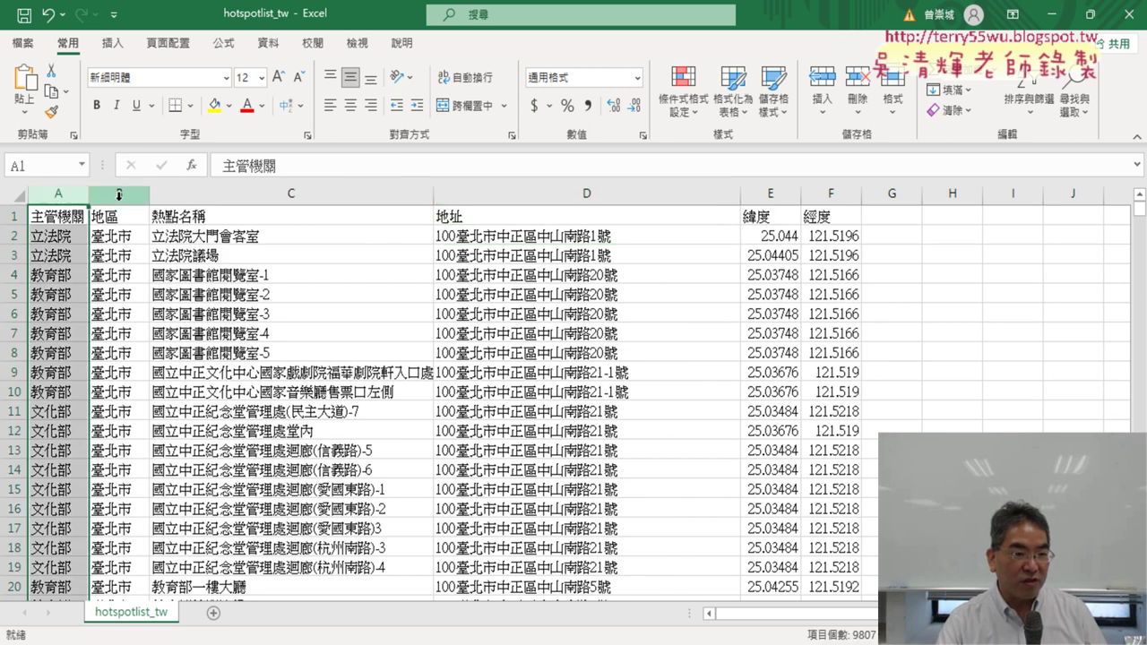
pyautogui.moveTo(116, 191); pyautogui.dragTo(63, 191)
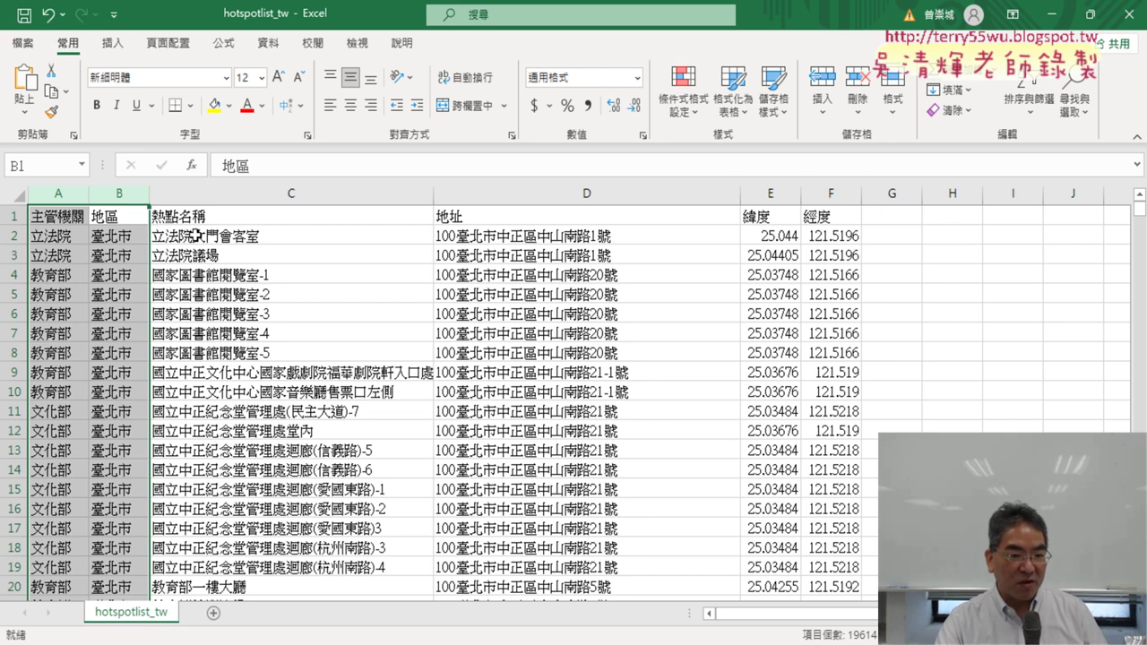
pyautogui.click(525, 194)
pyautogui.moveTo(771, 194); pyautogui.dragTo(812, 193)
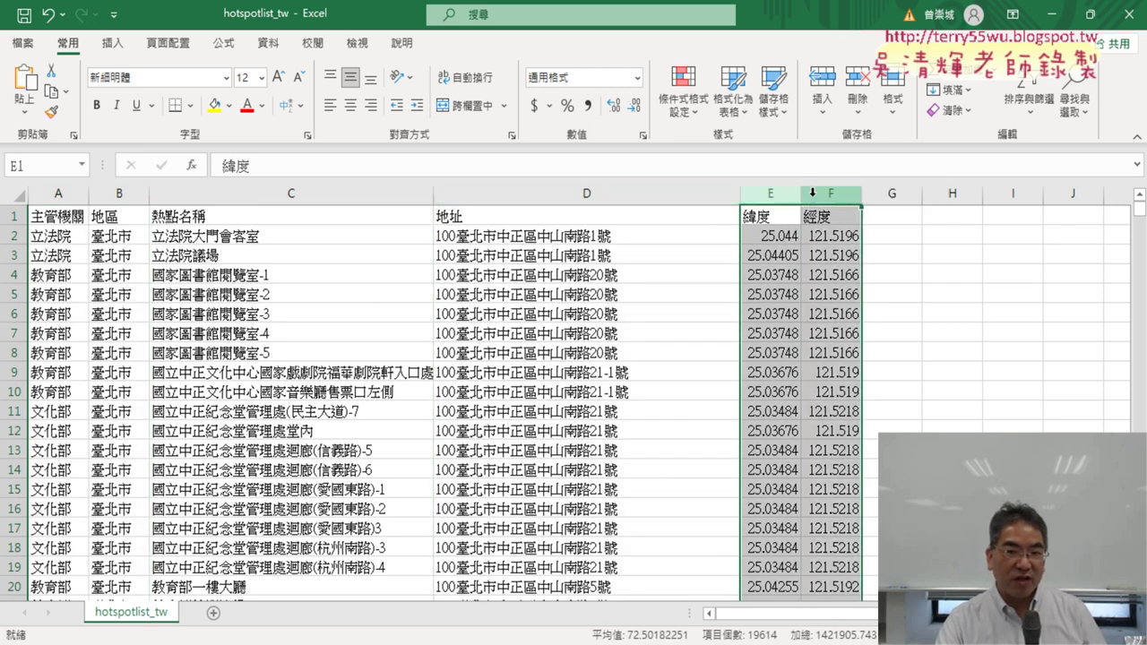
pyautogui.click(121, 43)
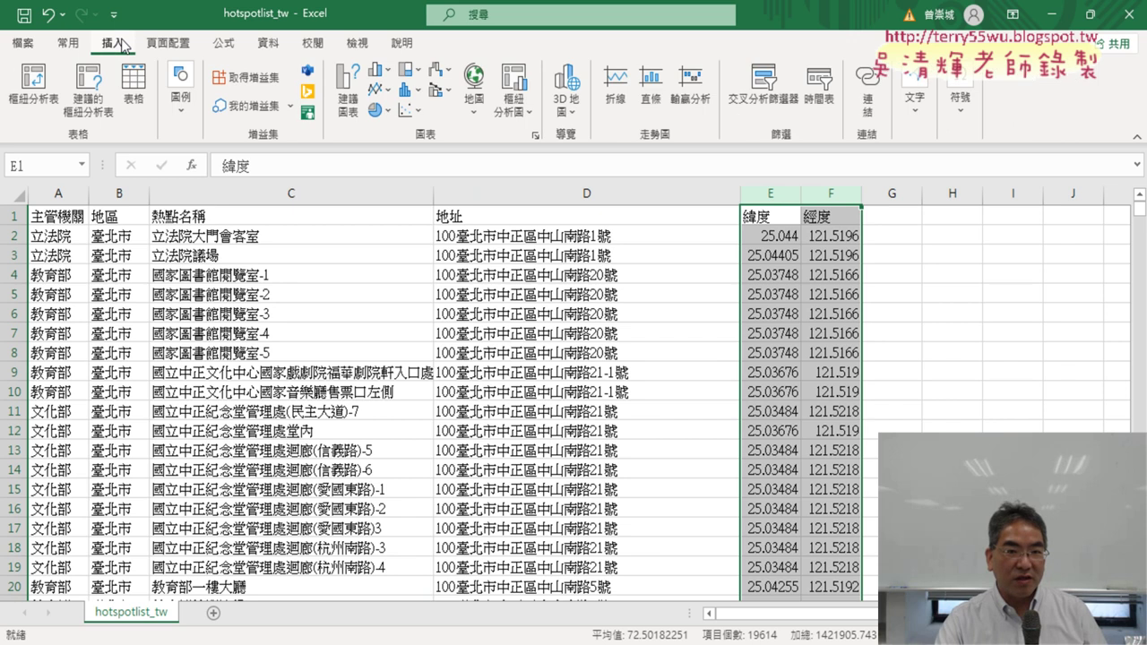